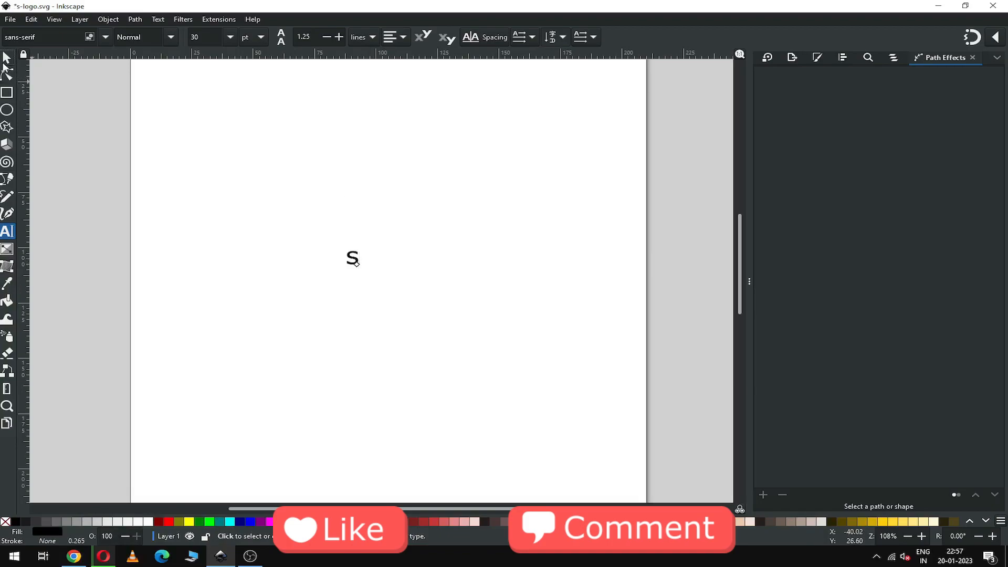
Step: Enlarge the letter S to about 59 × 79 mm and move it up on the page
left_click_drag(361, 270, 439, 348)
left_click_drag(396, 282, 397, 241)
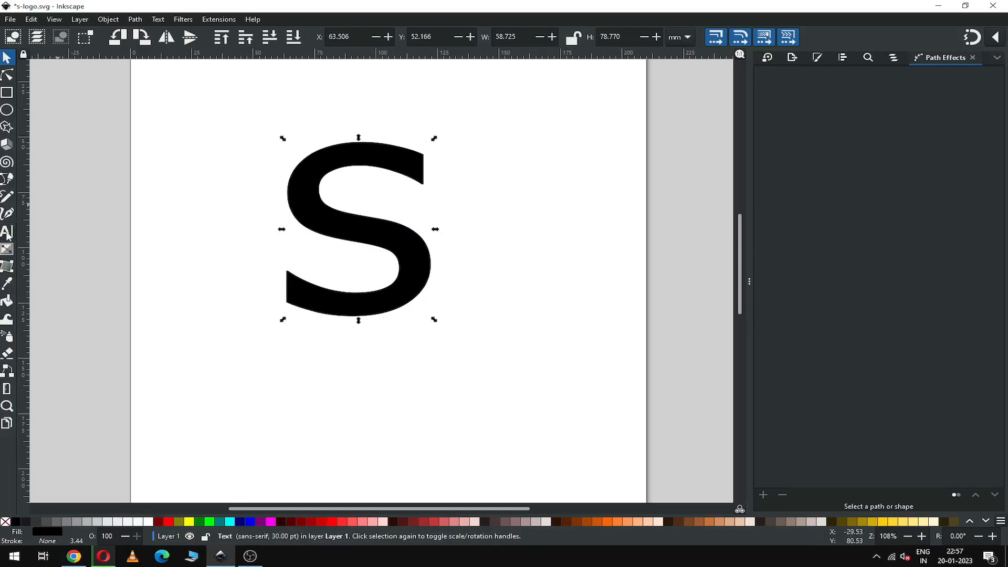
Step: Change the font of the letter S to Microsoft Sans Serif
left_click(7, 233)
double_click(382, 225)
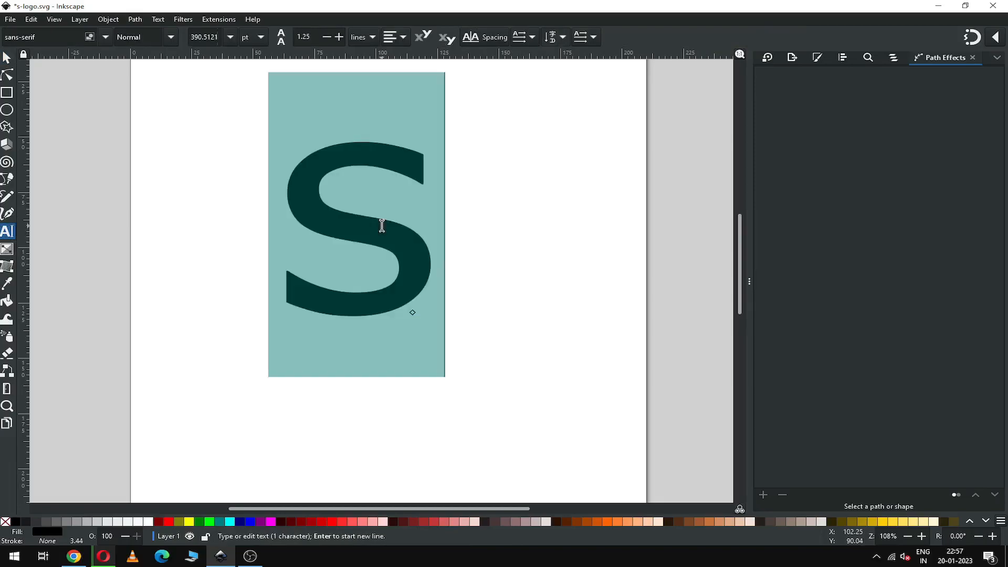
left_click(3, 37)
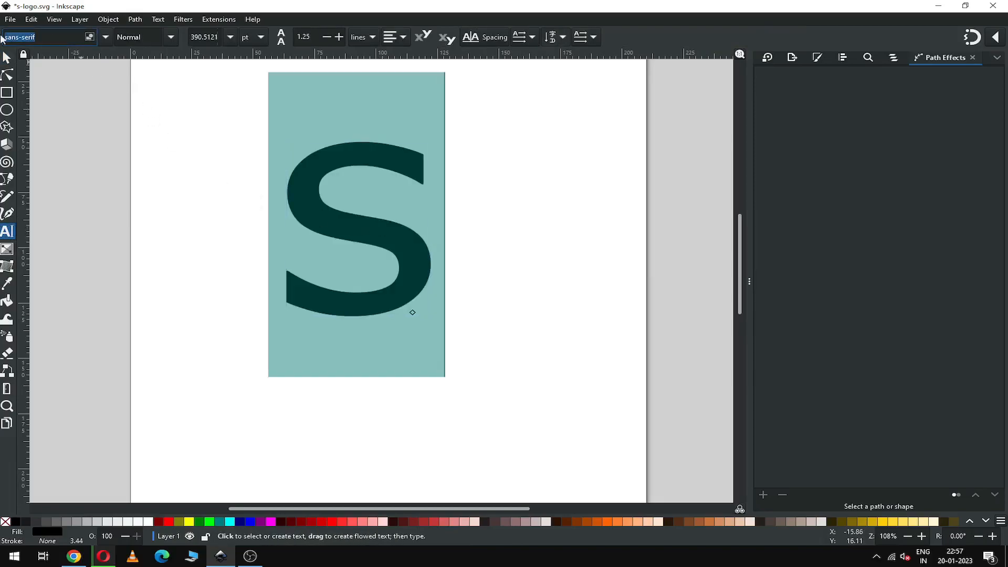
type("mi")
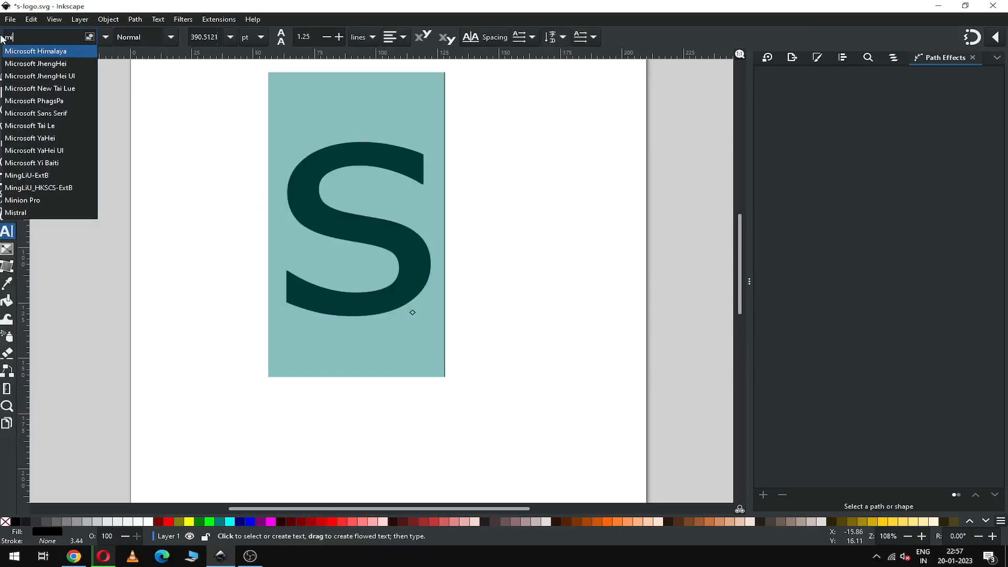
left_click(36, 53)
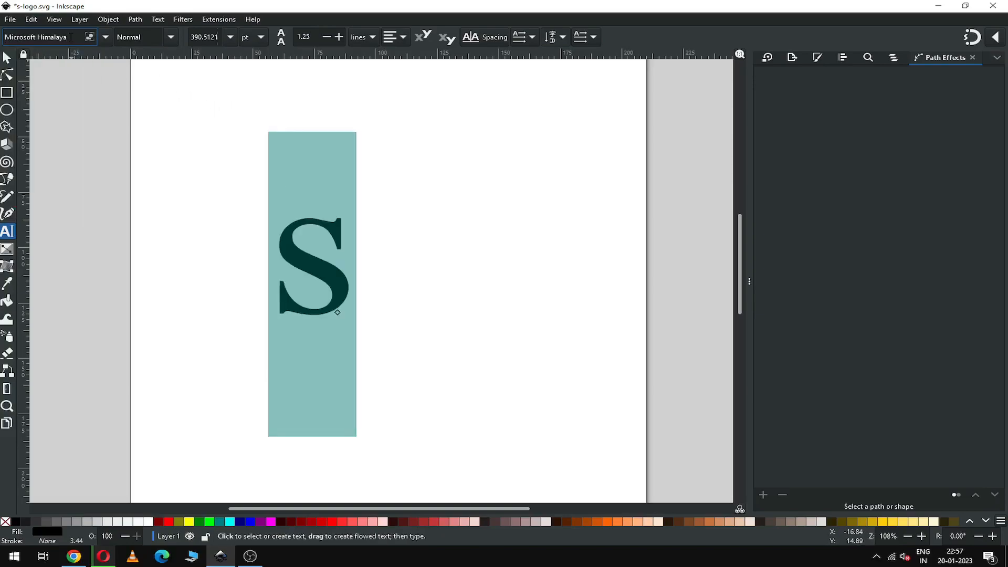
scroll(71, 37, "down", 1)
scroll(71, 37, "down", 1)
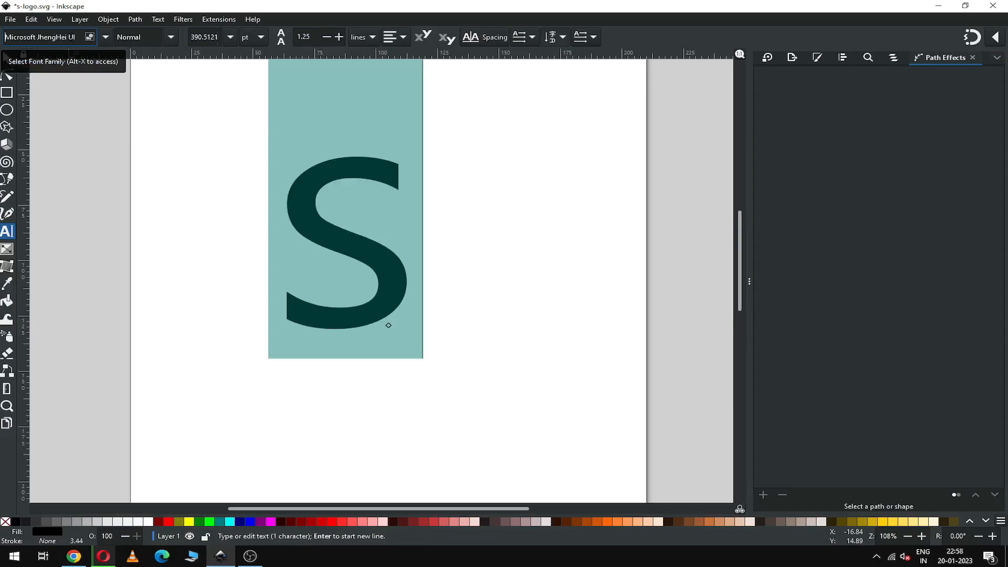
scroll(71, 37, "down", 1)
scroll(72, 37, "down", 2)
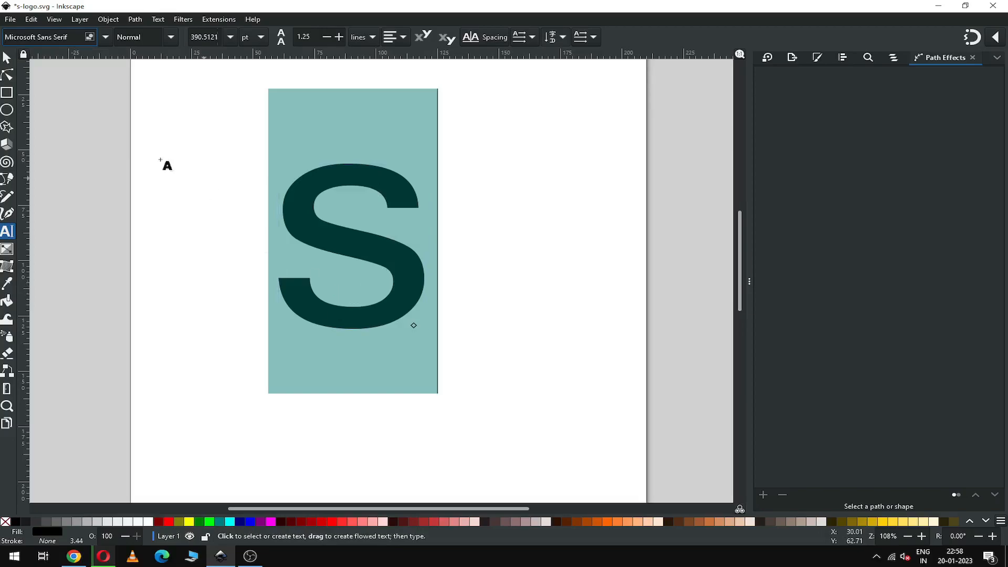
left_click(7, 58)
left_click(467, 220)
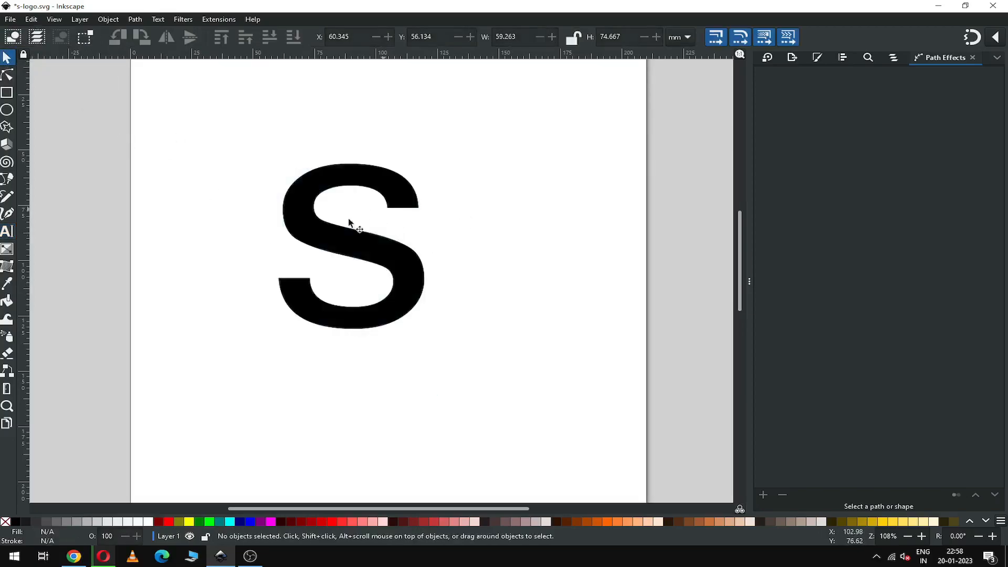
Step: Convert the S text to an ungrouped path and save the drawing
left_click(409, 286)
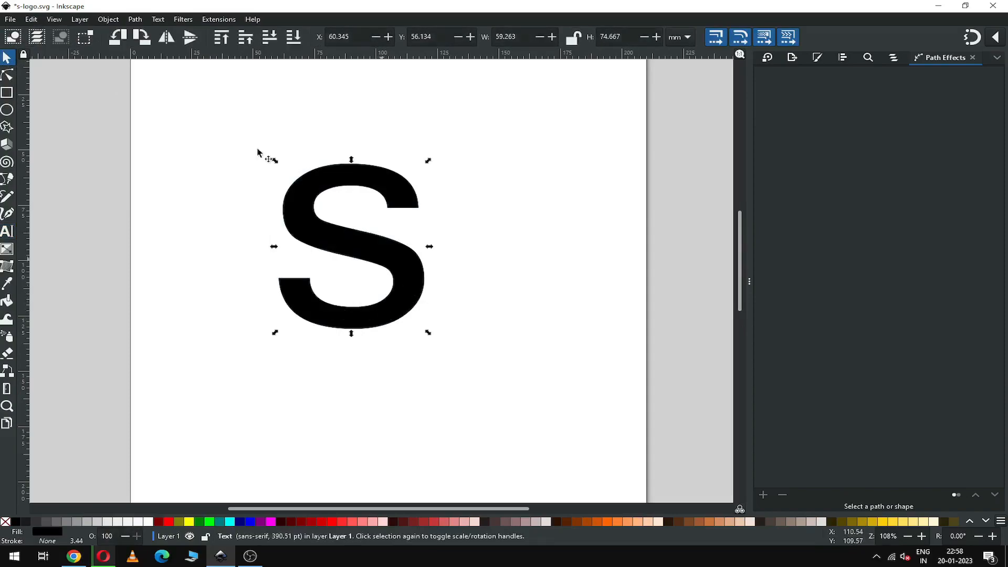
left_click(133, 21)
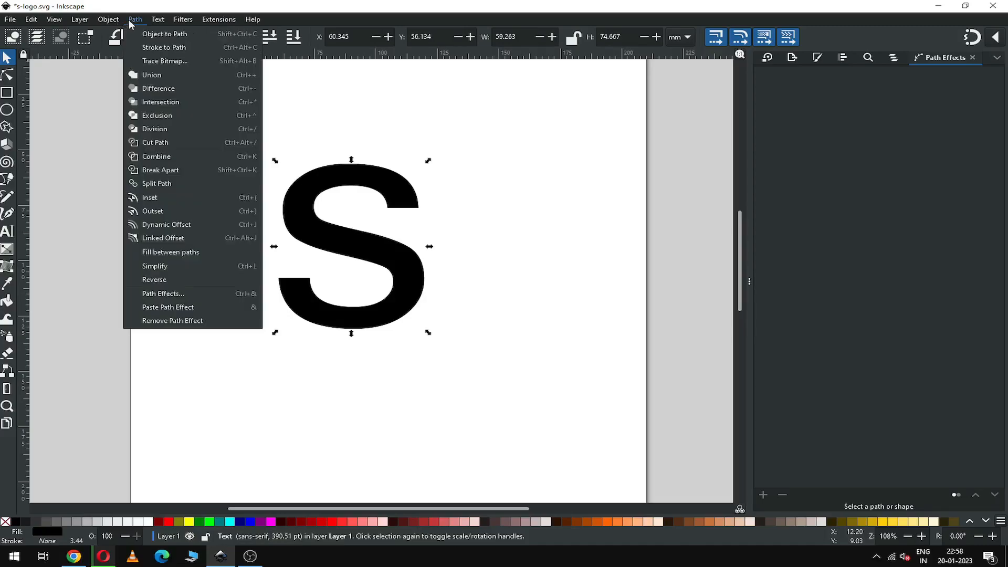
left_click(204, 33)
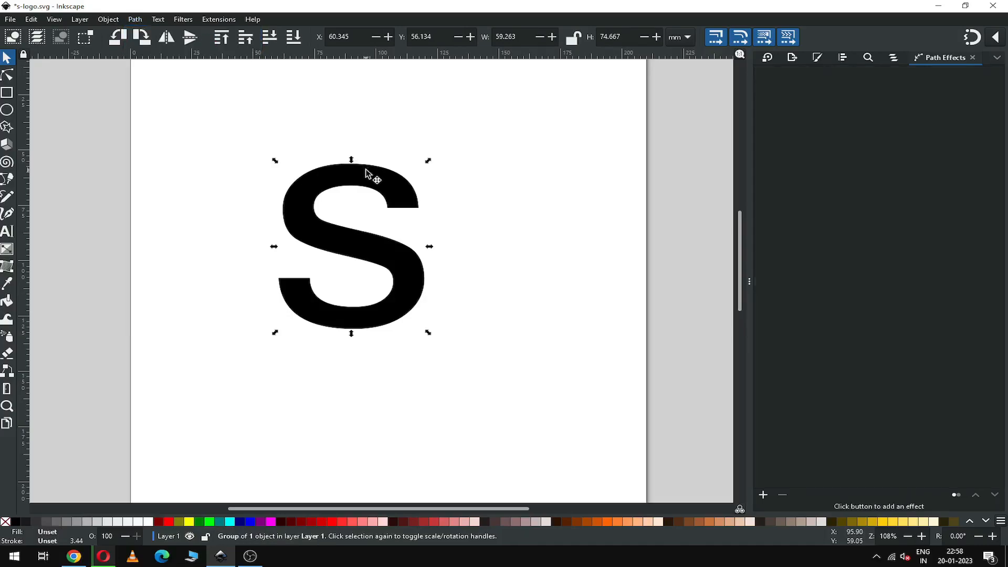
left_click(108, 19)
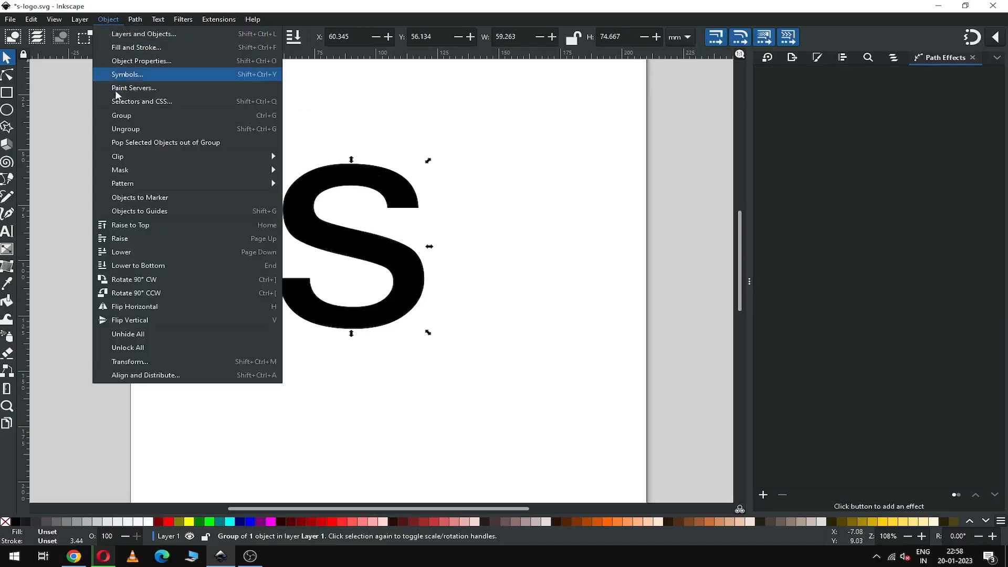
left_click(120, 131)
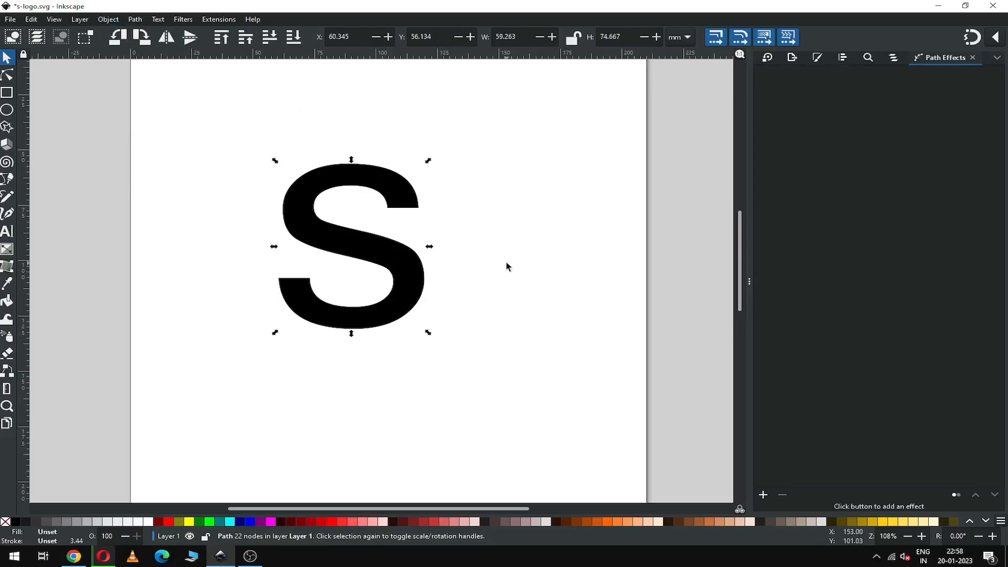
left_click(508, 265)
key("ctrl+s")
Step: Duplicate the black S and fill the duplicate with light red
left_click(408, 264)
right_click(405, 260)
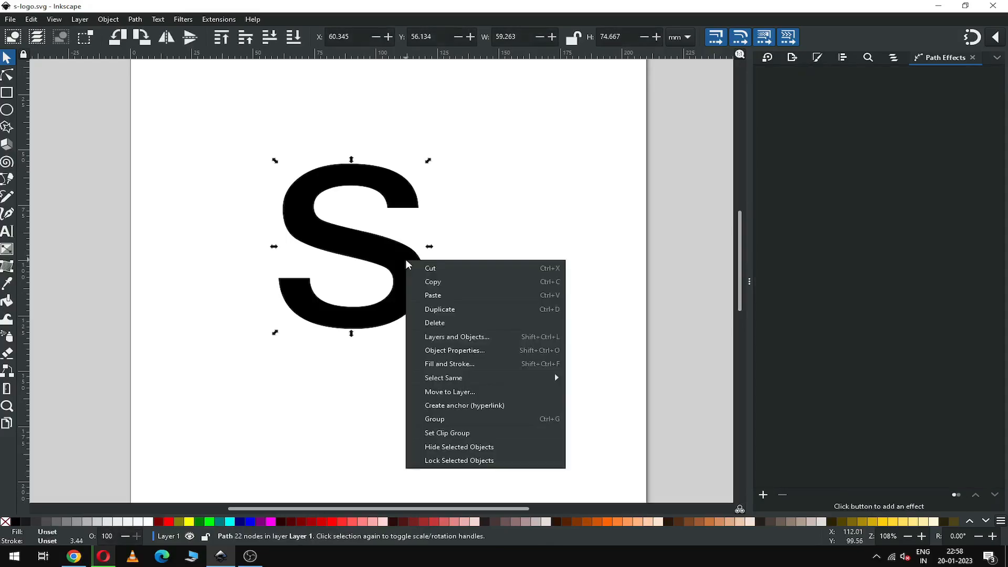
left_click(437, 314)
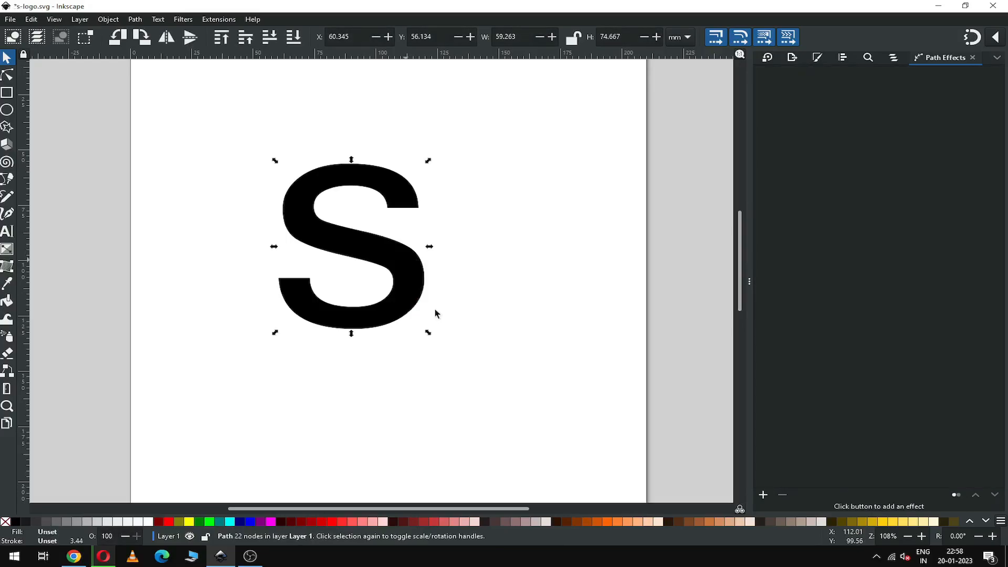
left_click(354, 521)
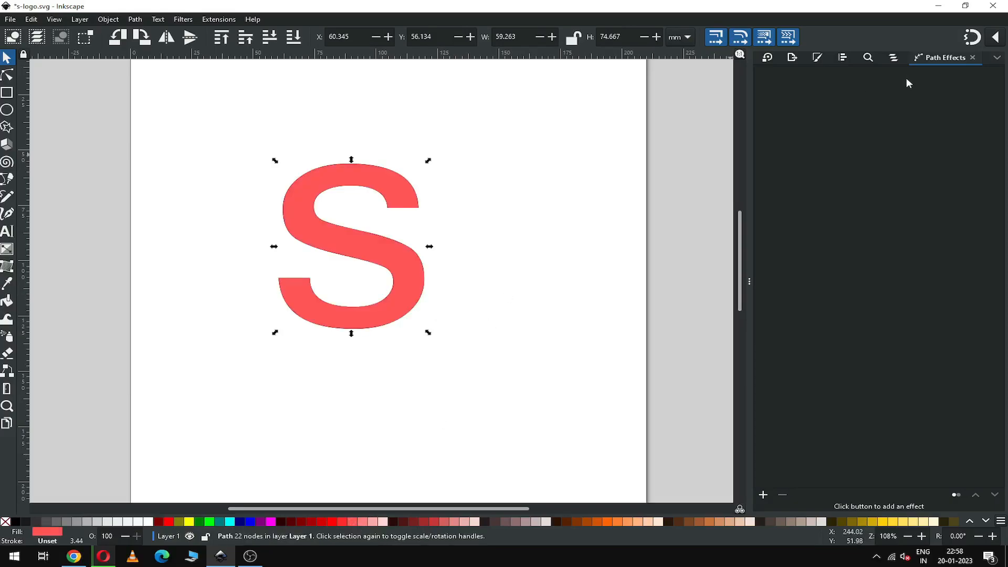
Step: Enable snapping and move the red S straight down so it partly overlaps the black S
left_click(995, 37)
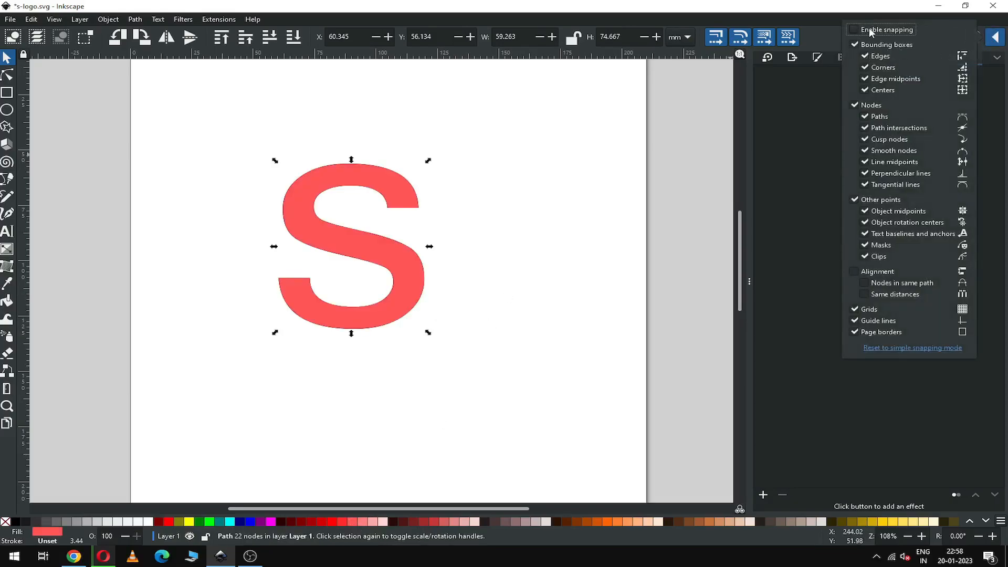
left_click(528, 170)
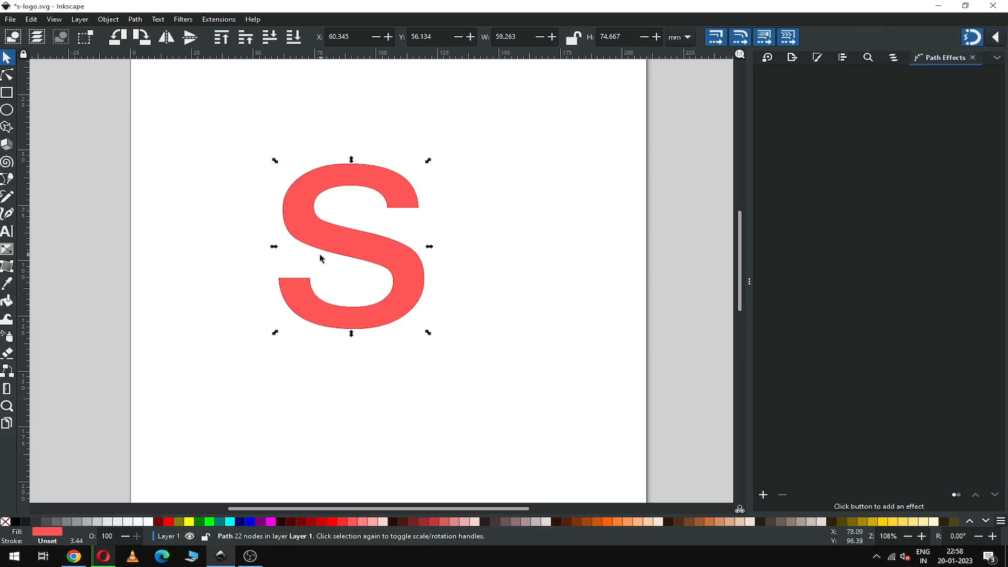
left_click_drag(333, 237, 329, 270)
Step: Fine-tune the red S upward until its diagonal stroke meets the black S's lower edge without a white gap
key("z")
left_click_drag(258, 192, 451, 328)
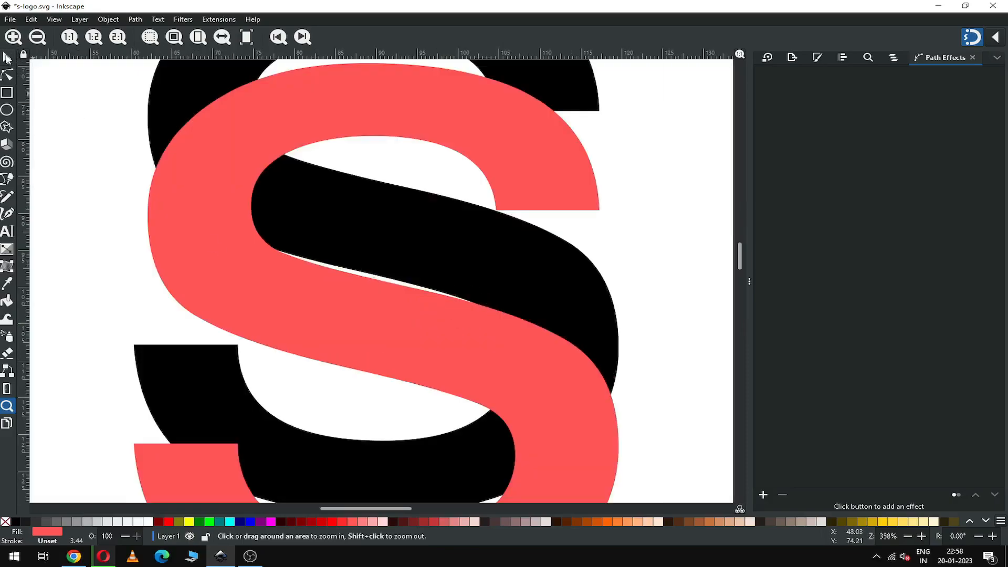
left_click(7, 58)
left_click_drag(356, 314, 356, 304)
key("z")
left_click_drag(300, 225, 440, 337)
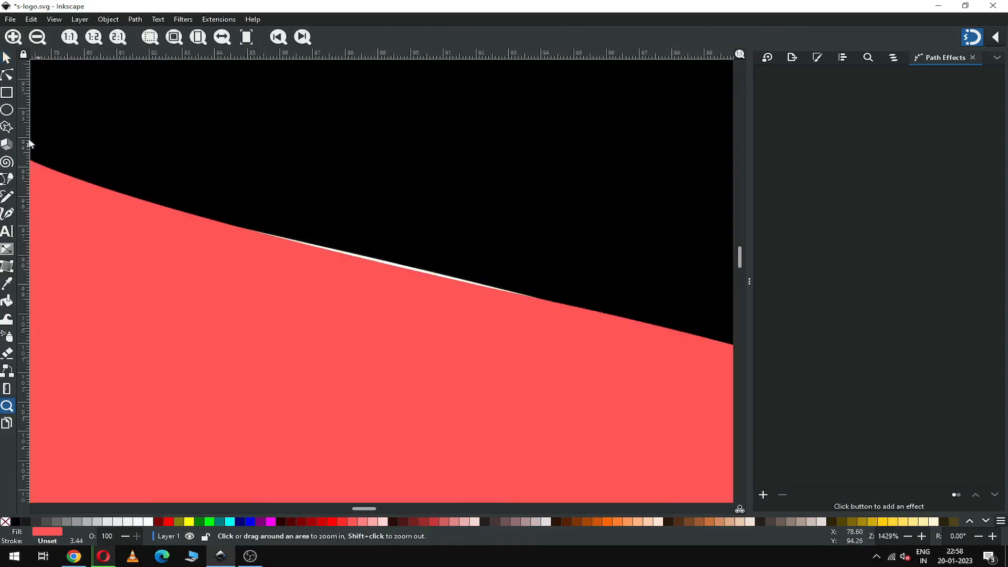
left_click(7, 58)
left_click_drag(369, 341, 370, 331)
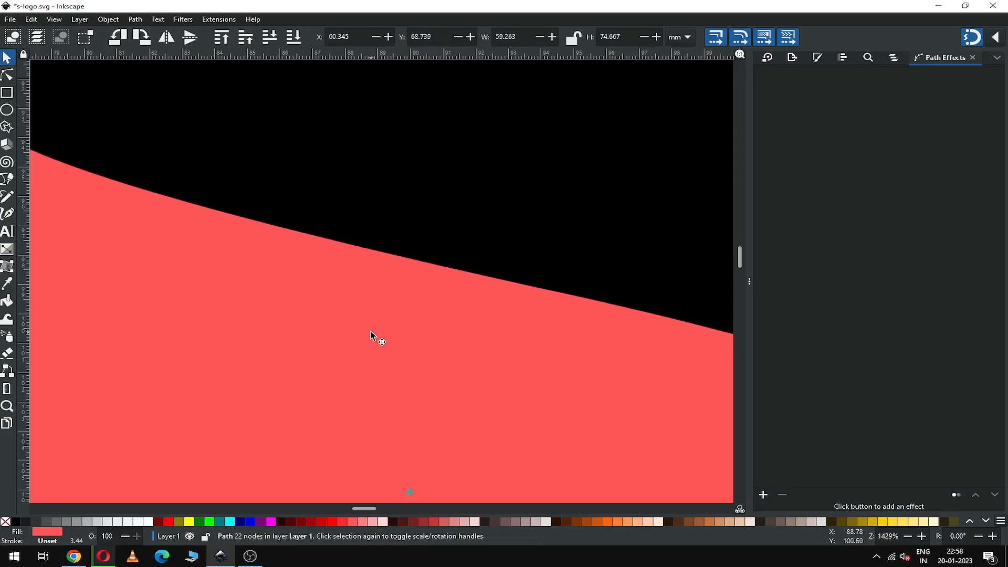
scroll(370, 337, "down", 6)
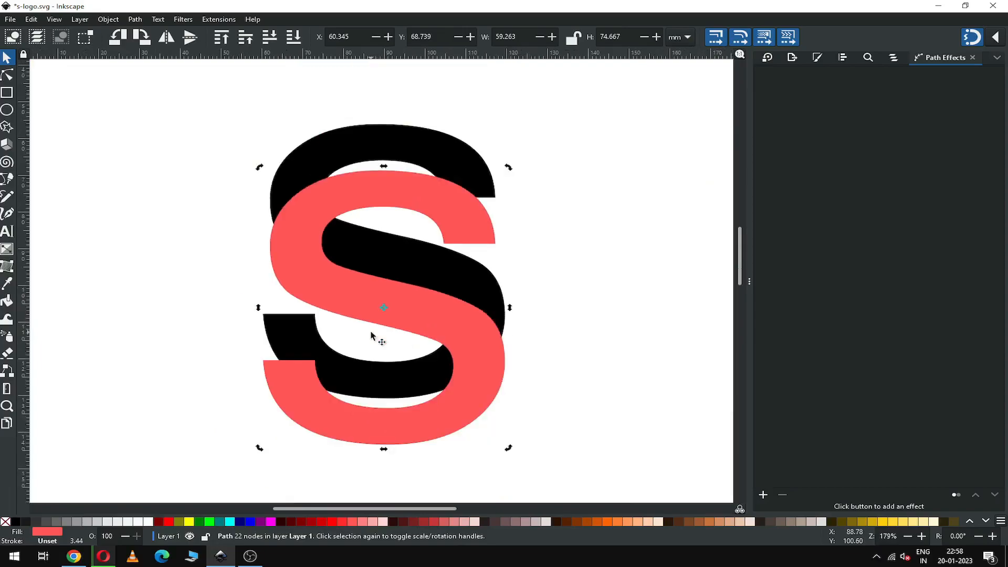
Step: Duplicate the black S so that the copy lies in front of the red S
left_click(574, 324)
left_click(428, 263)
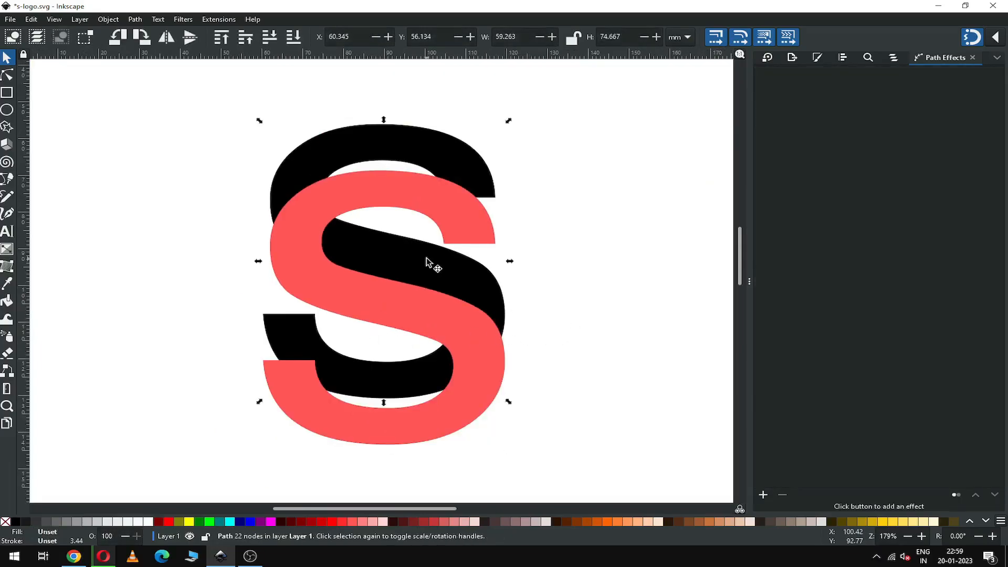
right_click(427, 262)
left_click(475, 310)
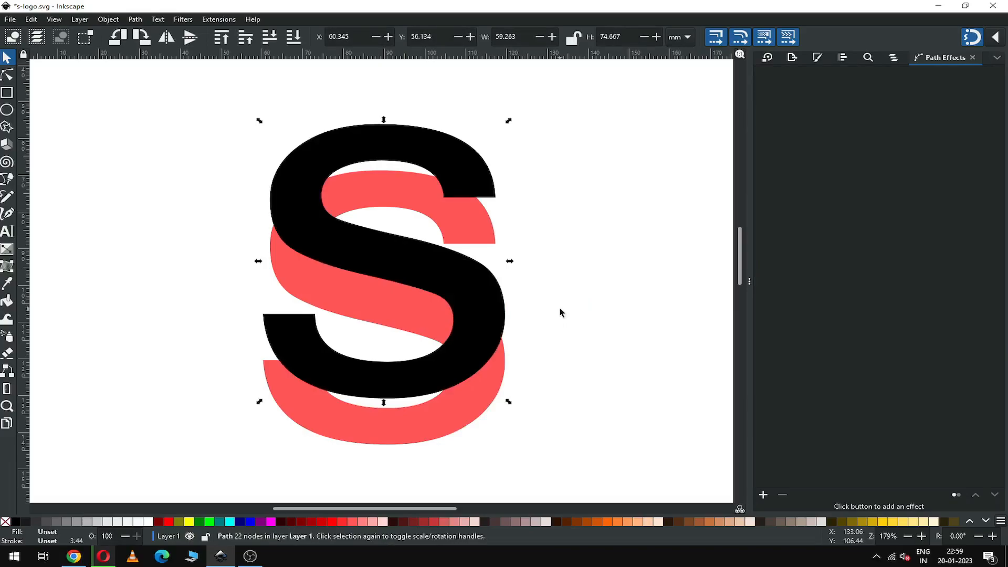
Step: Subtract the front black S copy from the red S with the Difference operation
left_click(350, 309, "shift")
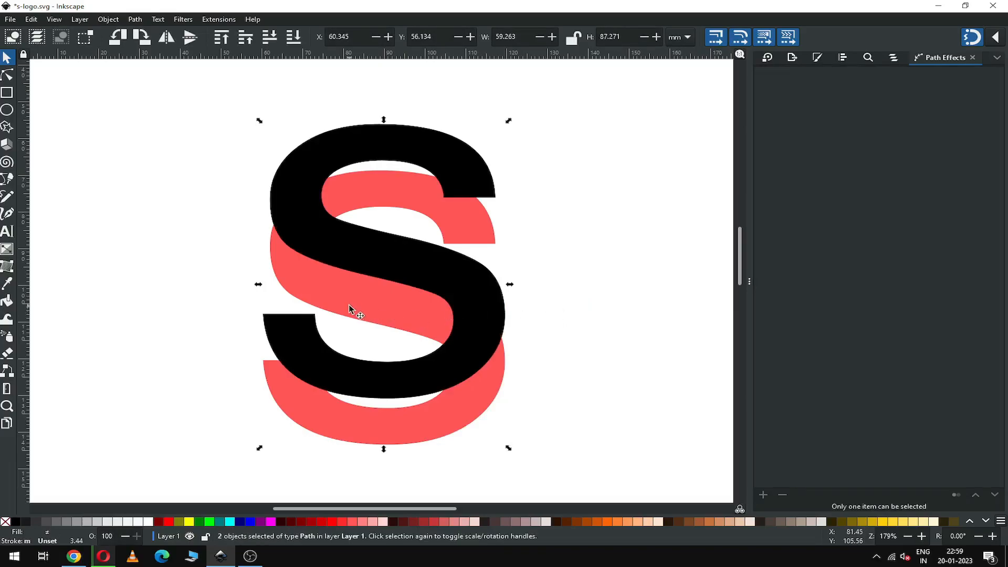
left_click(134, 19)
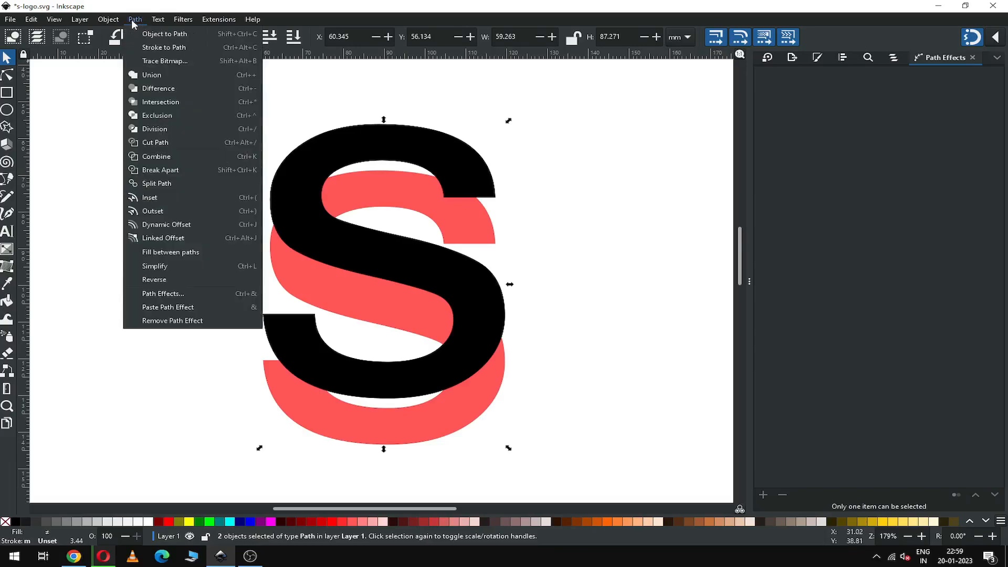
left_click(147, 76)
left_click(152, 151)
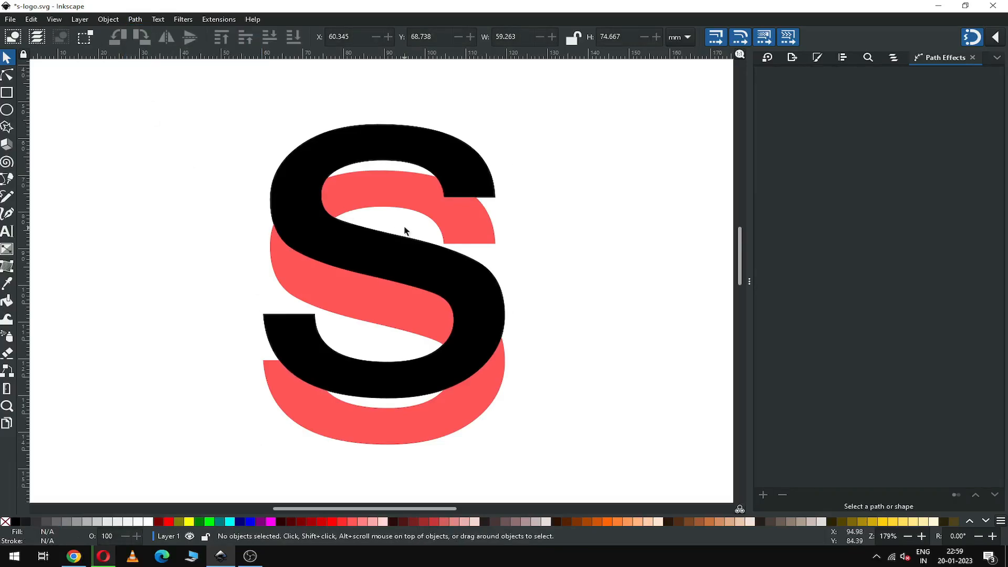
Step: Break the cut red S apart into separate pieces and deselect them
left_click(361, 297)
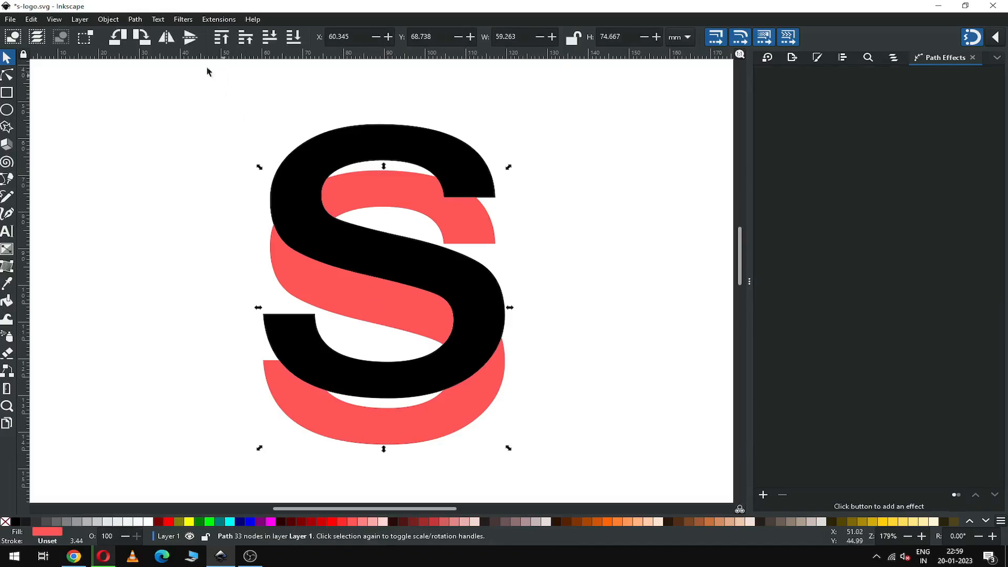
left_click(135, 20)
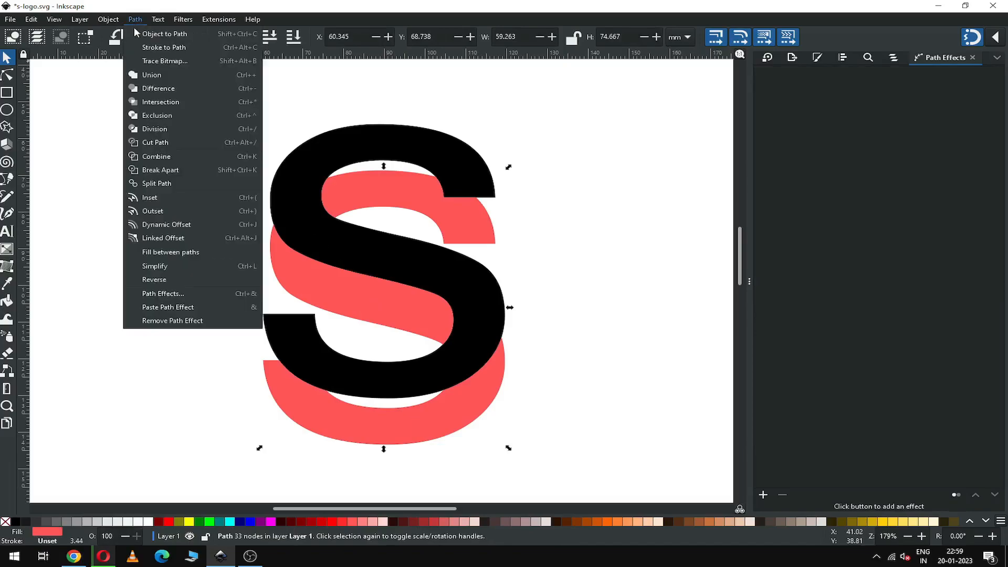
left_click(168, 172)
left_click(164, 205)
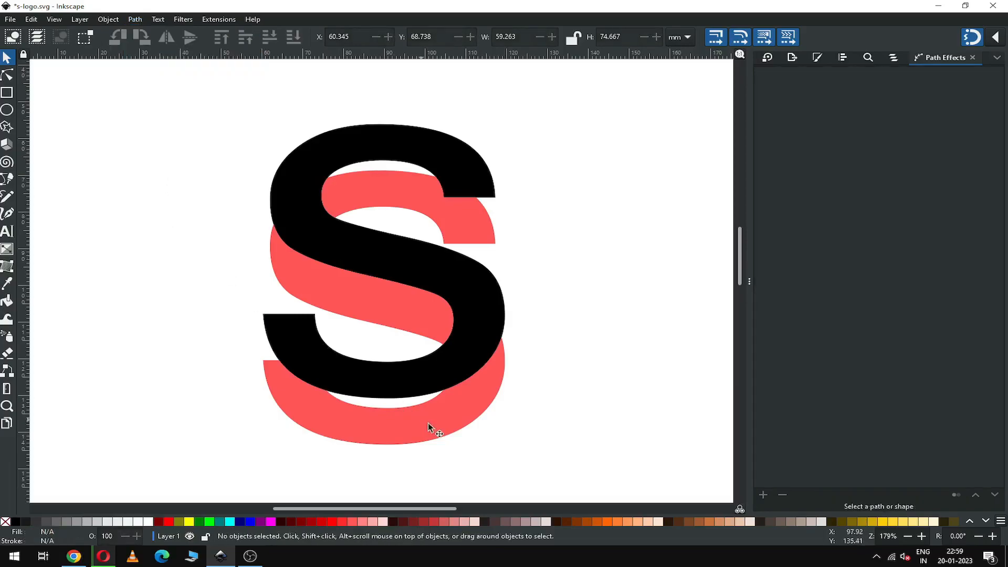
Step: Delete the lower and upper red pieces, keeping only the middle band, and save the drawing
left_click(448, 425)
key("Delete")
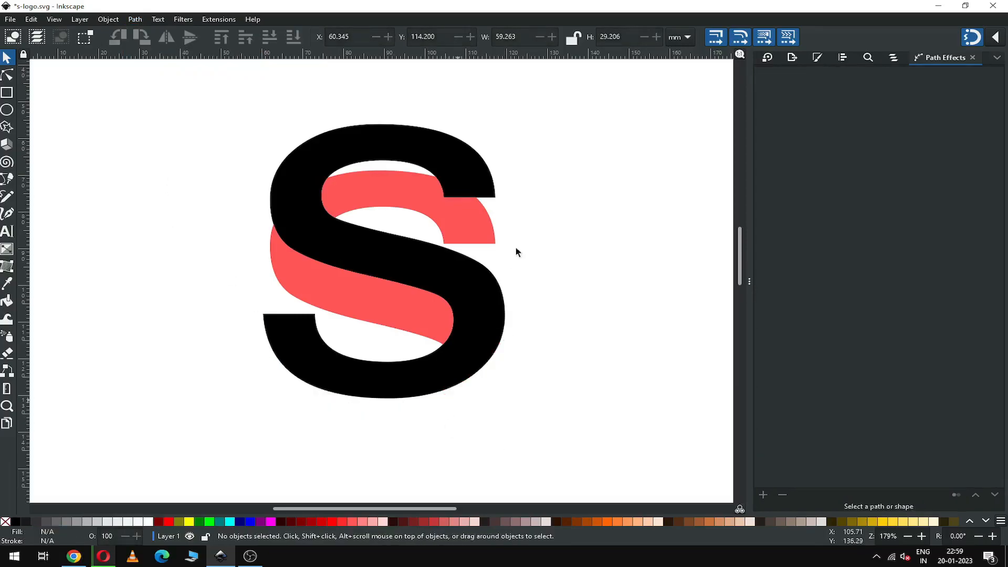
left_click(472, 225)
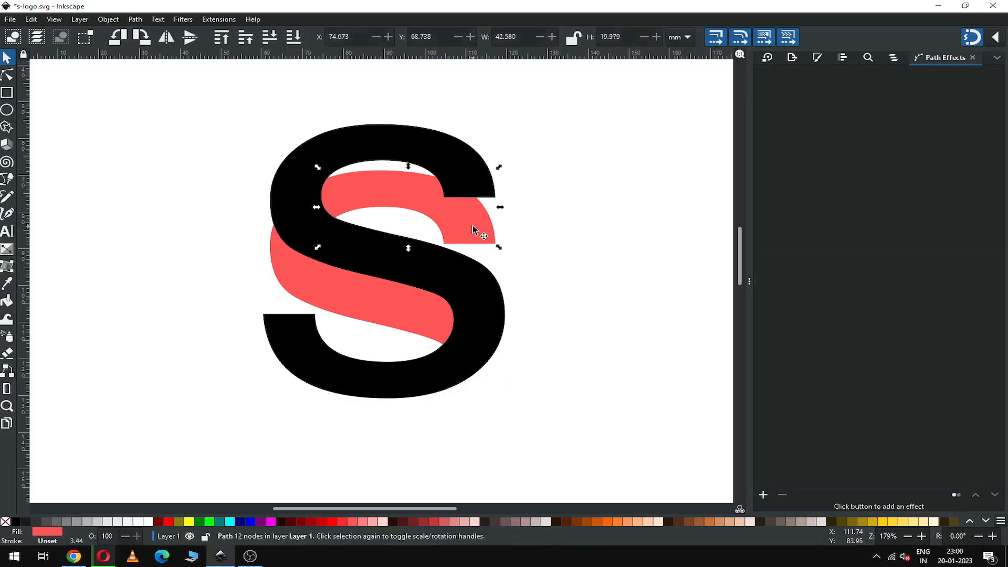
key("Delete")
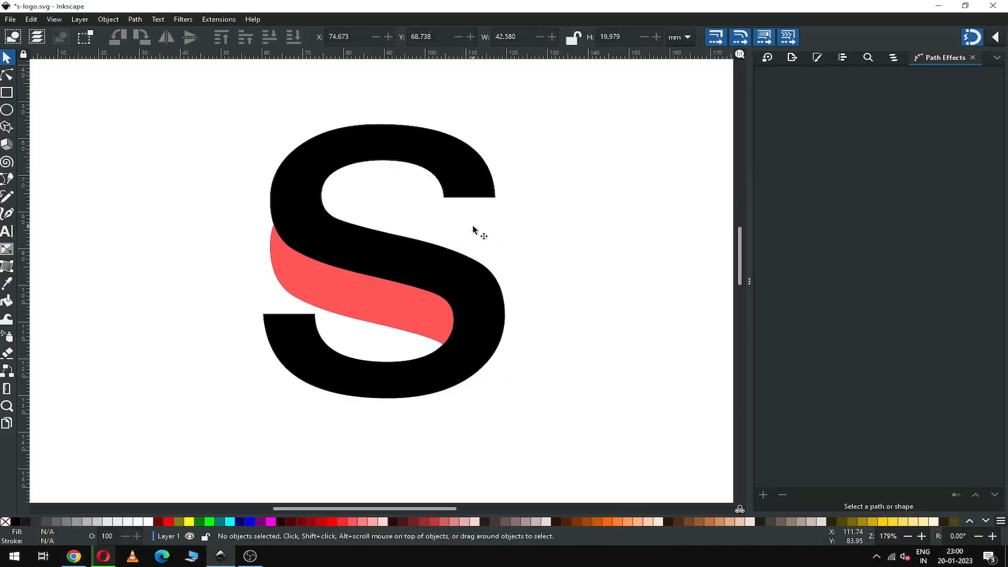
key("ctrl+s")
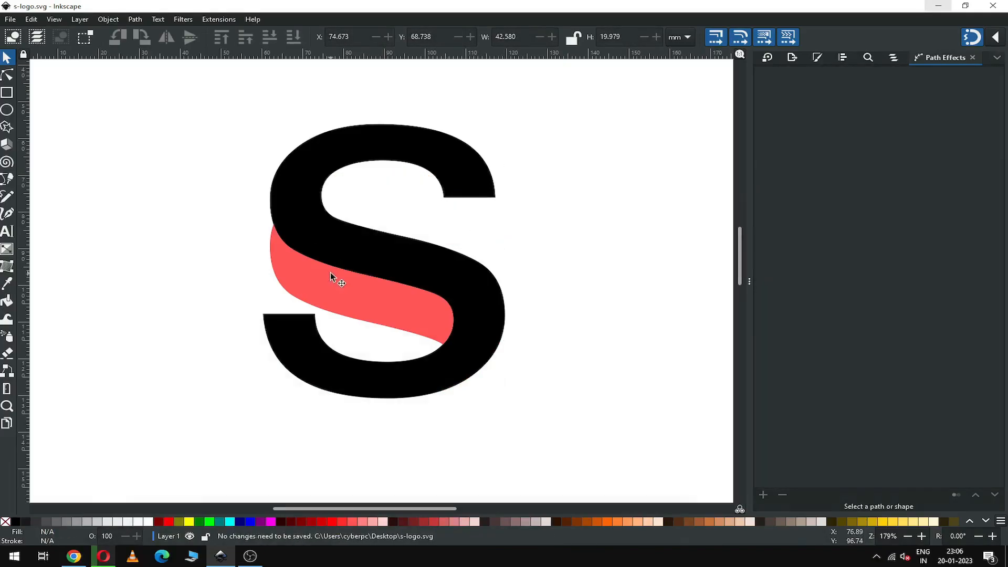
Step: Move the red band's upper-left corner node up onto the outer edge of the black S
left_click(326, 280)
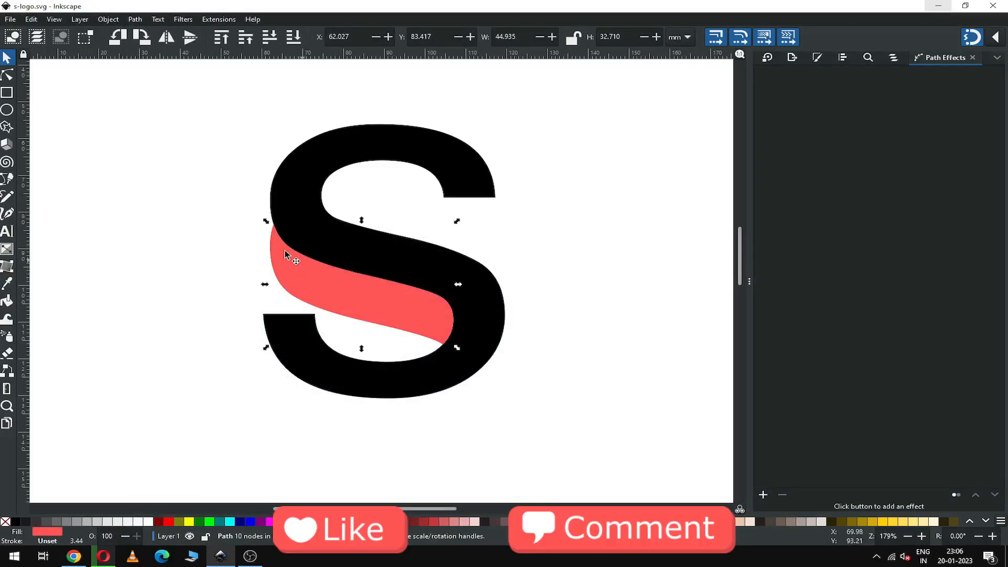
left_click(9, 76)
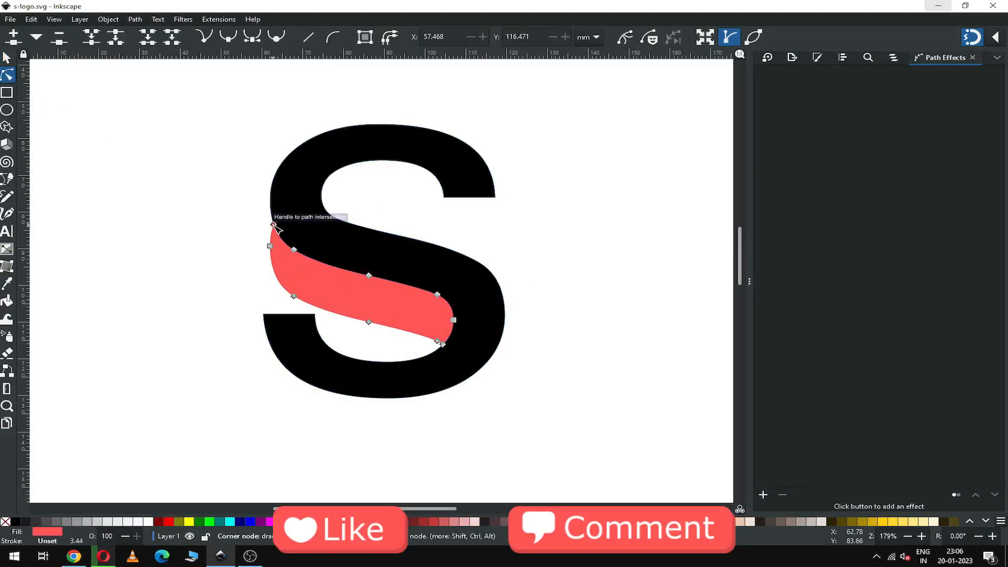
left_click_drag(273, 226, 275, 187)
key("n")
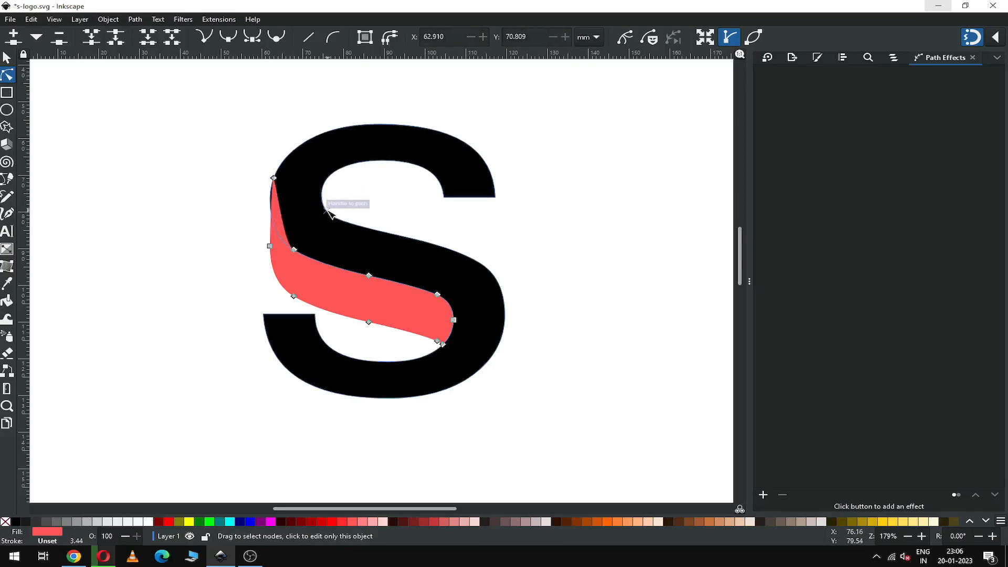
Step: Raise the black S to the top so it lies in front of the red band
left_click(7, 57)
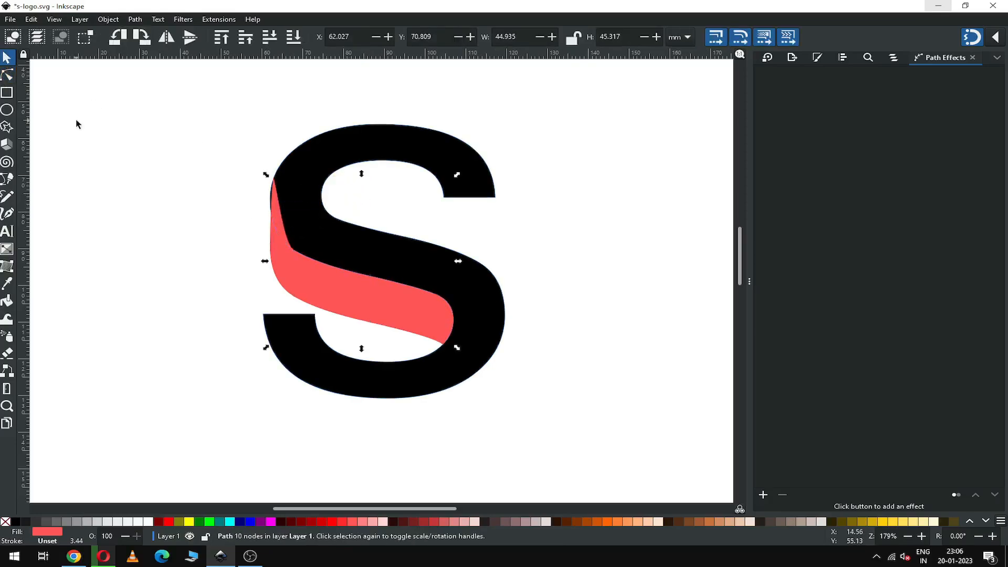
left_click(360, 239)
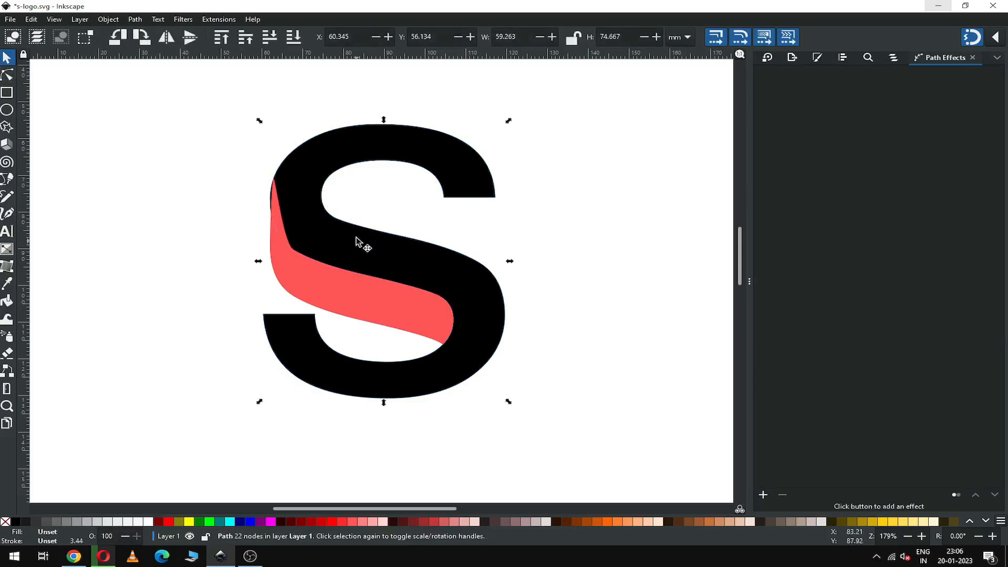
left_click(108, 19)
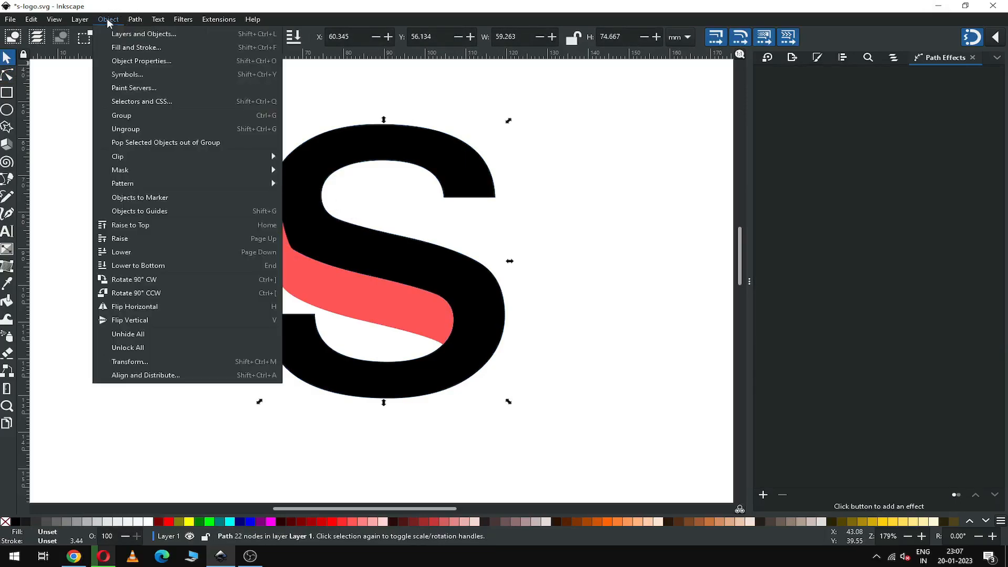
left_click(120, 223)
left_click(125, 184)
Step: Select the red band's topmost node for editing and turn off snapping
left_click(289, 273)
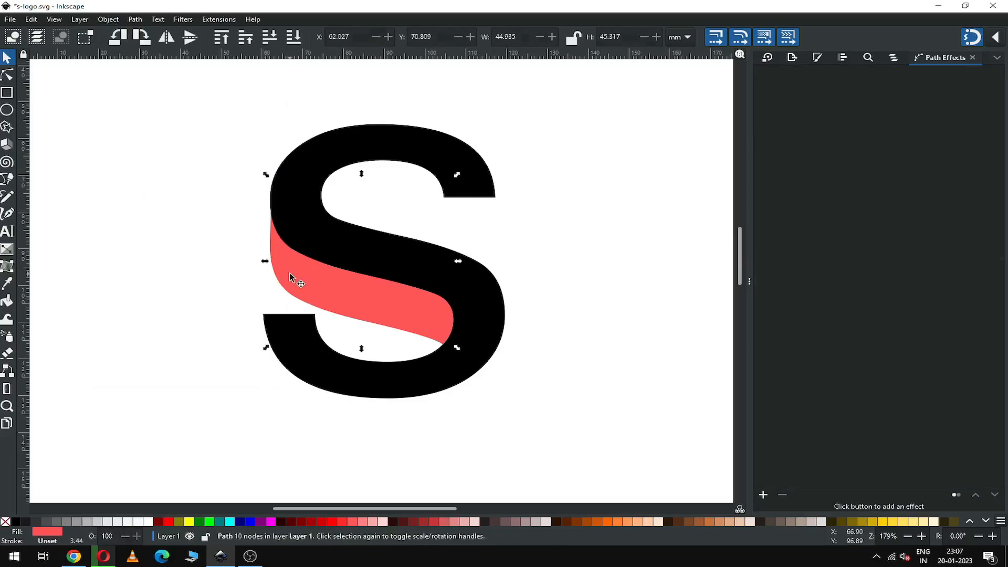
left_click(9, 78)
key("z")
left_click_drag(218, 134, 405, 300)
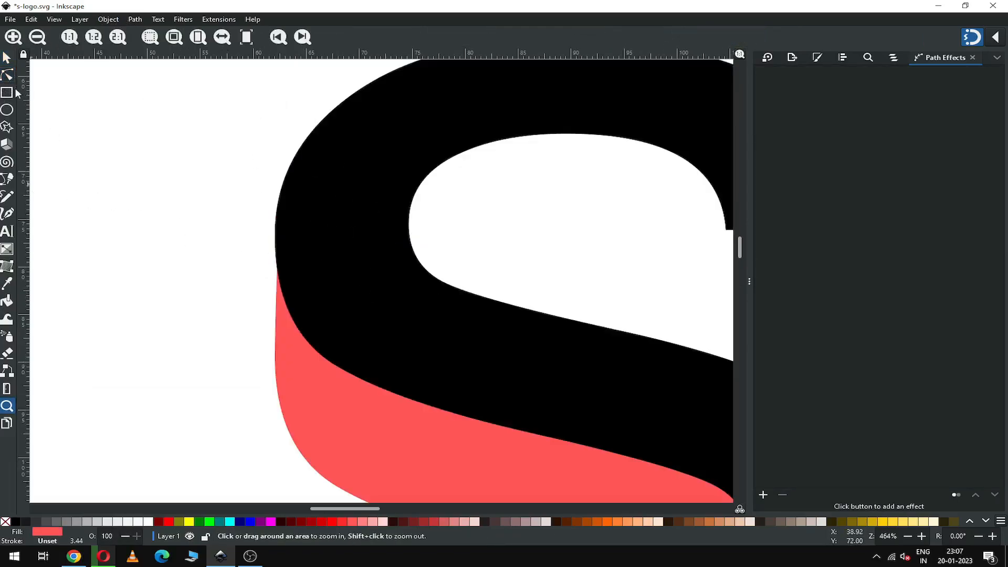
left_click(7, 75)
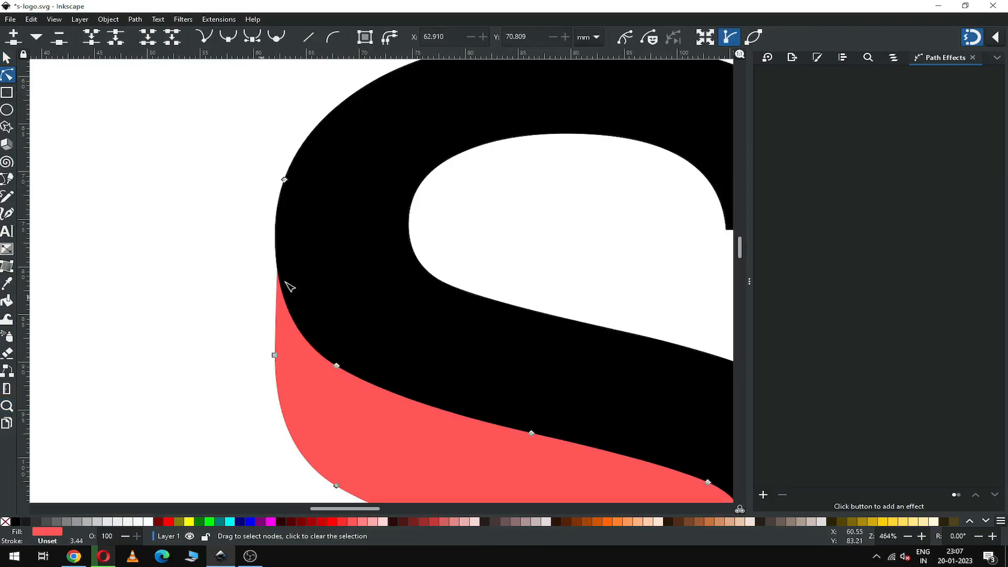
left_click(284, 181)
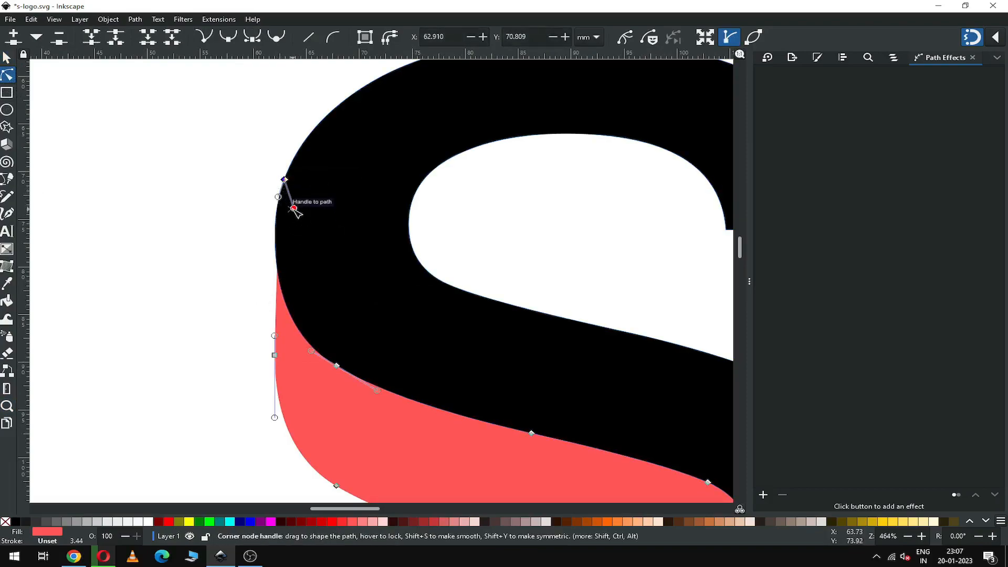
left_click(998, 38)
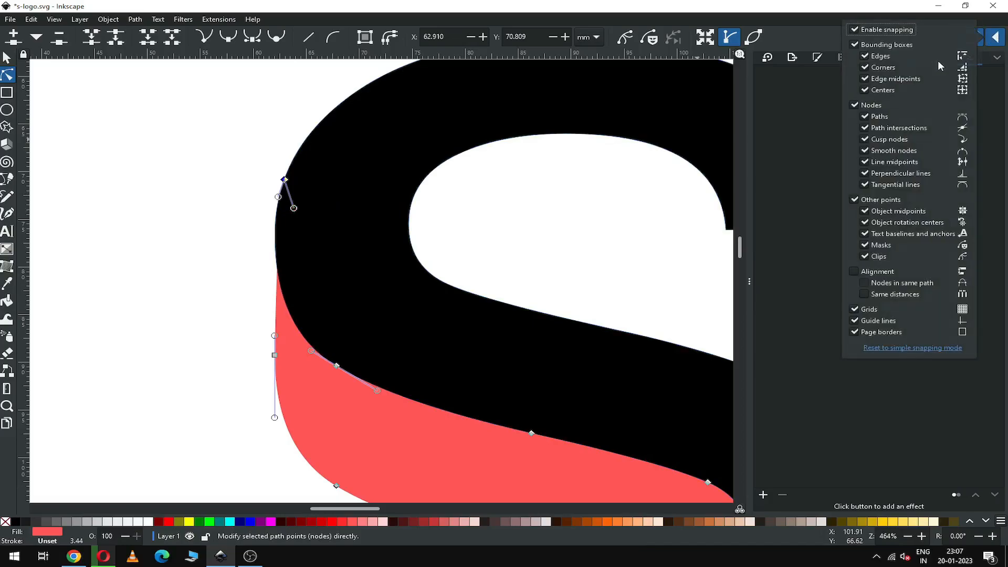
left_click(812, 22)
Step: Adjust both handles of the red band's topmost node so its outer edge blends smoothly into the black S, and save the drawing
left_click_drag(293, 208, 296, 243)
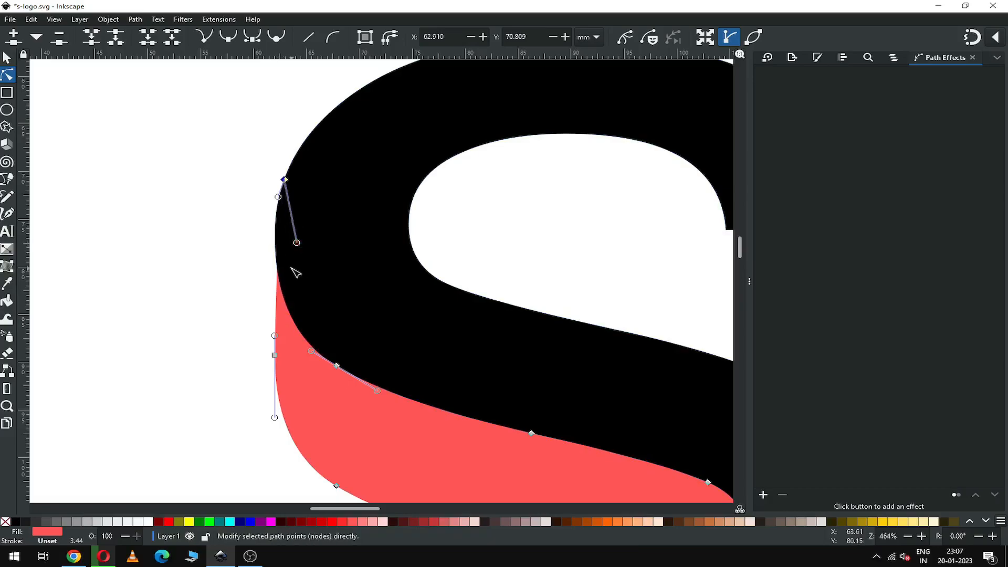
left_click_drag(279, 197, 271, 223)
left_click(241, 251)
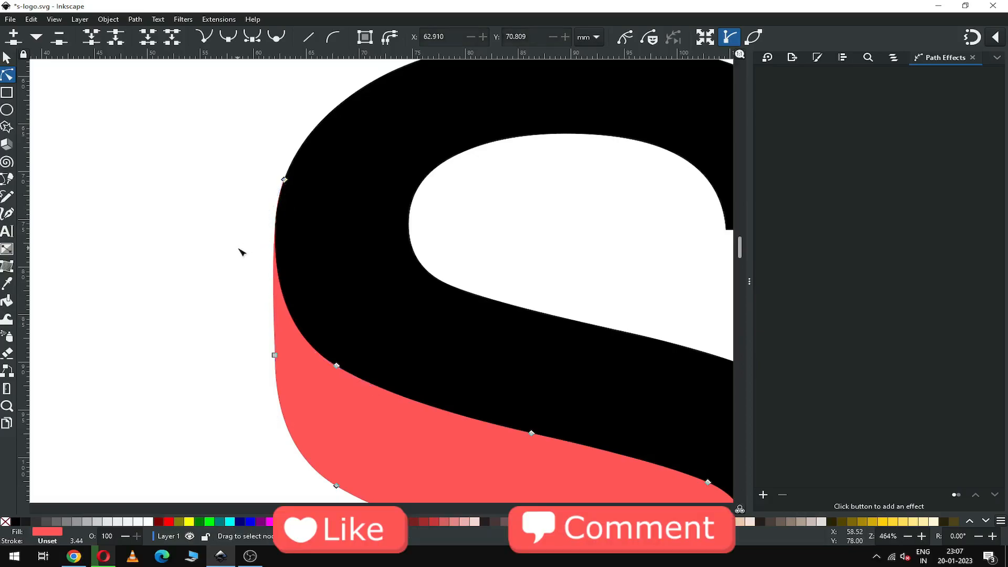
key("minus")
key("minus")
key("minus")
key("minus")
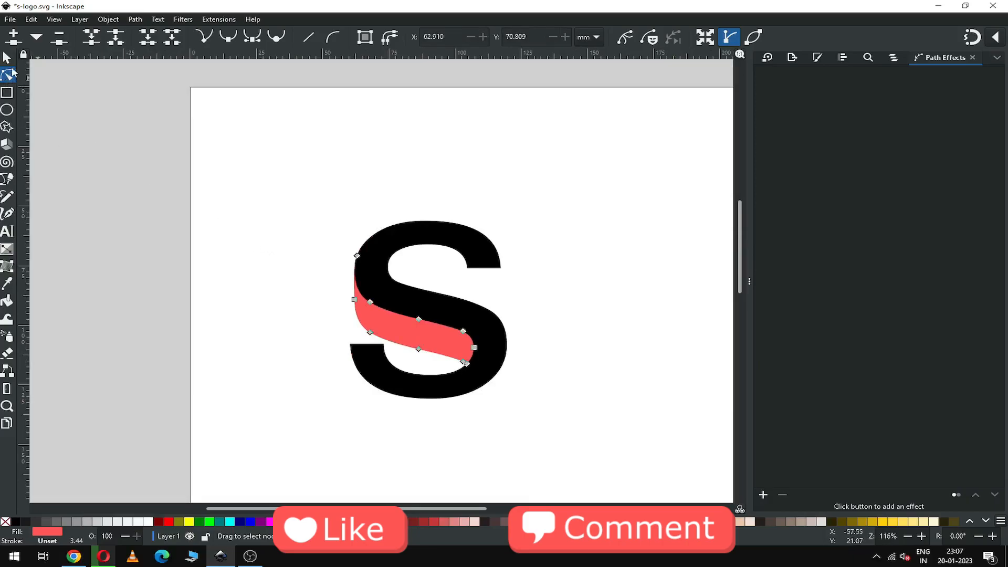
left_click(8, 58)
left_click(199, 188)
key("ctrl+s")
left_click(471, 258)
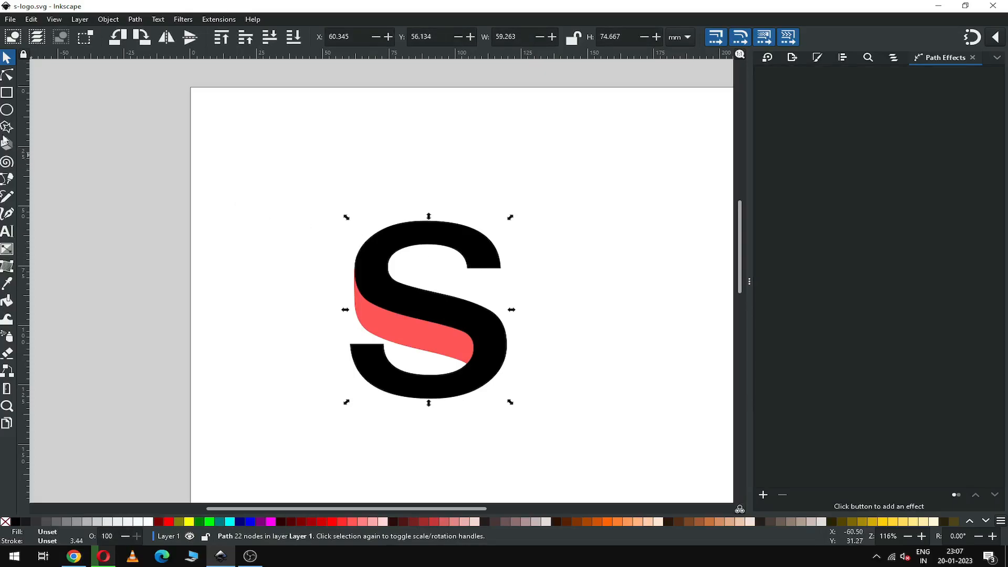
left_click(5, 95)
left_click(8, 61)
left_click(377, 198)
key("ctrl+s")
Step: Add a vertical and a horizontal guide crossing at the centre of the S, with snapping turned back on
left_click_drag(26, 203, 273, 235)
left_click(974, 38)
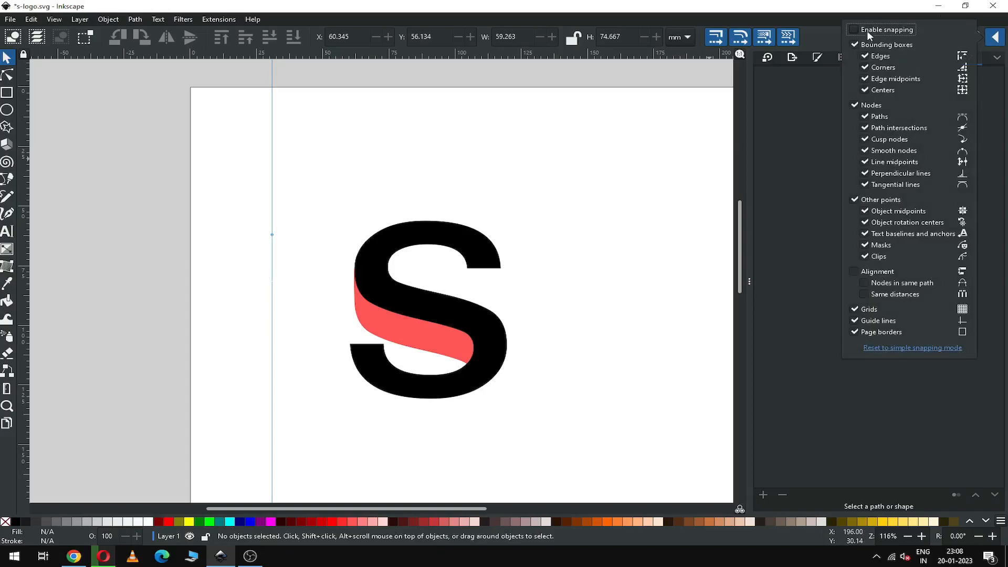
left_click(492, 220)
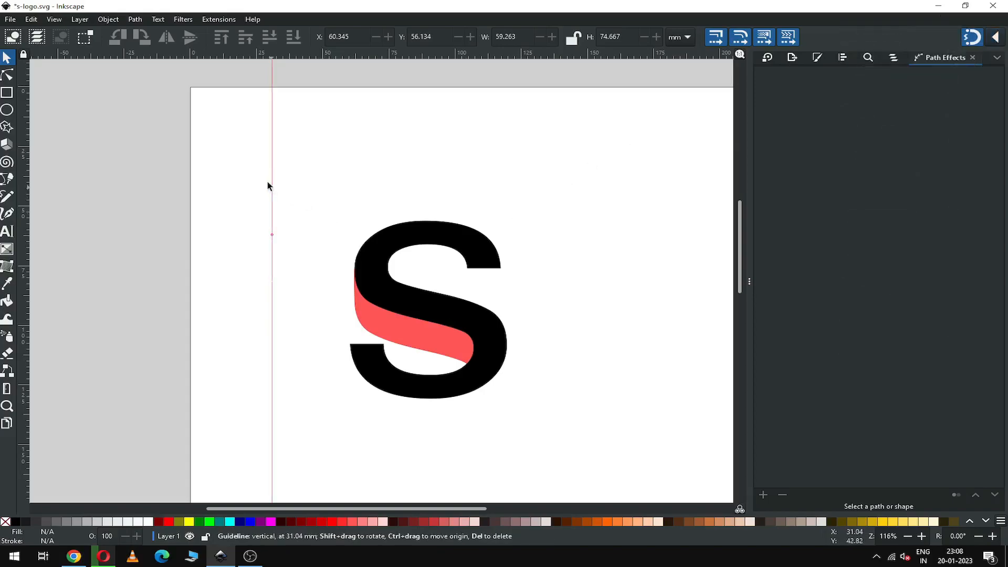
left_click_drag(273, 235, 437, 315)
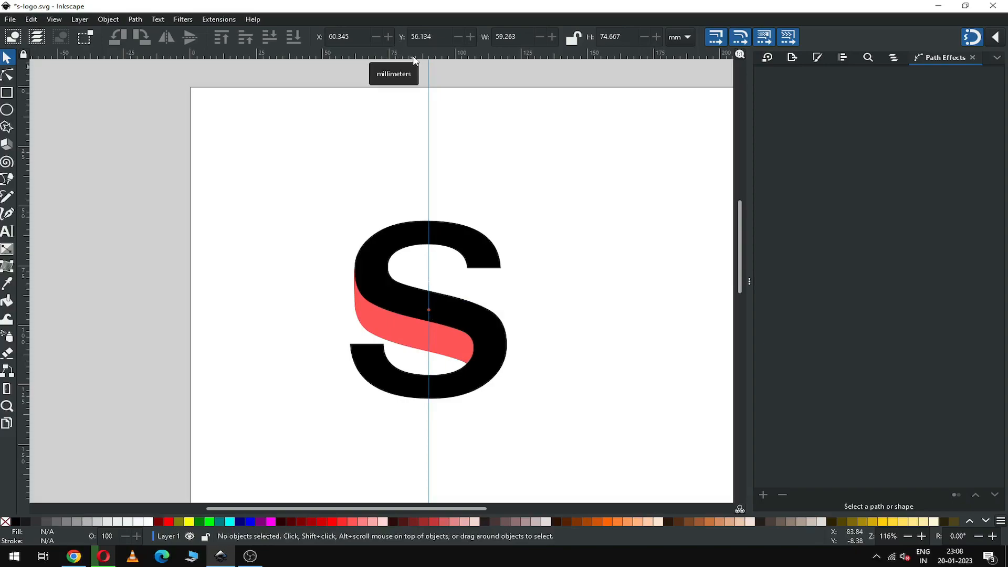
left_click_drag(418, 55, 427, 310)
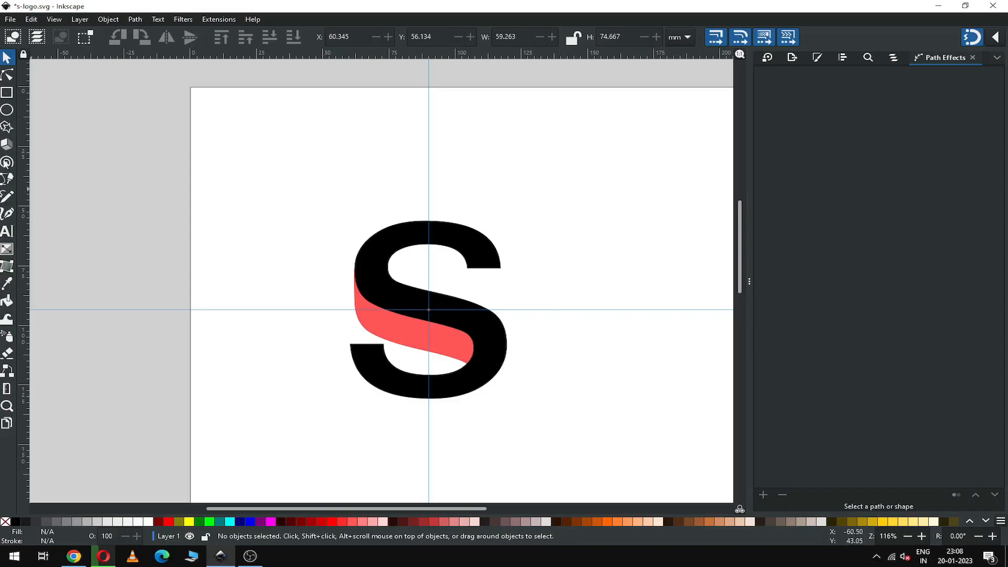
Step: Draw a rectangle about 31 by 68 mm from the vertical guide, covering the lower right part of the S
left_click(7, 93)
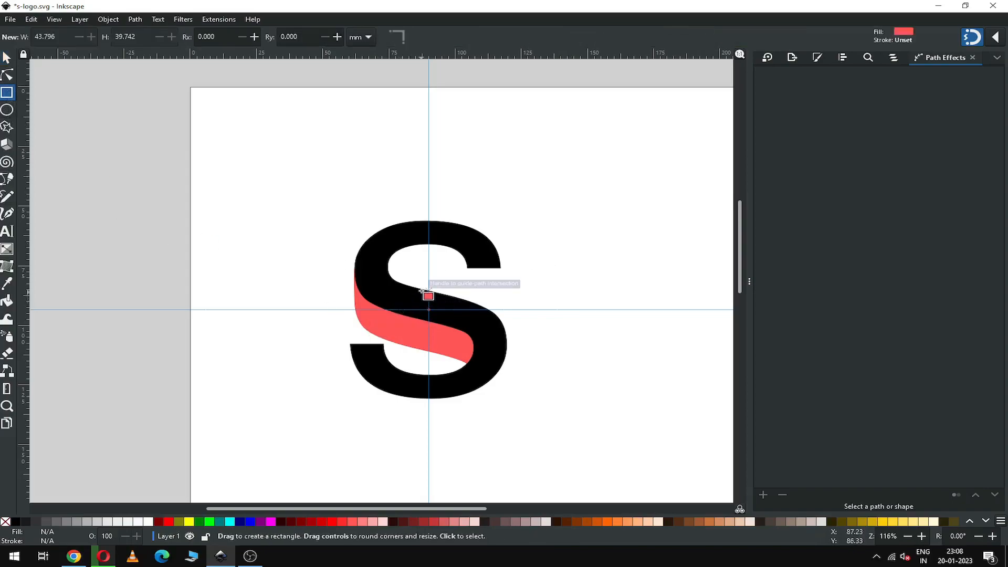
left_click_drag(429, 275, 512, 438)
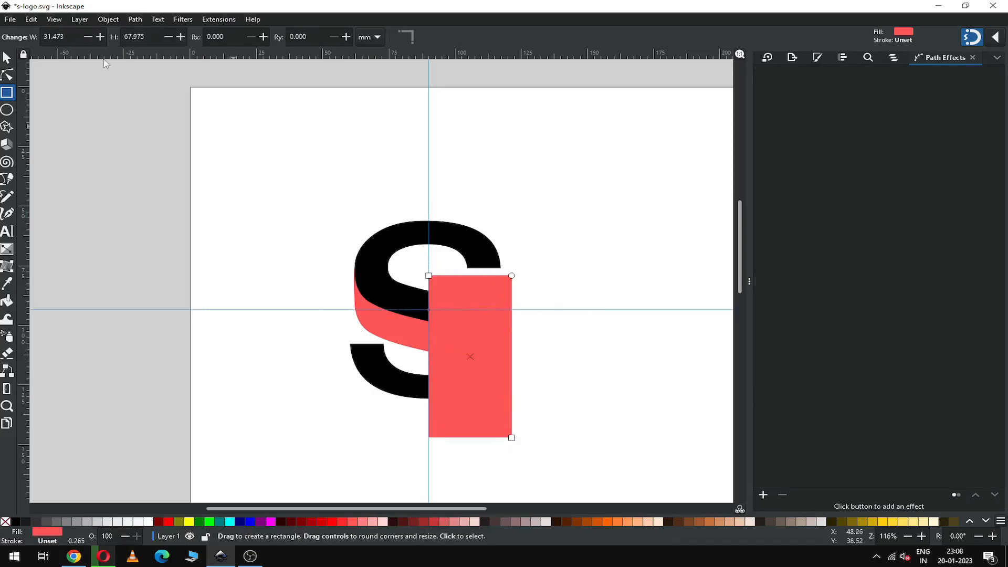
key("s")
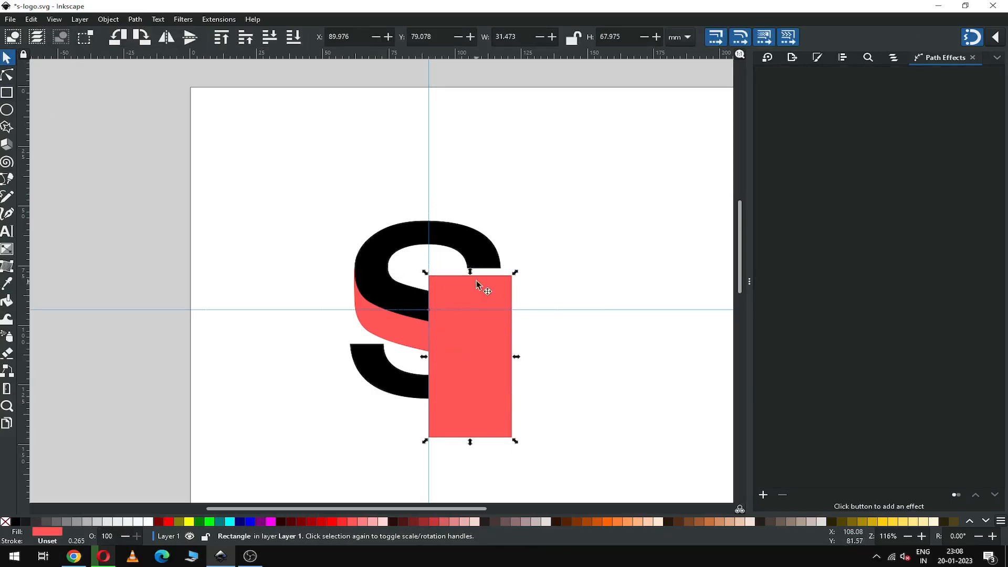
Step: Duplicate the rectangle and fill the copy with Teal (#008080)
right_click(481, 337)
left_click(523, 388)
left_click(218, 522)
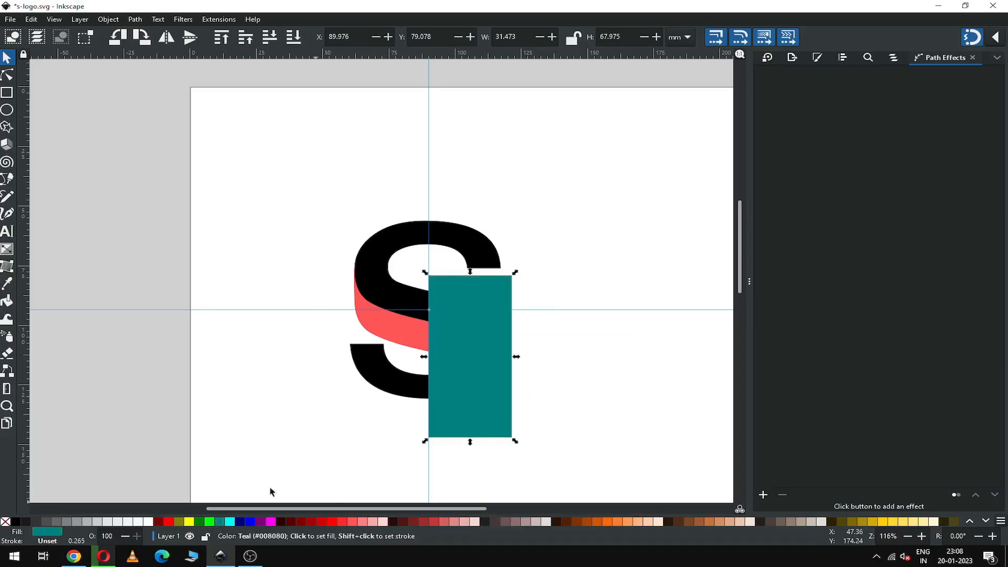
Step: Subtract the teal rectangle from the red band with the Difference operation
left_click(415, 335, "shift")
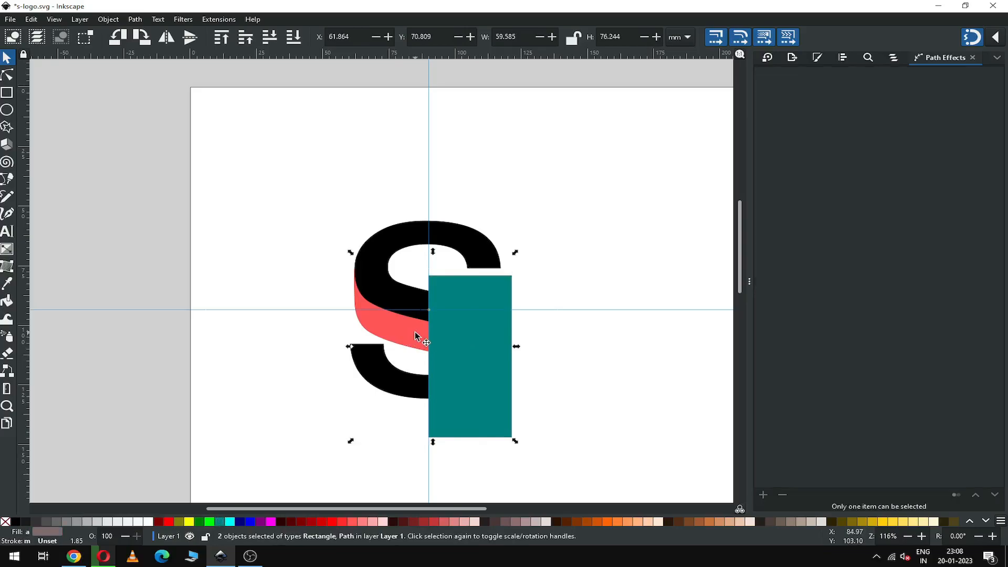
left_click(138, 19)
left_click(157, 88)
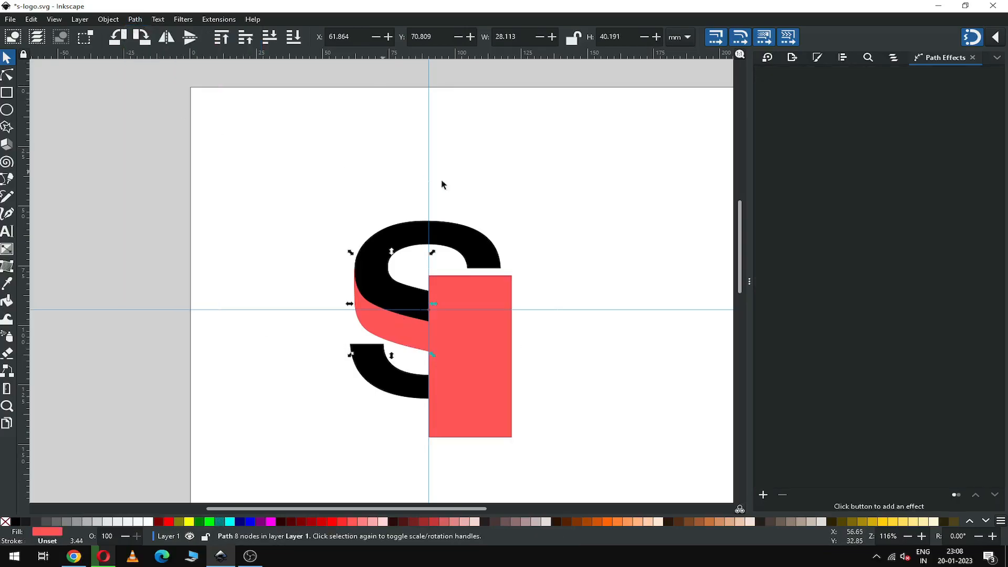
Step: Subtract the red rectangle from the black S with the Difference operation, and save the drawing
left_click(476, 364)
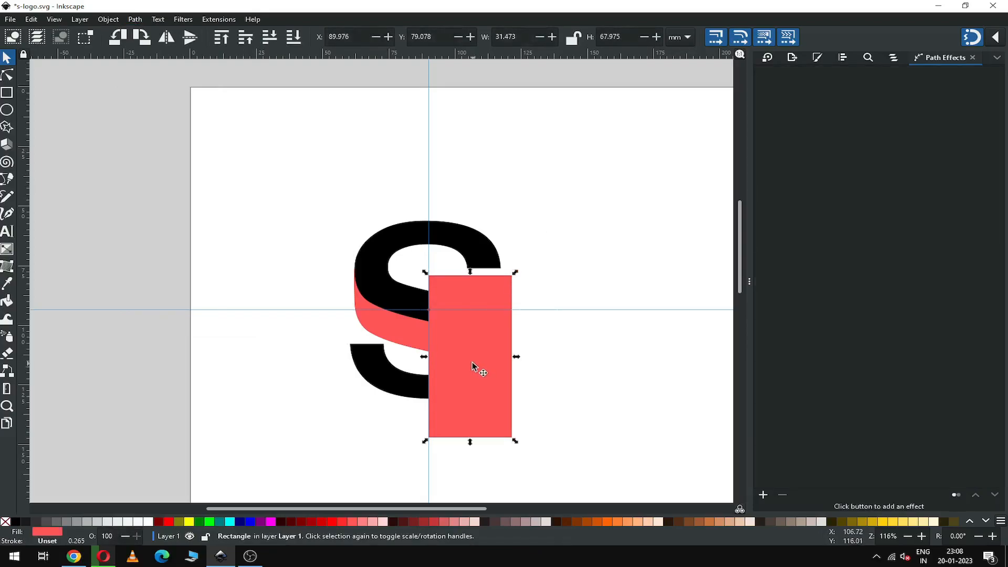
left_click(382, 267, "shift")
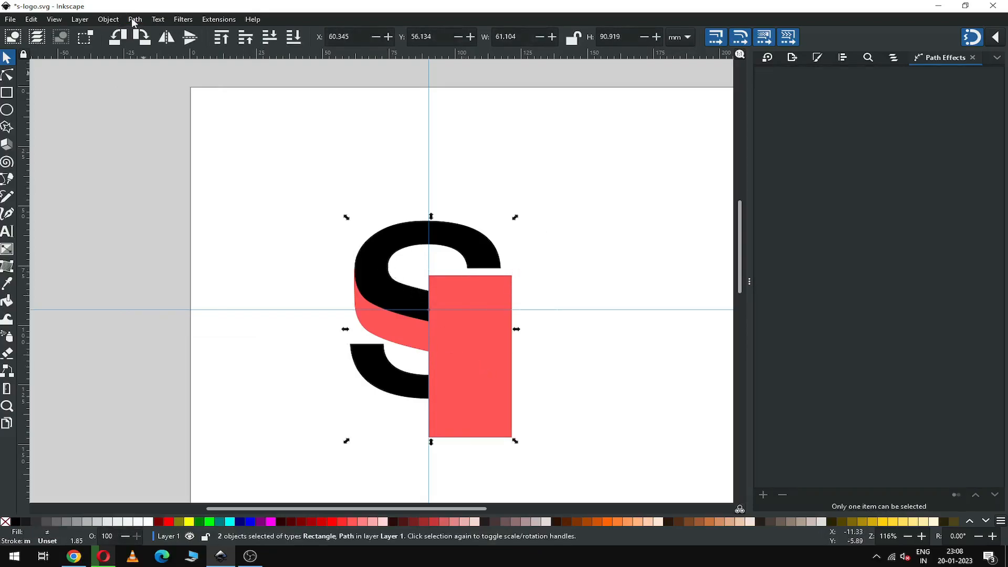
left_click(135, 19)
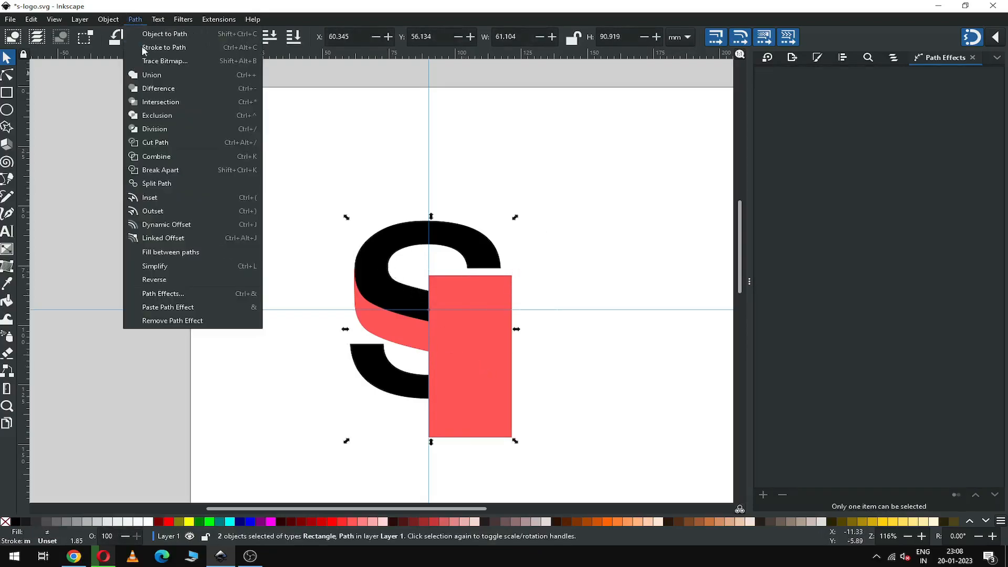
left_click(159, 88)
left_click(555, 208)
key("ctrl+s")
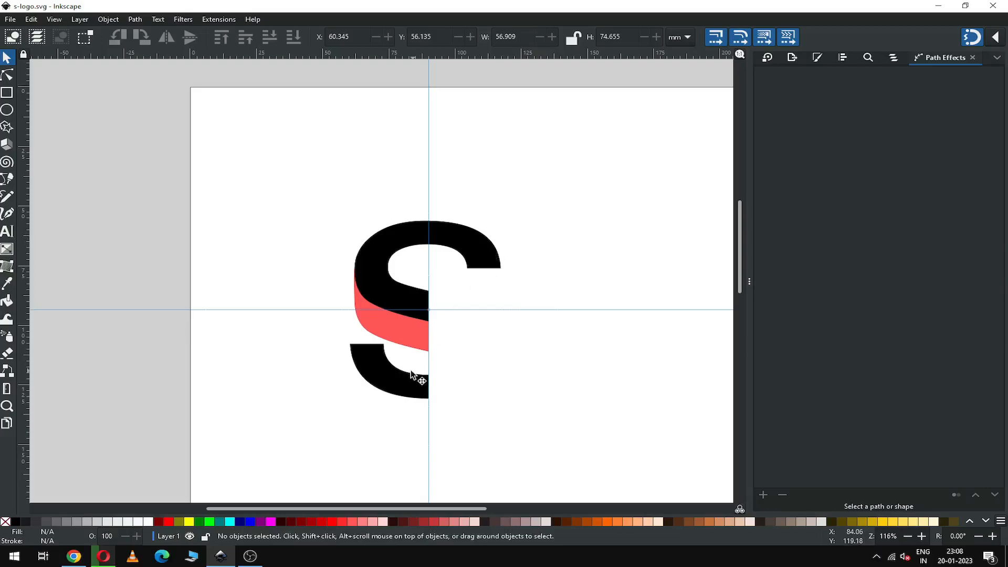
Step: Break the cut black S apart, delete its lower piece, and save the drawing
left_click(398, 382)
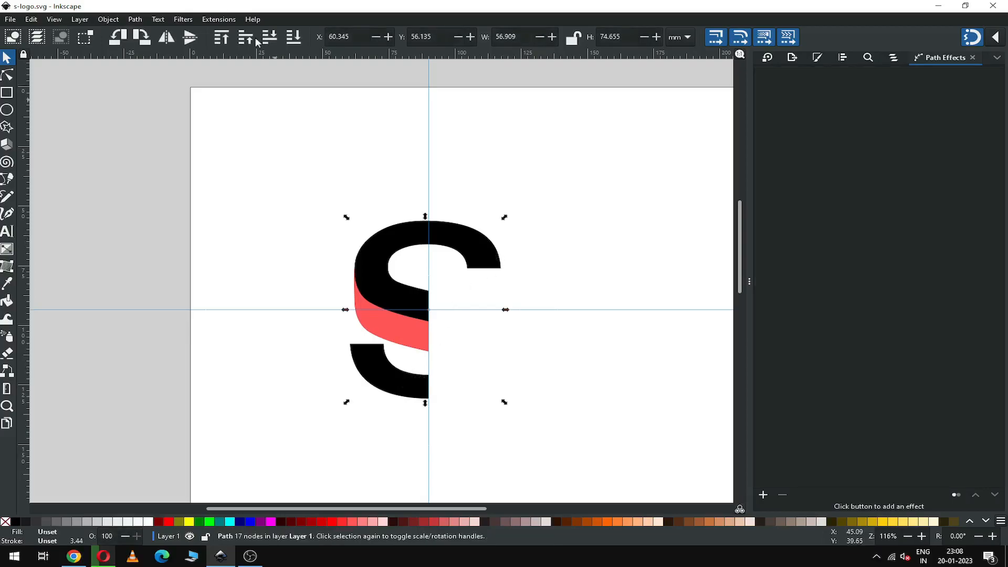
left_click(135, 20)
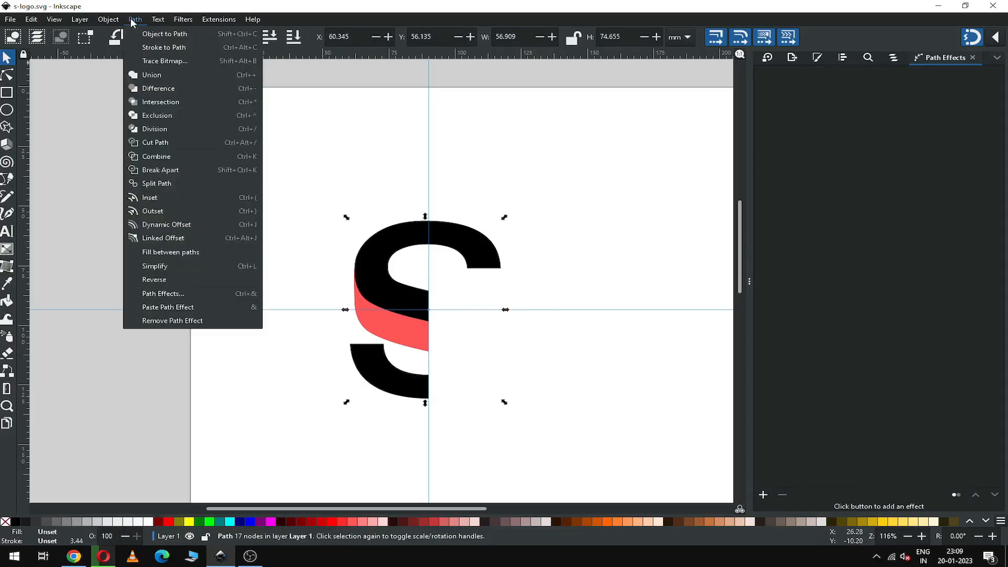
left_click(162, 171)
left_click(219, 167)
left_click(387, 374)
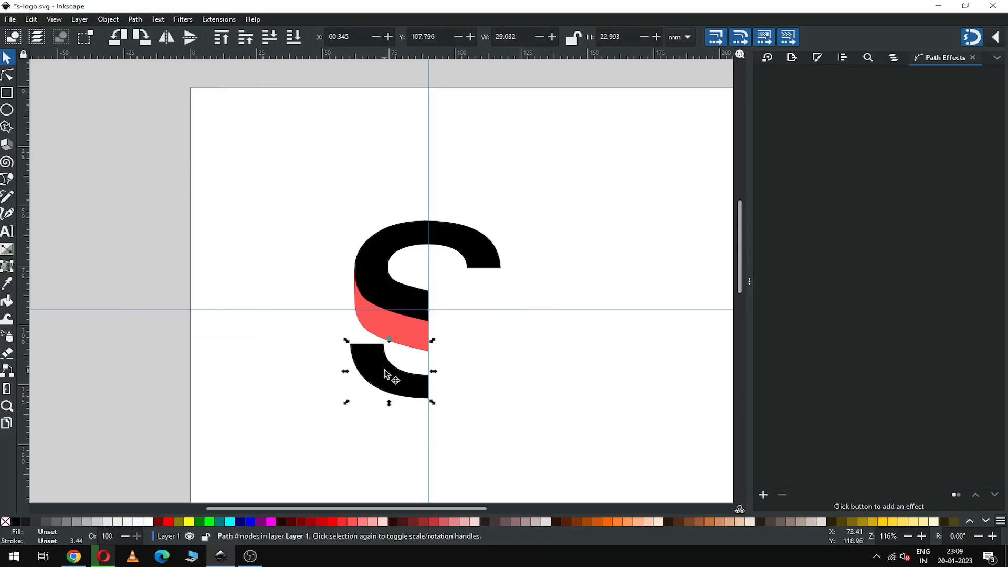
key("Delete")
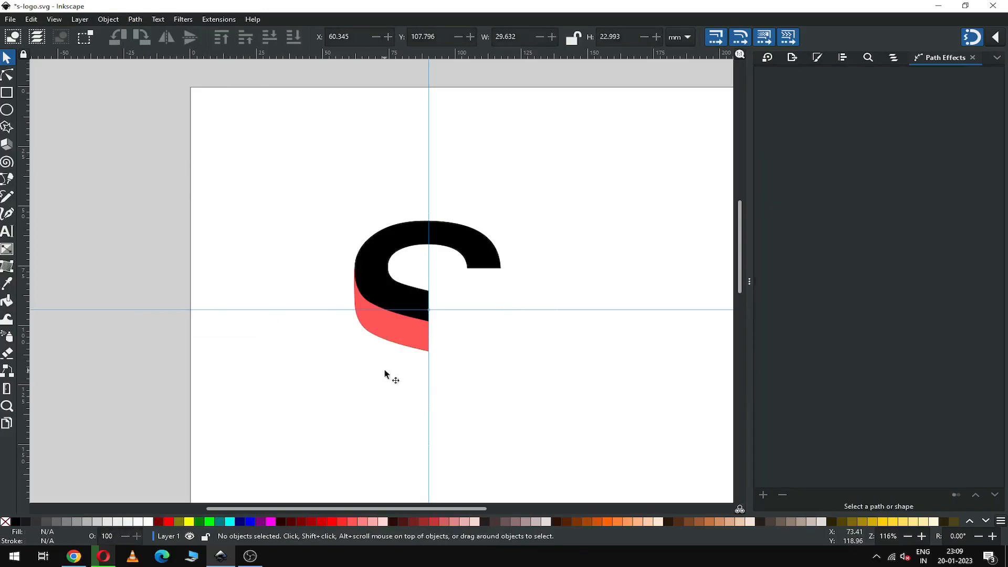
key("z")
left_click_drag(317, 191, 610, 402)
key("ctrl+s")
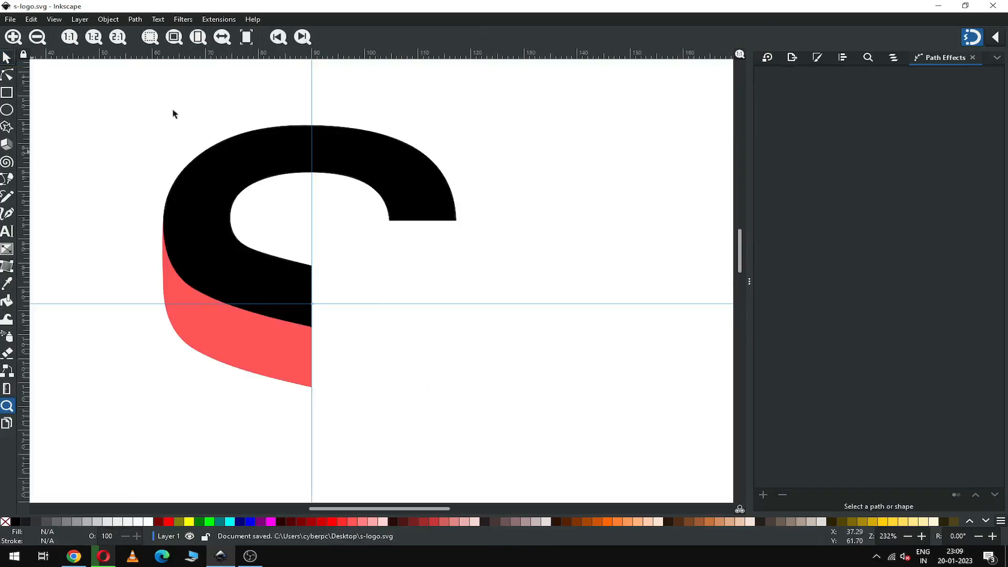
Step: Duplicate the cut black S and fill the copy with Blue (#0000FF)
key("s")
left_click(410, 199)
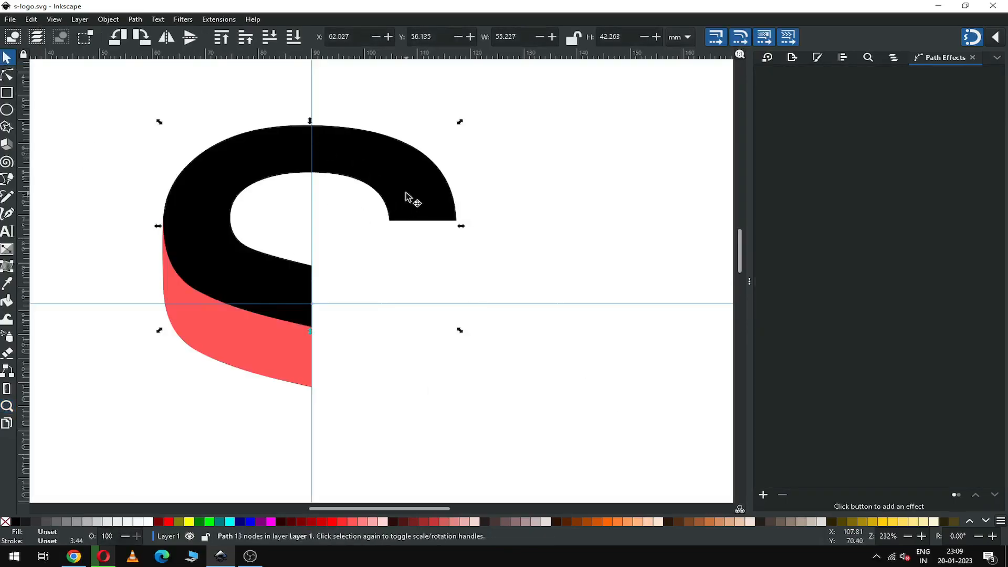
right_click(406, 193)
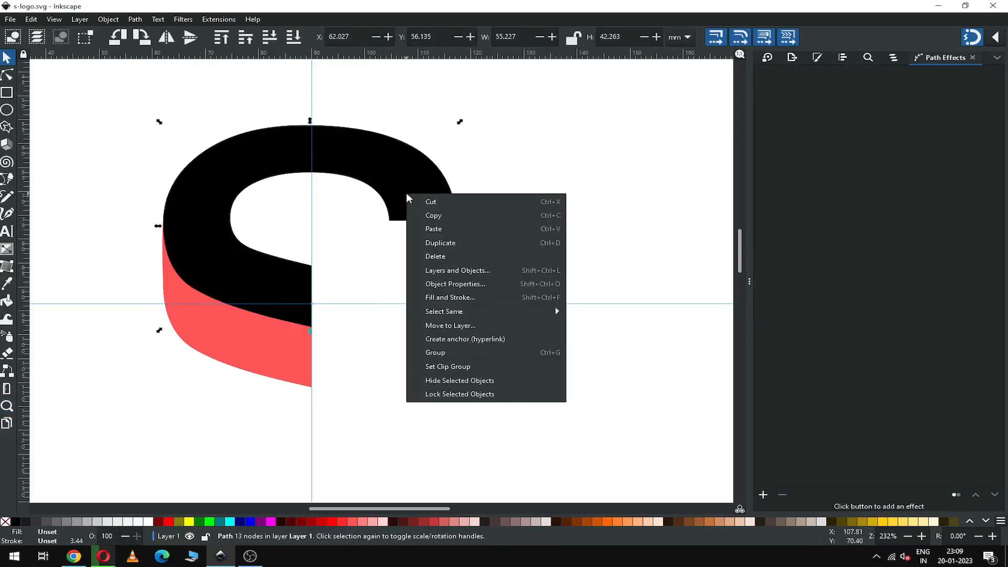
left_click(444, 245)
left_click(254, 521)
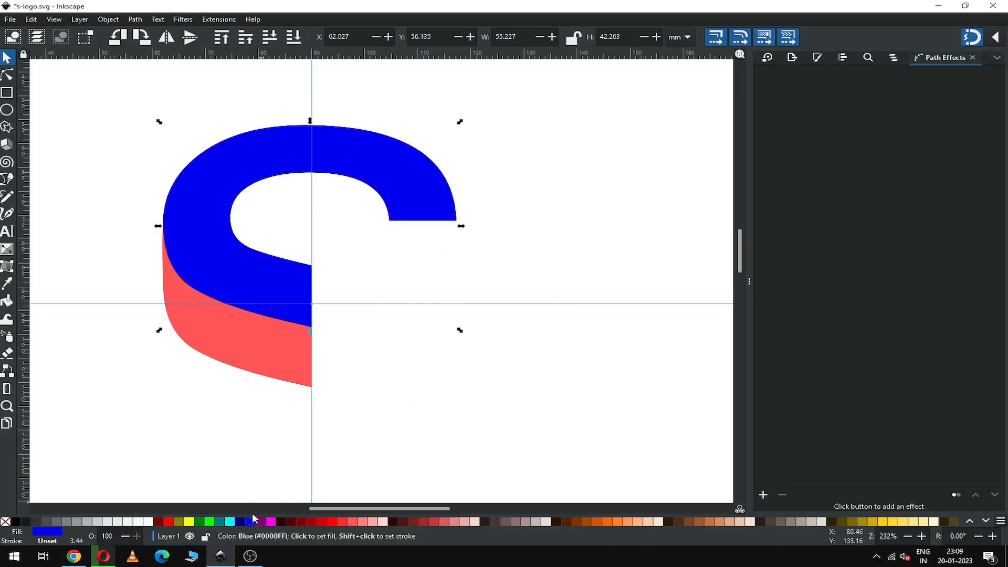
Step: Move the blue copy about 10 mm straight down and lower it to the bottom of the stacking order
left_click_drag(411, 188, 411, 227)
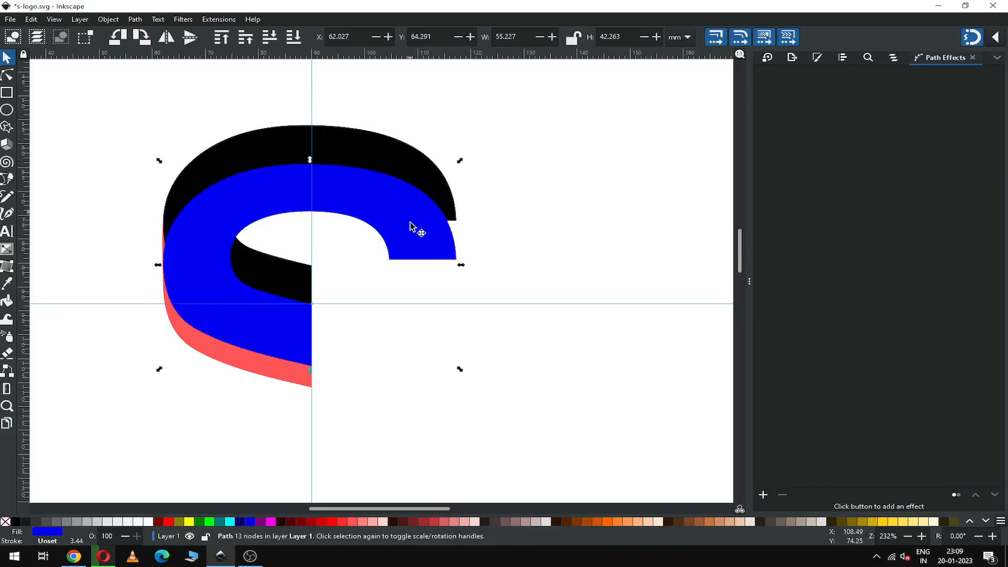
left_click(107, 20)
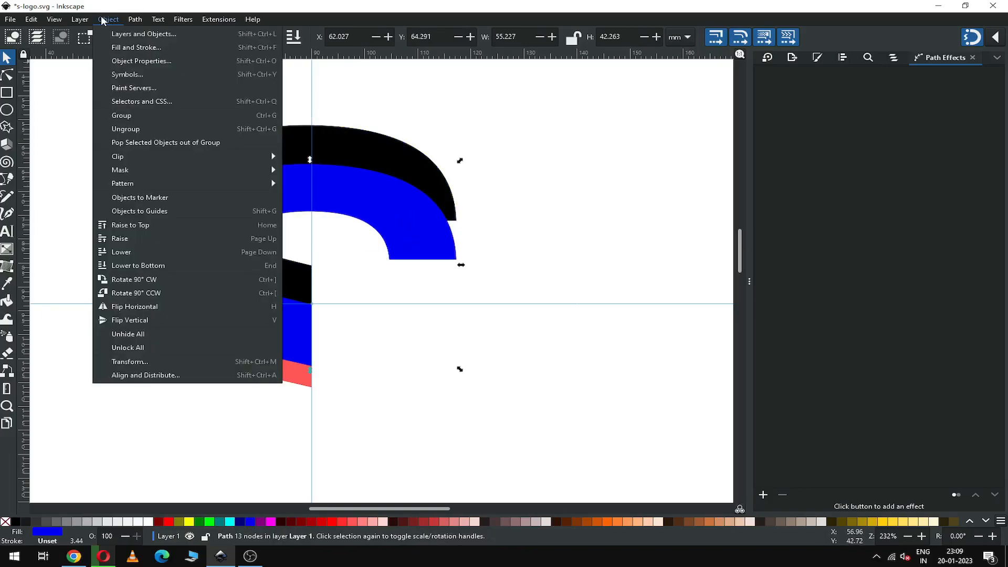
left_click(156, 266)
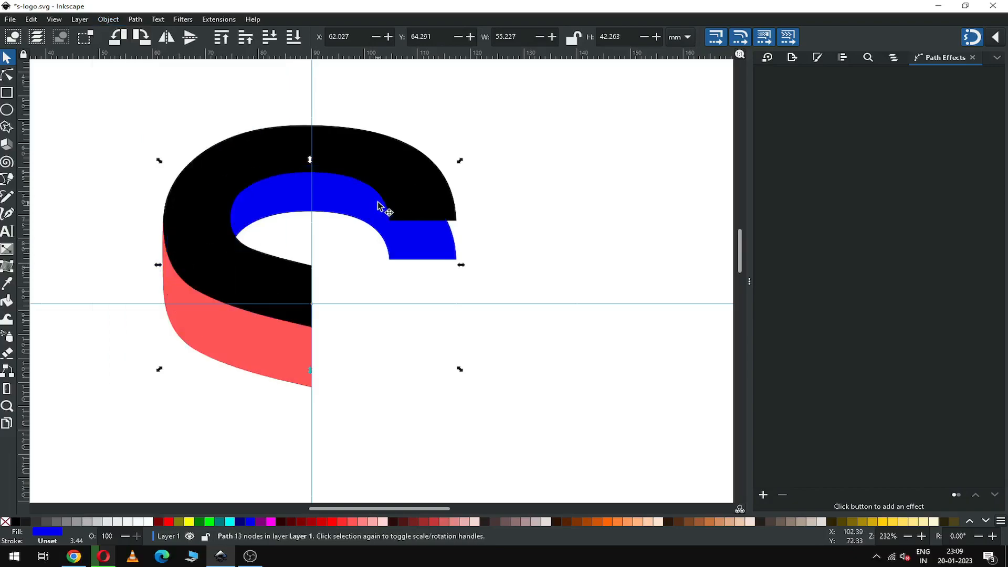
left_click_drag(431, 248, 432, 256)
left_click(530, 206)
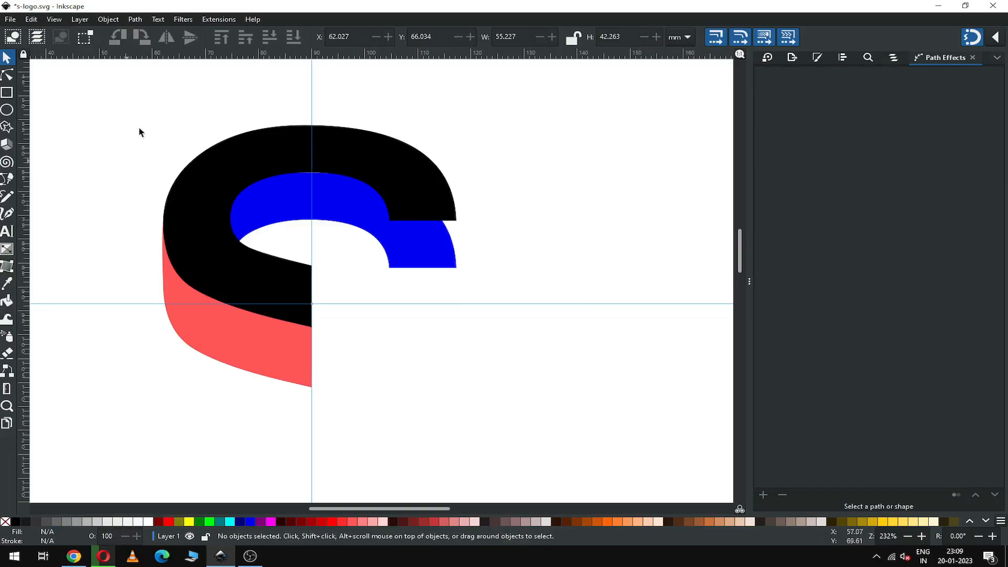
Step: Draw a rectangle about 12.2 by 14.2 mm below the blue shape's open end and fill it with very dark red
left_click(7, 92)
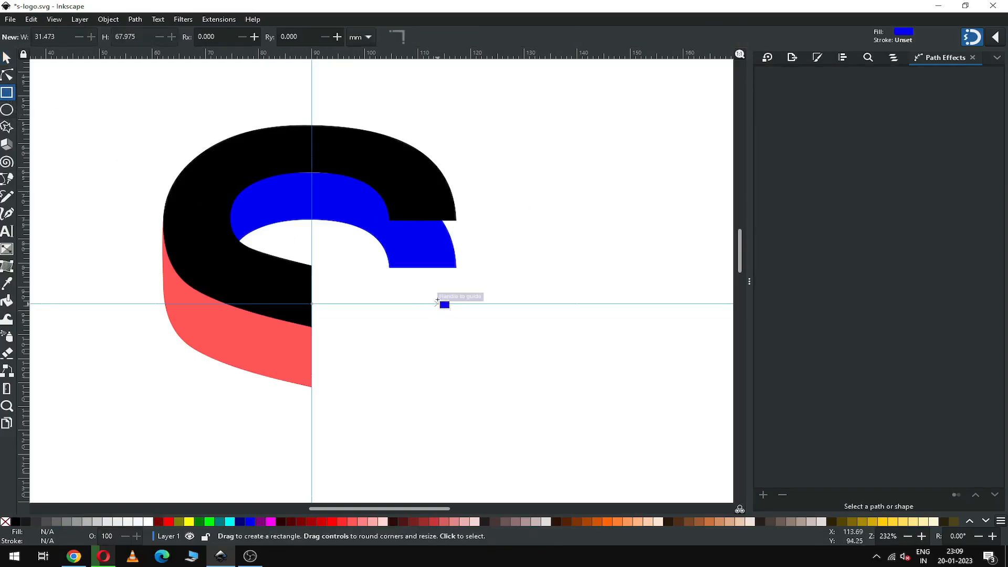
left_click_drag(426, 284, 491, 351)
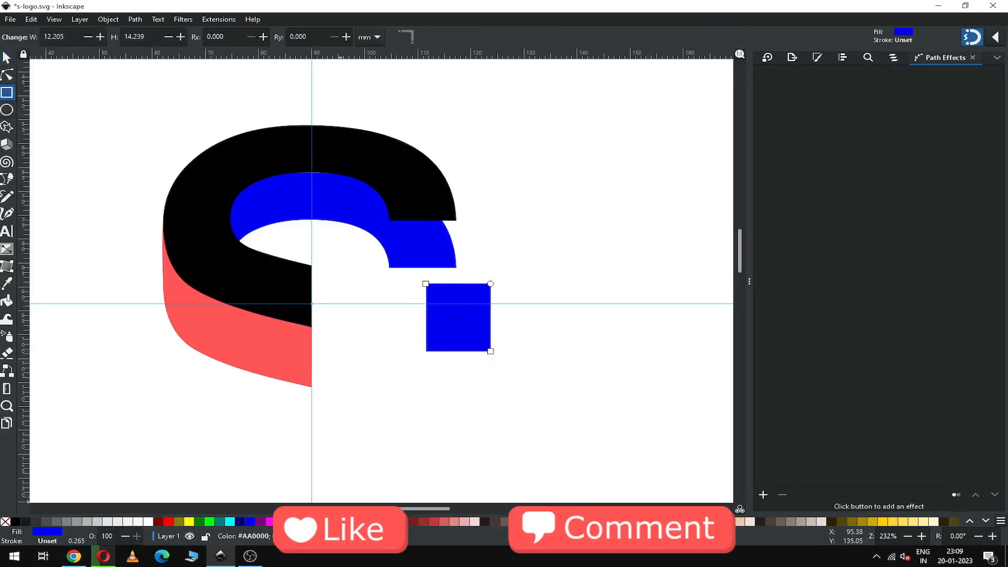
left_click(279, 522)
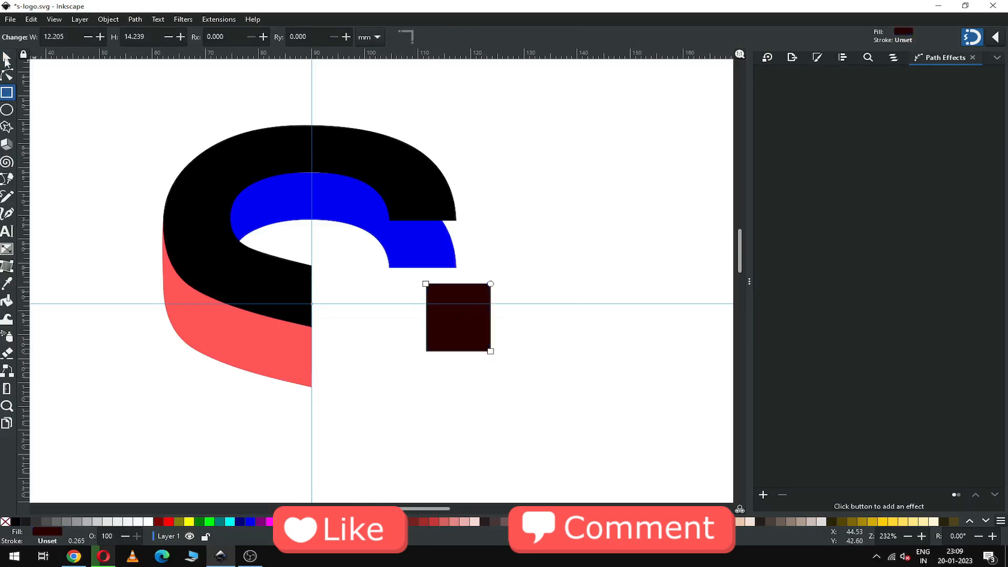
Step: Convert the dark red rectangle to a path and move it directly beneath the flat end of the black S
left_click(7, 59)
left_click(135, 19)
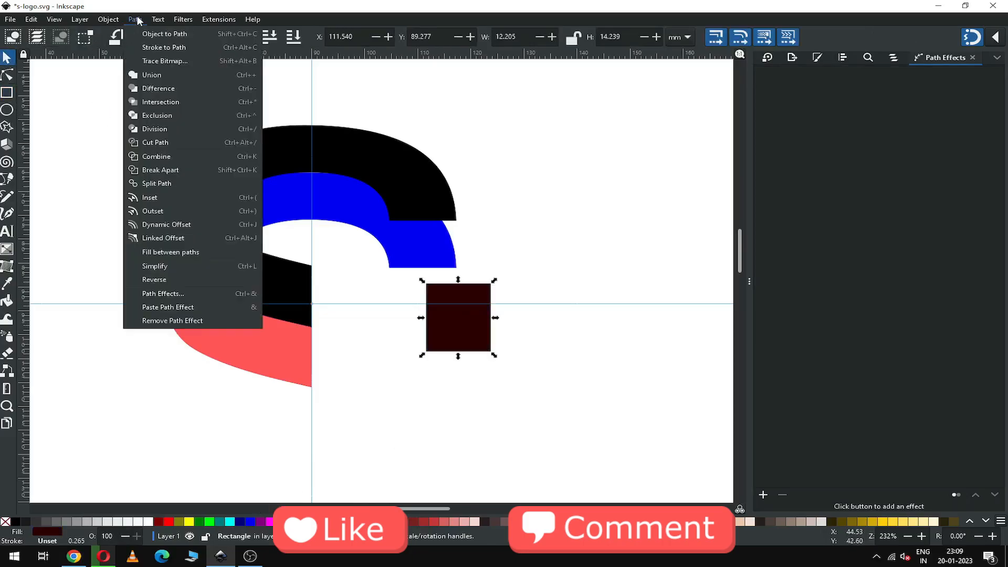
left_click(160, 34)
left_click_drag(466, 290, 435, 237)
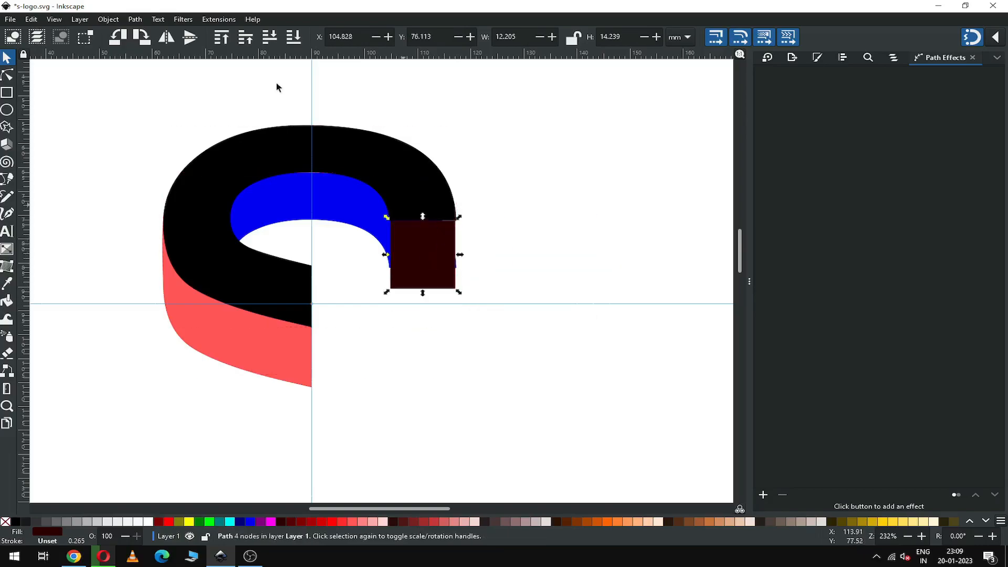
Step: Snap the dark red path's four corner nodes to the end corners of the black shape above and the blue shape below
key("z")
left_click_drag(367, 189, 512, 333)
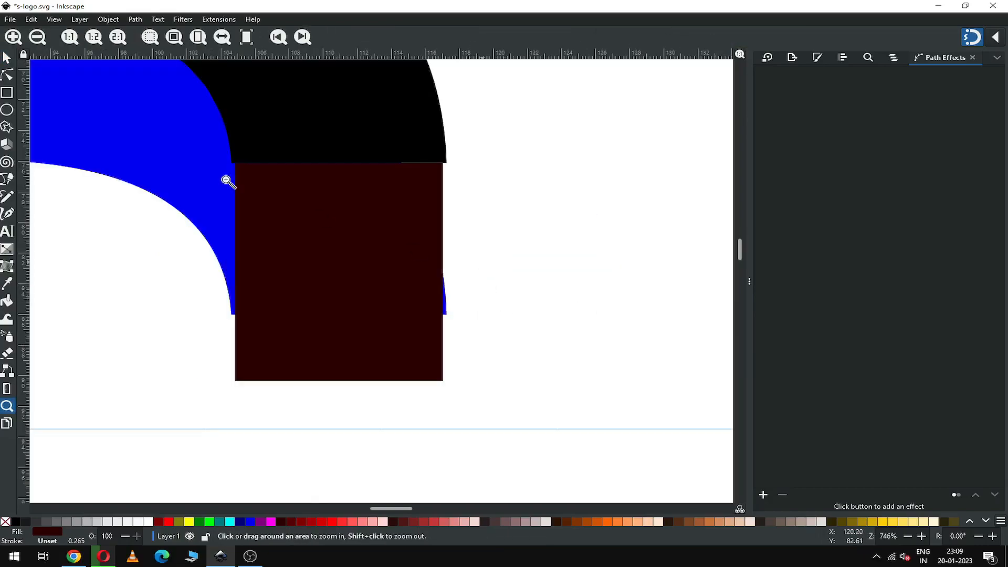
left_click(8, 75)
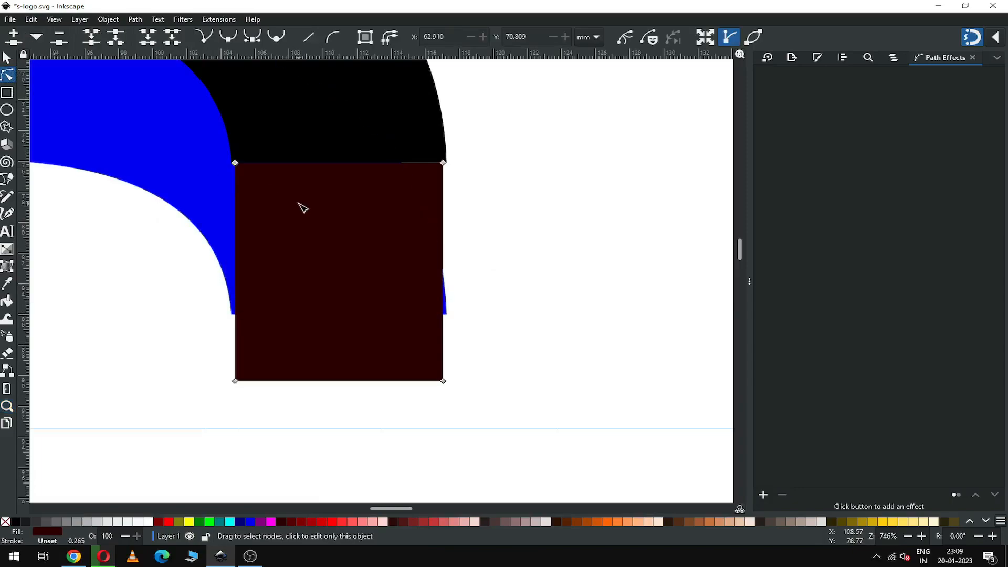
left_click_drag(444, 163, 448, 165)
left_click_drag(234, 163, 231, 163)
left_click(996, 36)
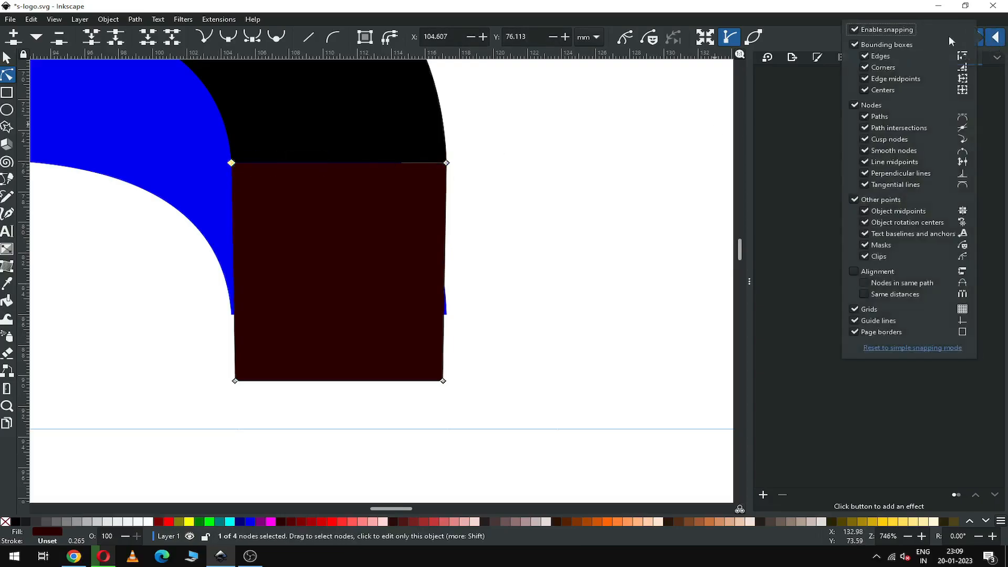
left_click(821, 32)
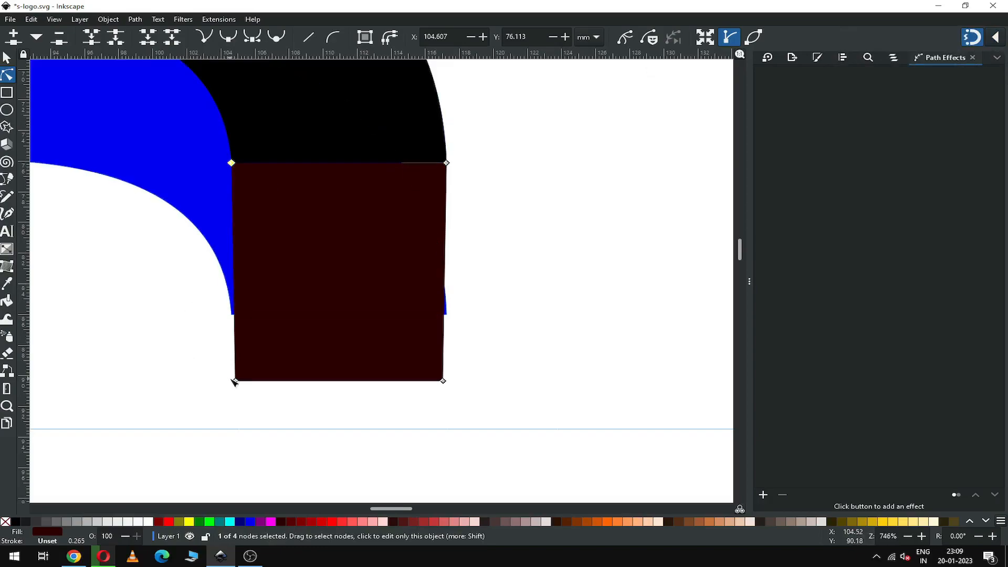
left_click_drag(235, 382, 235, 315)
left_click_drag(444, 383, 447, 315)
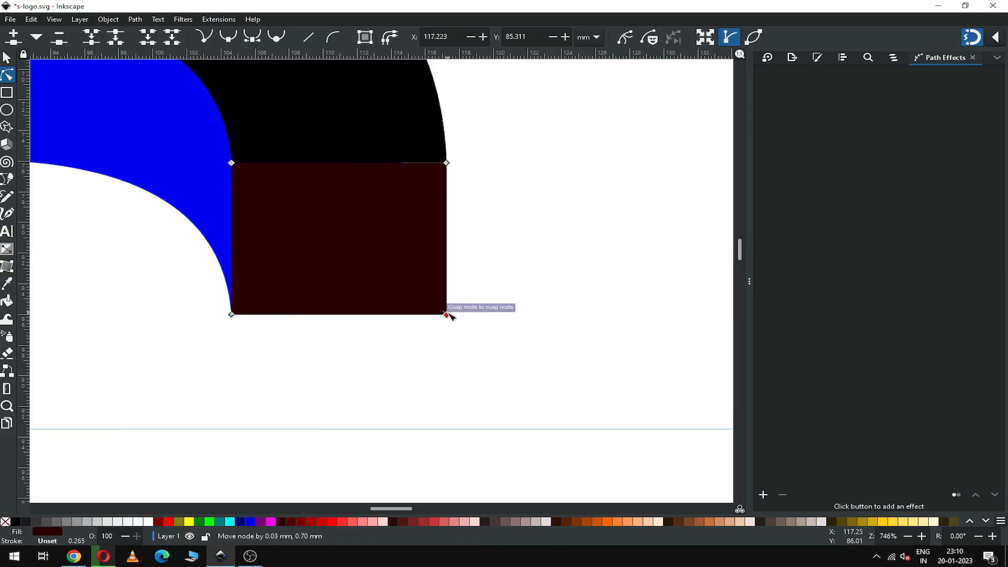
key("s")
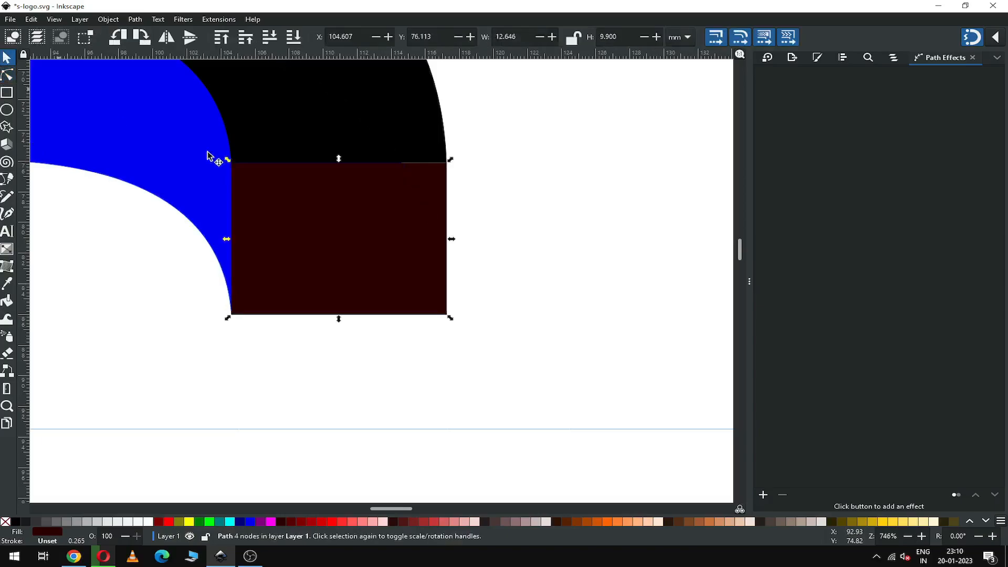
left_click(511, 285)
Step: Examine closely how the dark red piece joins the end of the black S
scroll(511, 286, "down", 5)
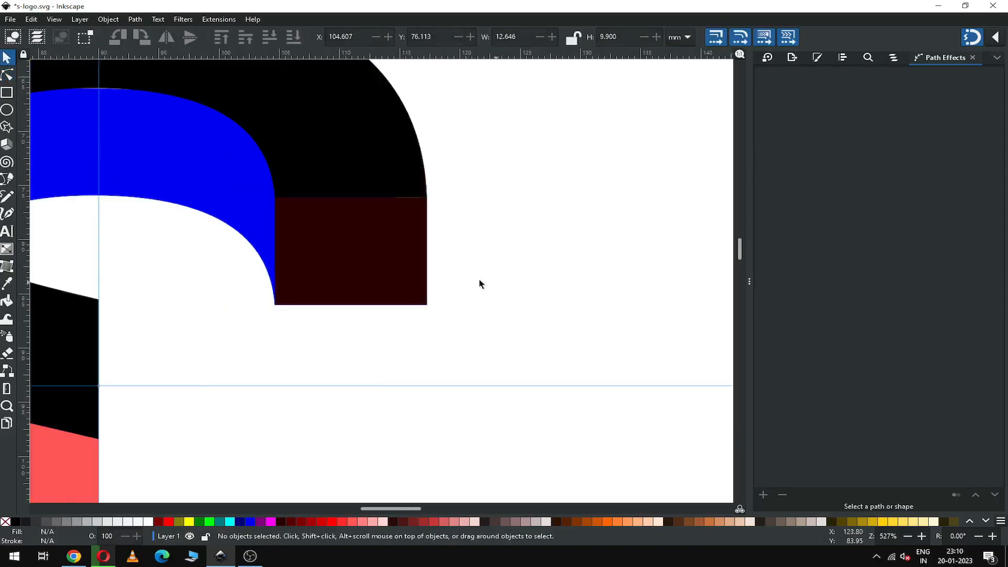
key("z")
left_click_drag(356, 254, 428, 301)
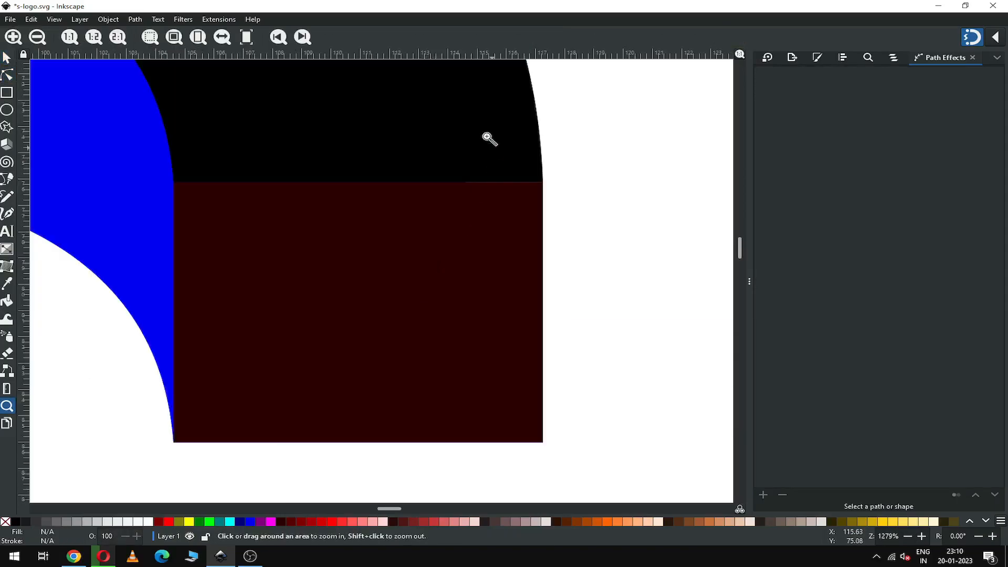
left_click_drag(490, 140, 557, 212)
scroll(469, 324, "down", 10)
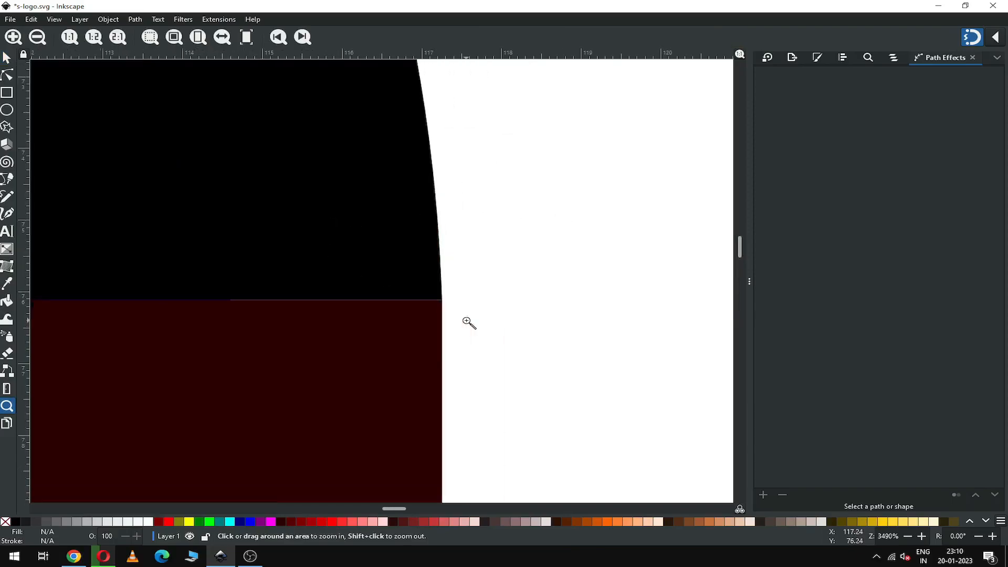
key("minus")
key("minus")
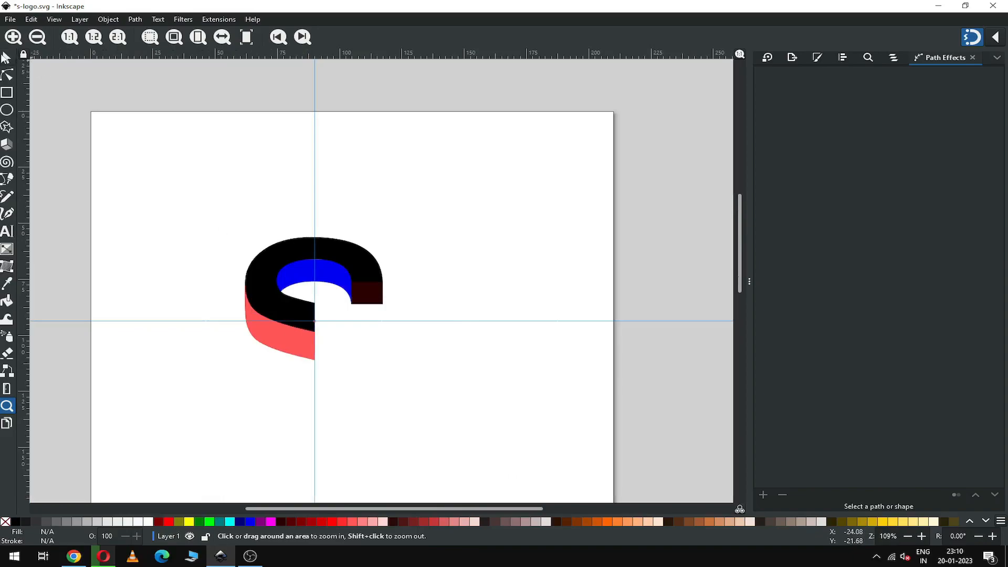
Step: Delete the vertical and horizontal guides crossing the half S
left_click(7, 58)
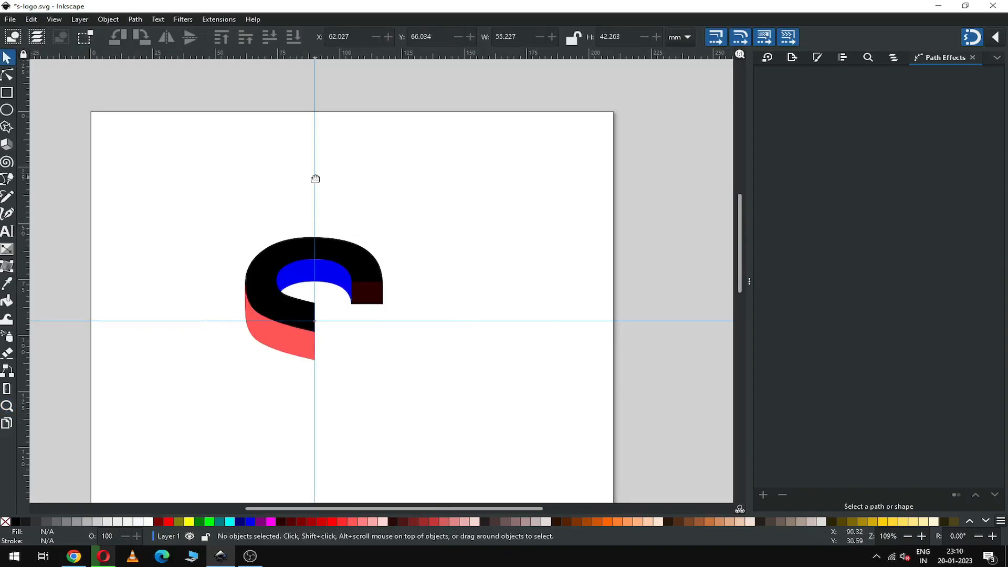
key("Delete")
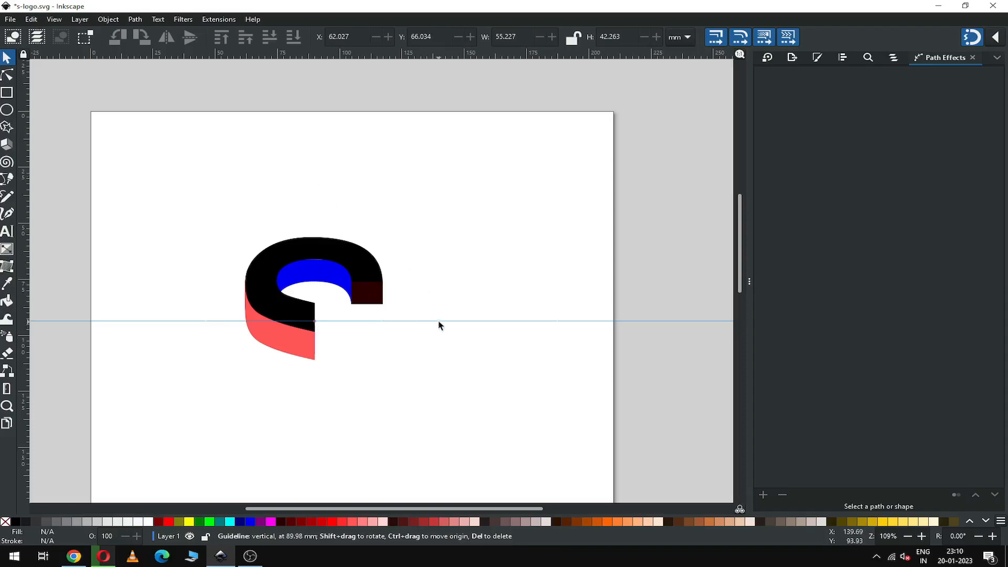
key("Delete")
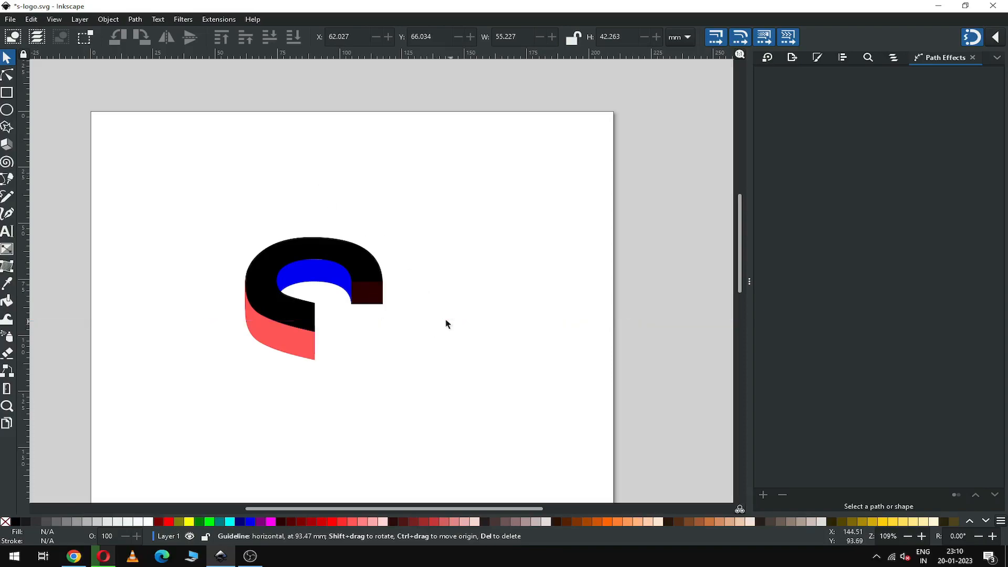
Step: Duplicate all four shapes of the half S and place the copy beside the original, clear on its right
left_click_drag(206, 196, 443, 405)
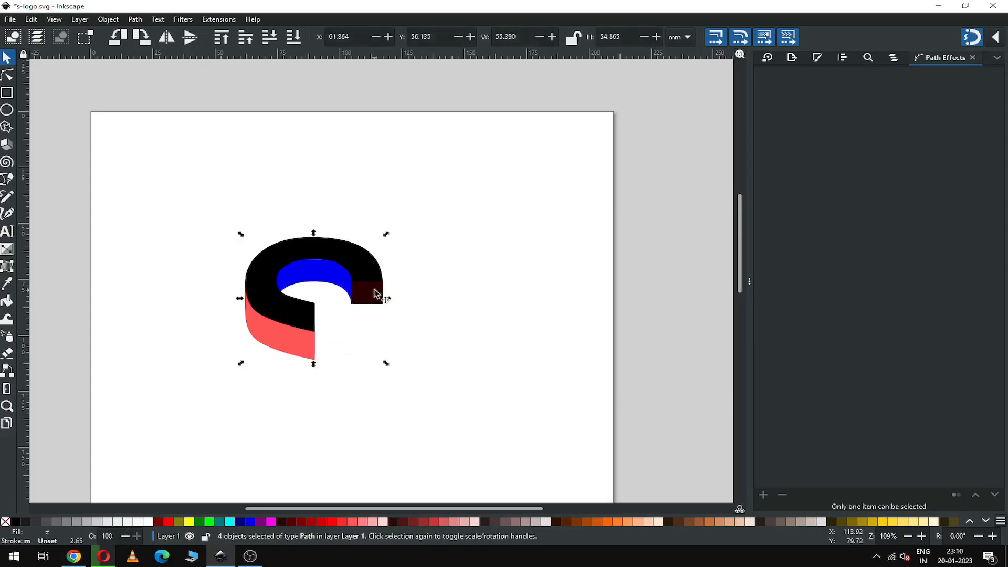
right_click(375, 293)
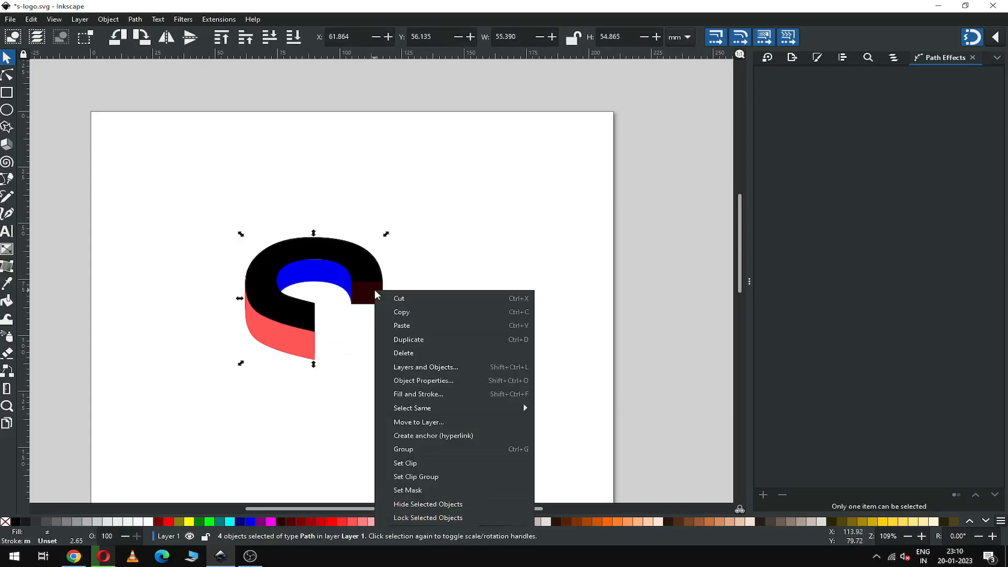
left_click(411, 342)
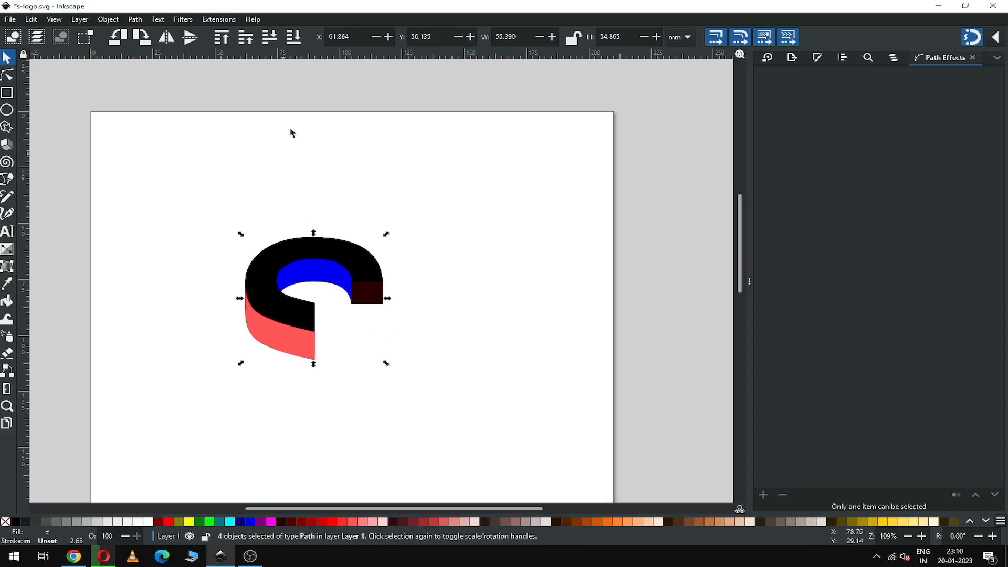
left_click_drag(317, 307, 490, 326)
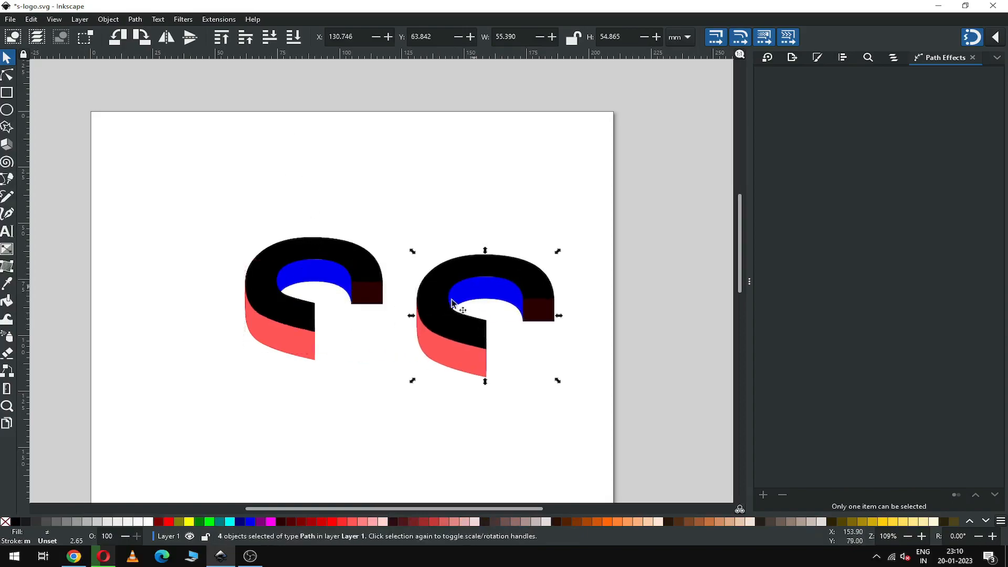
Step: Flip the copied half vertically and horizontally, and fit it beneath the original half to complete the S
left_click(188, 40)
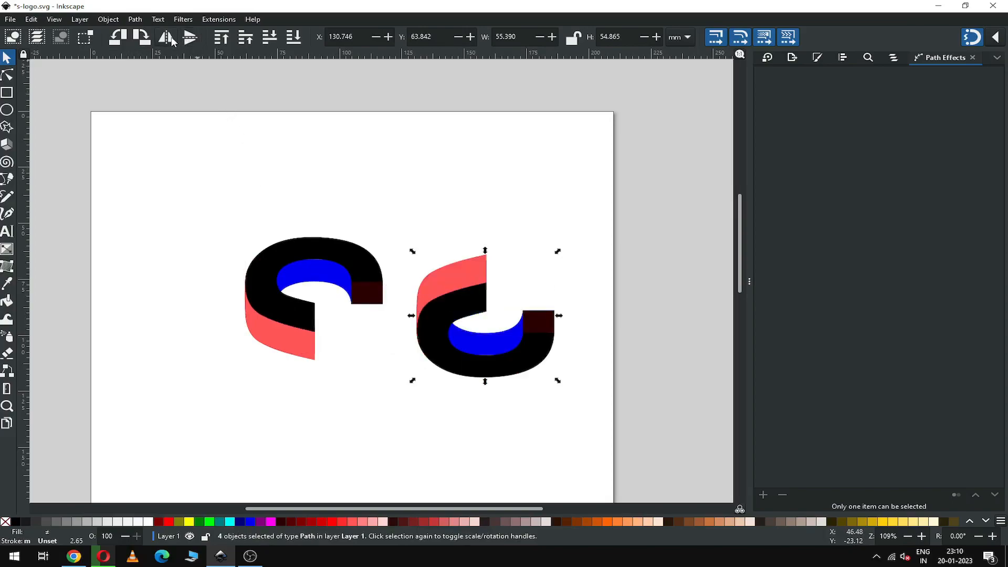
left_click(172, 38)
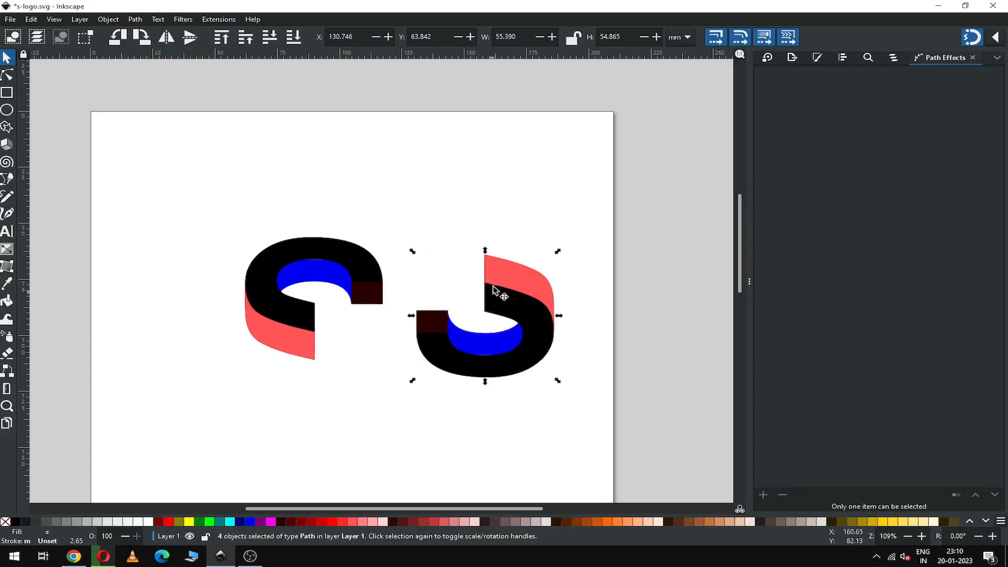
left_click(1000, 39)
left_click(1000, 41)
left_click_drag(462, 294, 332, 324)
Step: Duplicate the lower black half of the S and fill the copy with purple
key("z")
left_click_drag(208, 269, 420, 412)
key("s")
left_click(430, 326)
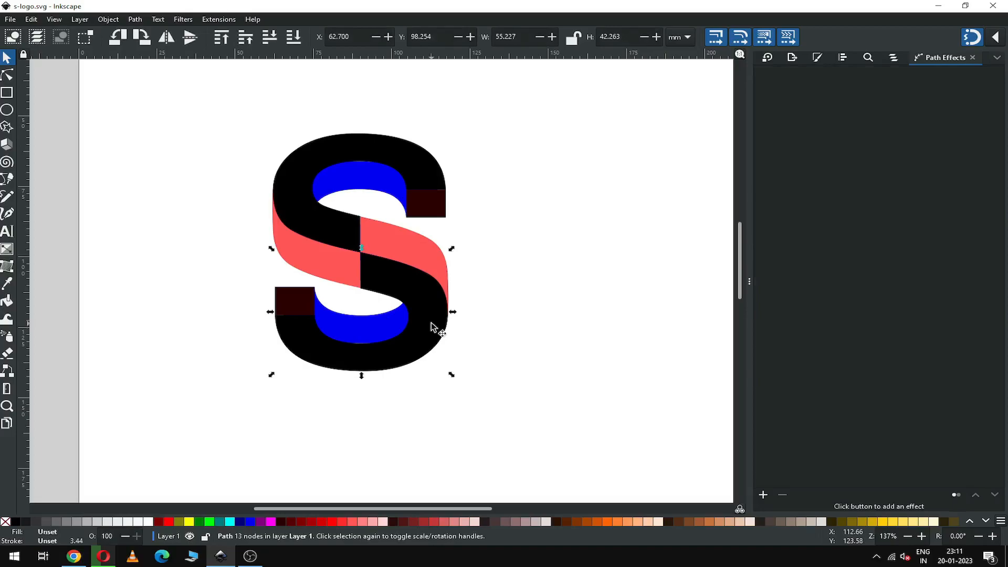
right_click(432, 327)
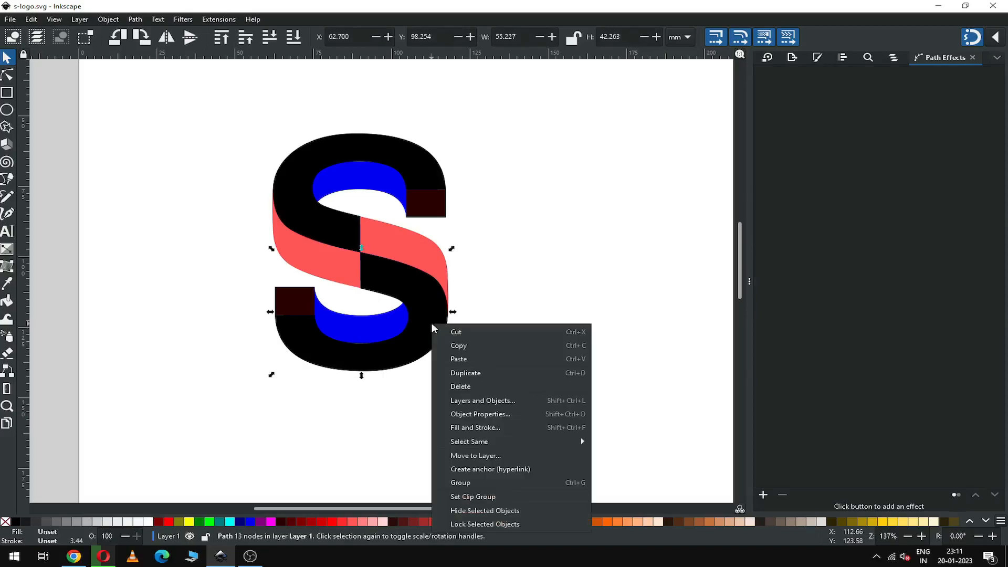
left_click(471, 373)
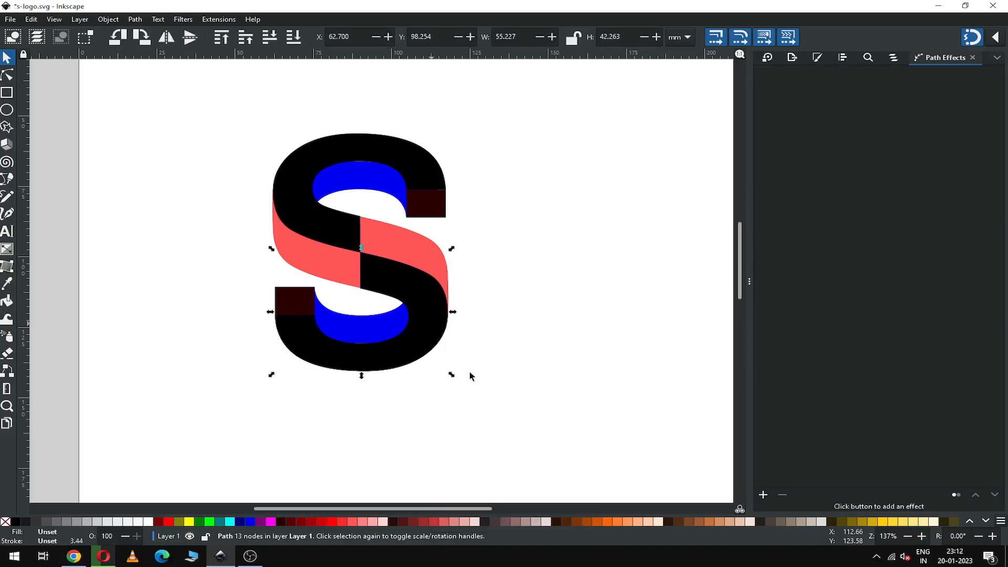
left_click(261, 522)
Step: Subtract the purple copy from the lower blue inner shape with a Difference operation
left_click(360, 325, "alt+shift")
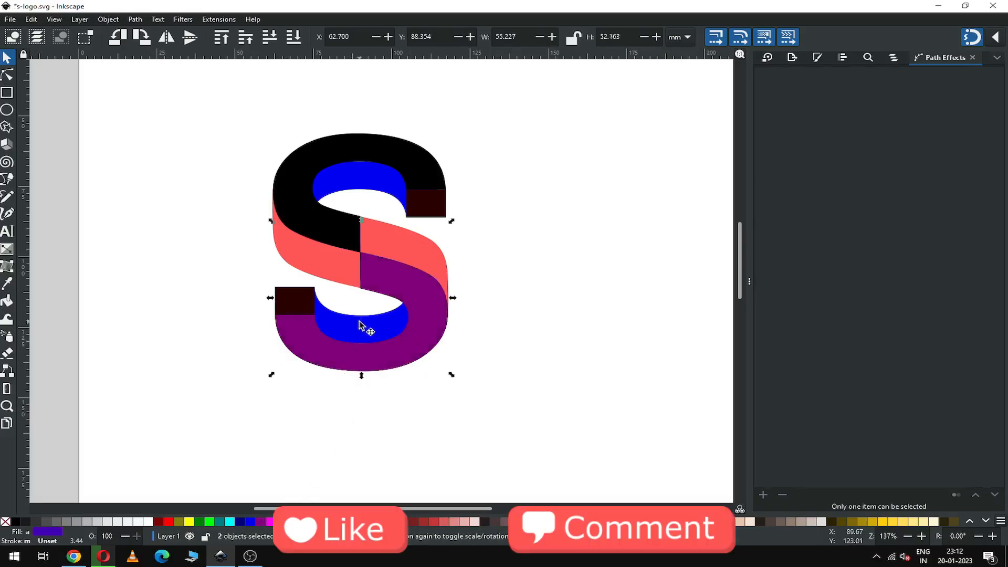
left_click(136, 20)
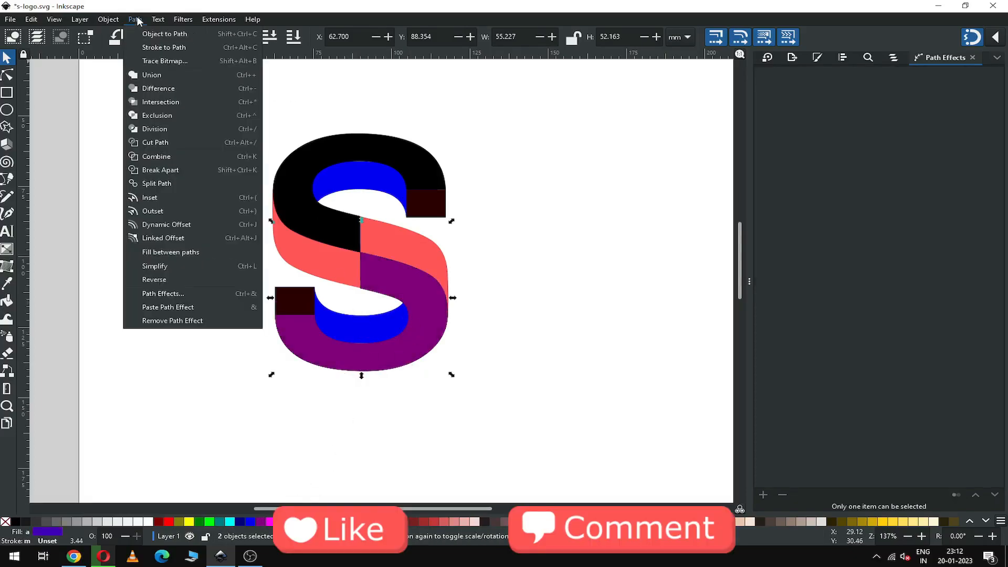
left_click(154, 88)
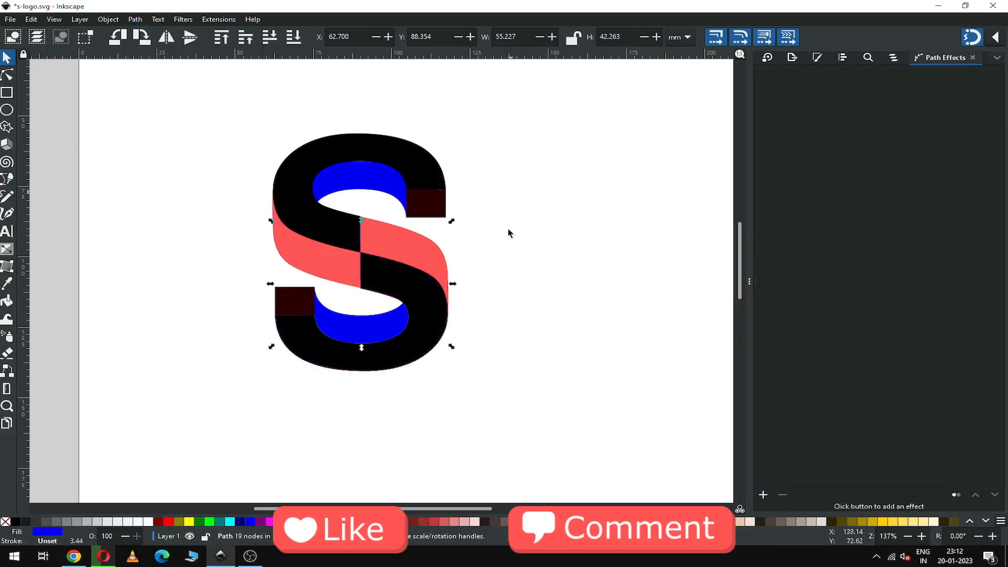
left_click(507, 229)
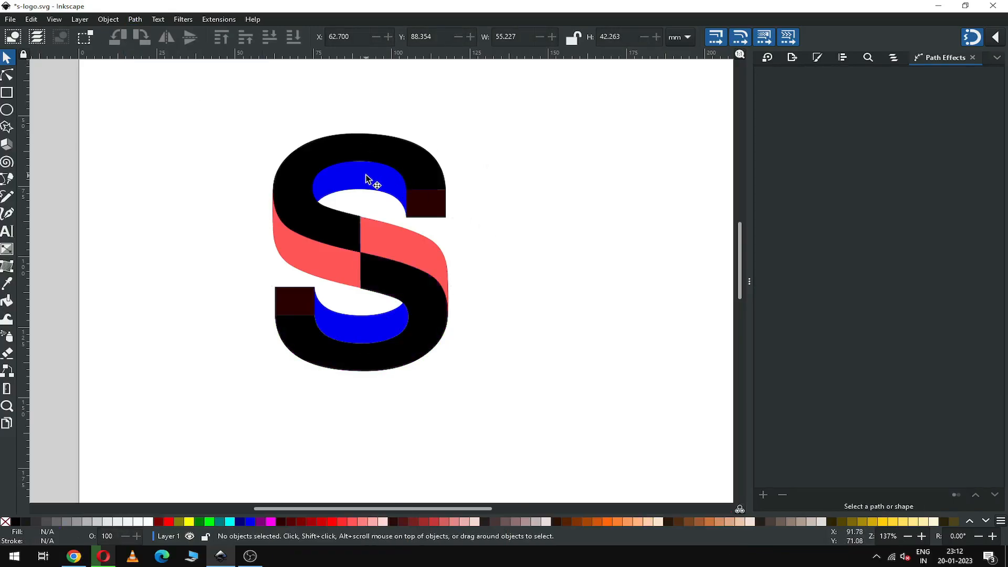
Step: Duplicate the upper black half, subtract the copy from the upper blue inner shape with Difference, and save the file
left_click(378, 153)
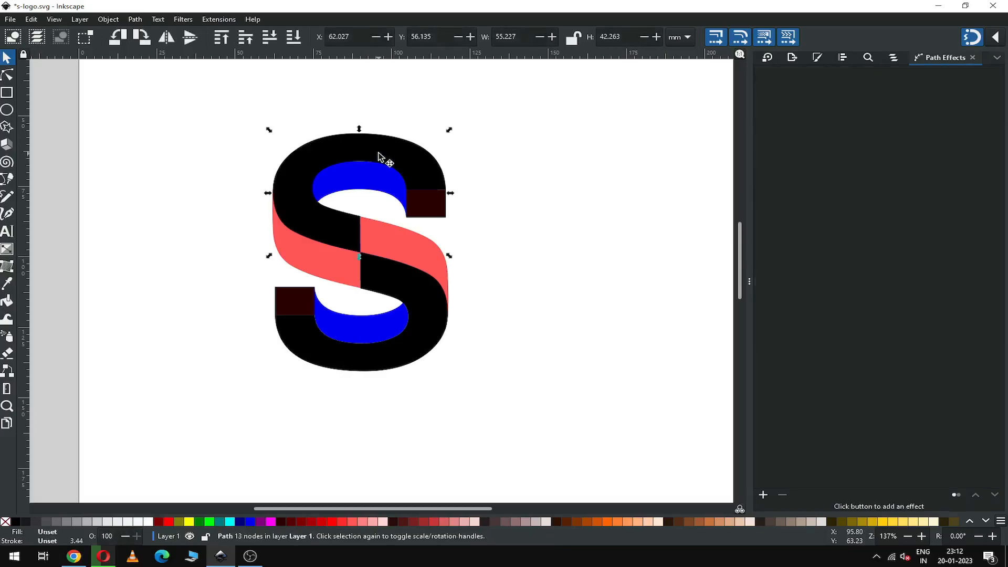
right_click(379, 154)
left_click(413, 201)
left_click(370, 184, "shift")
left_click(135, 19)
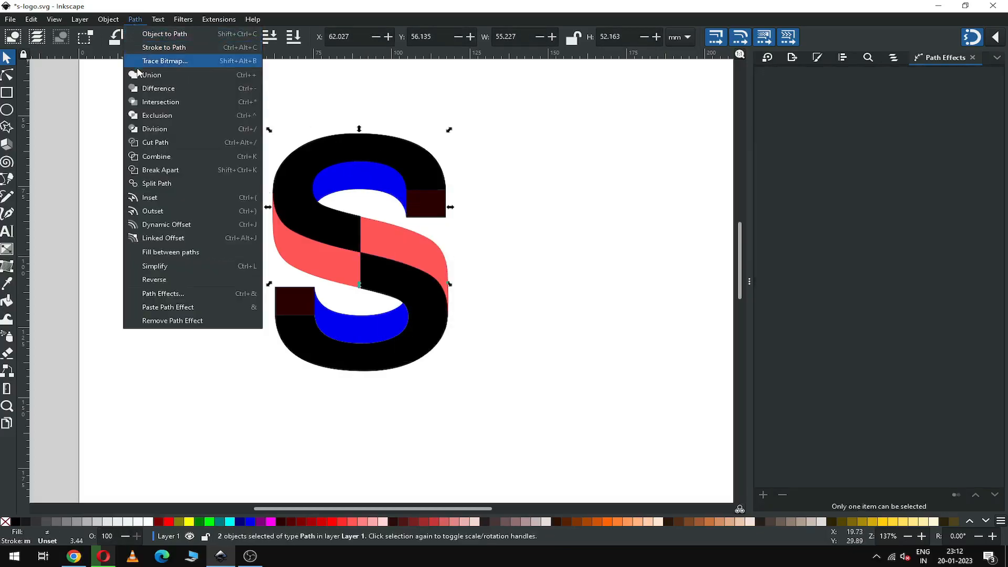
left_click(151, 87)
left_click(518, 164)
key("ctrl+s")
key("ctrl+s")
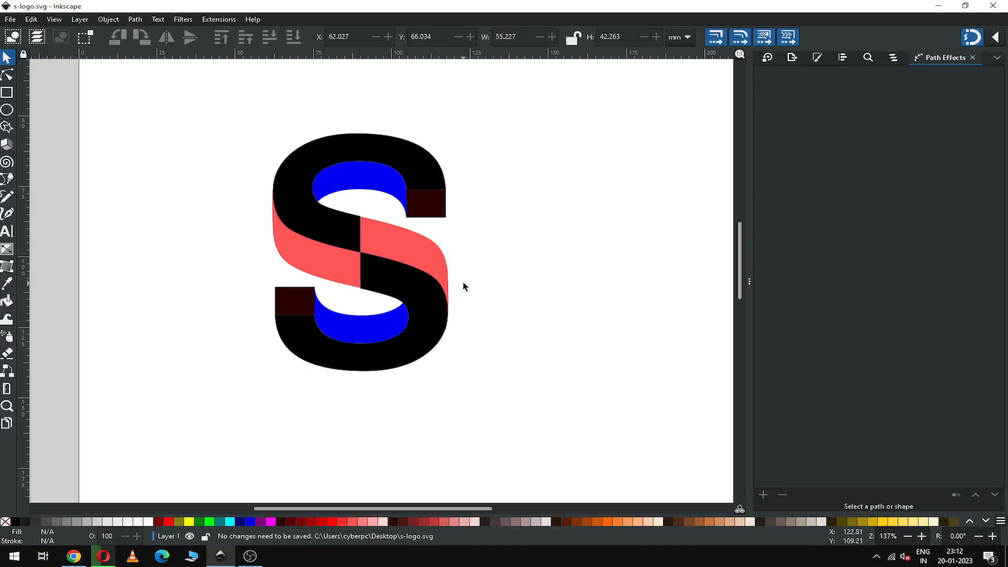
Step: Duplicate the upper black half and subtract the copy from the left red side with Difference
left_click(298, 209)
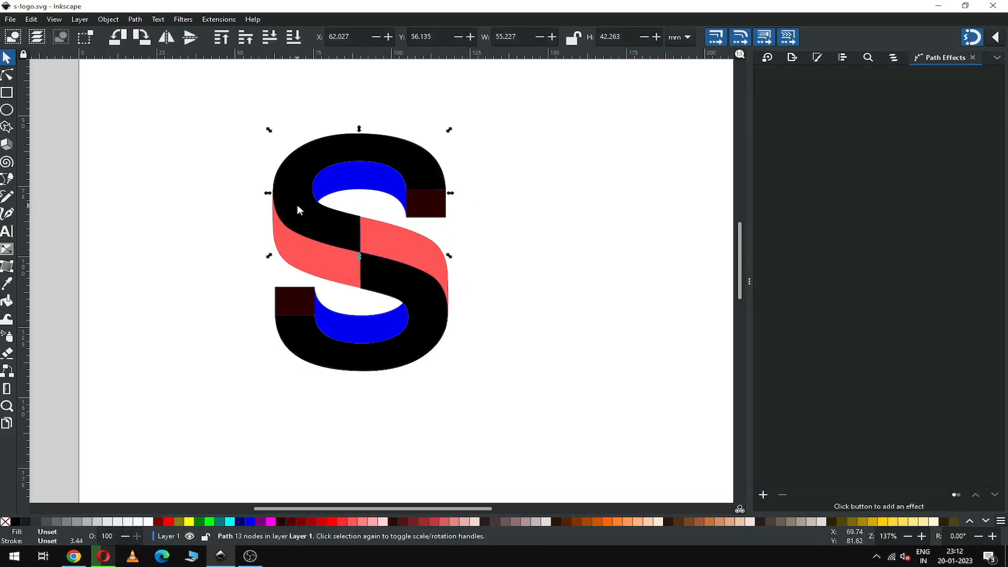
right_click(297, 206)
left_click(331, 256)
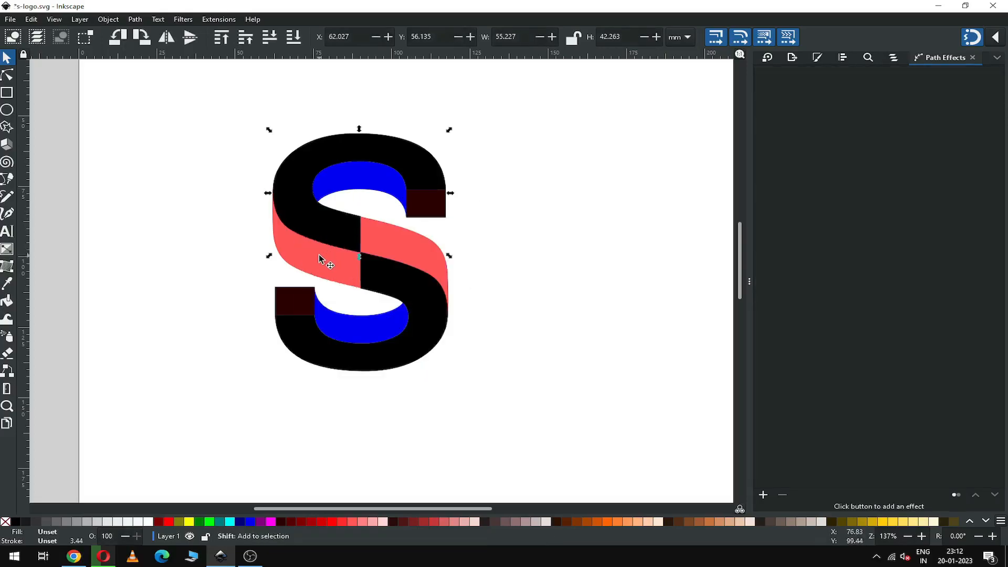
left_click(302, 262, "shift")
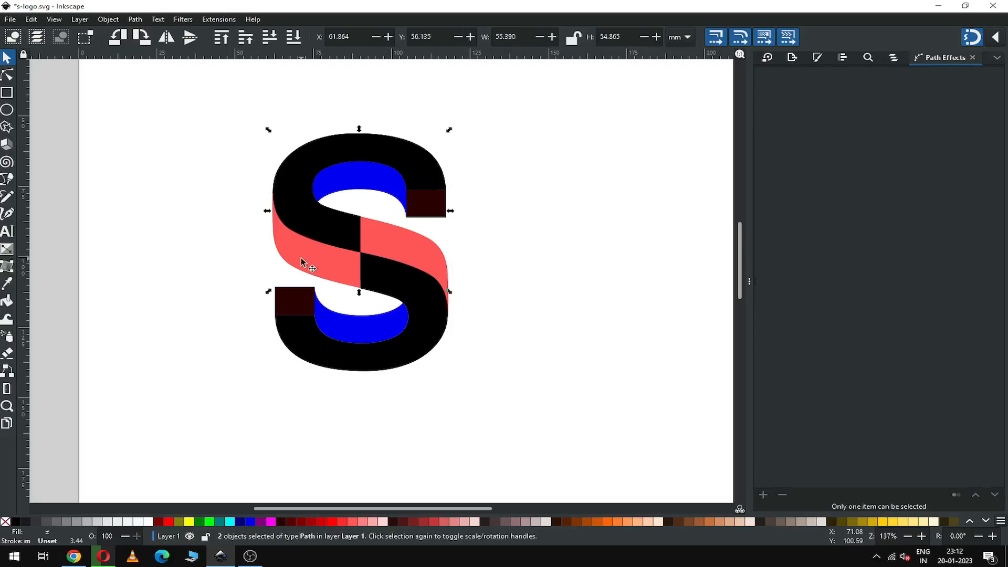
left_click(135, 20)
left_click(161, 104)
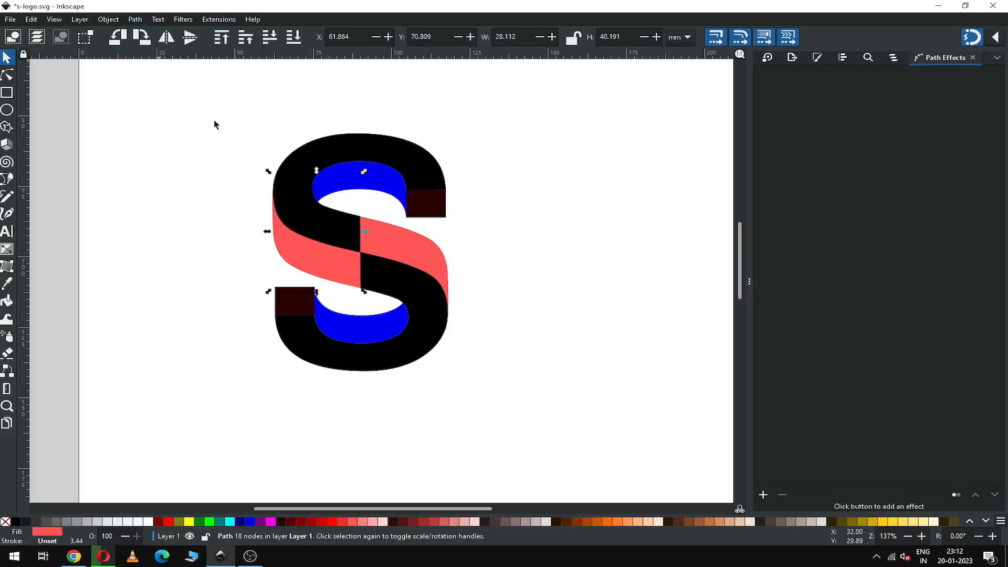
left_click(509, 220)
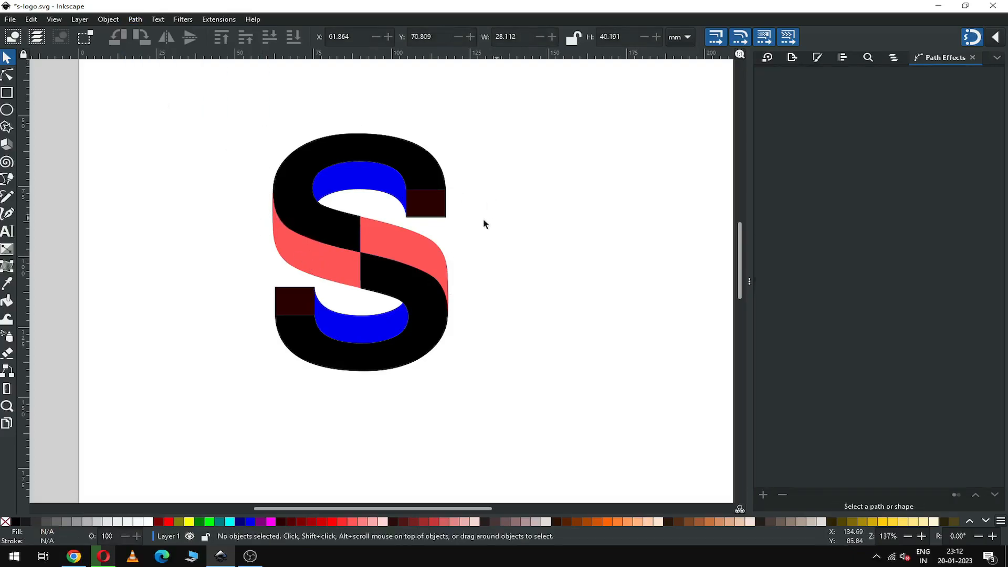
Step: Duplicate the lower black half, subtract the copy from the right red side with Difference, and save the file
left_click(423, 331)
right_click(423, 332)
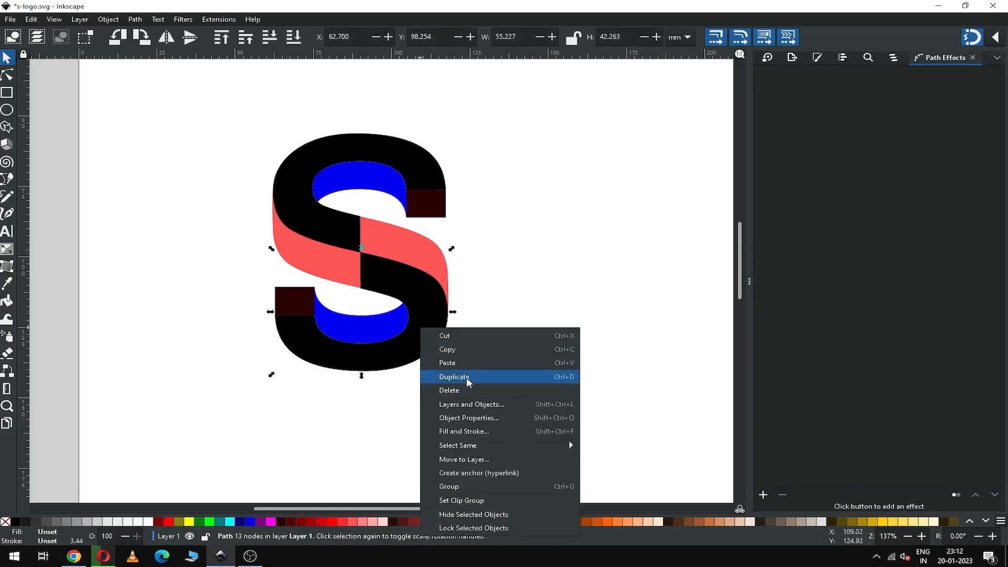
left_click(496, 378)
left_click(430, 261, "shift")
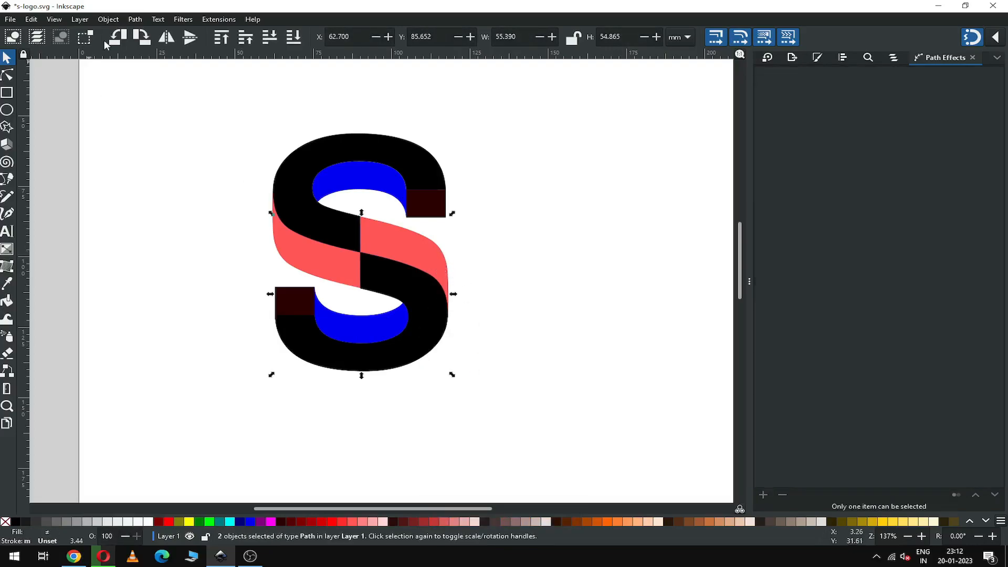
left_click(136, 20)
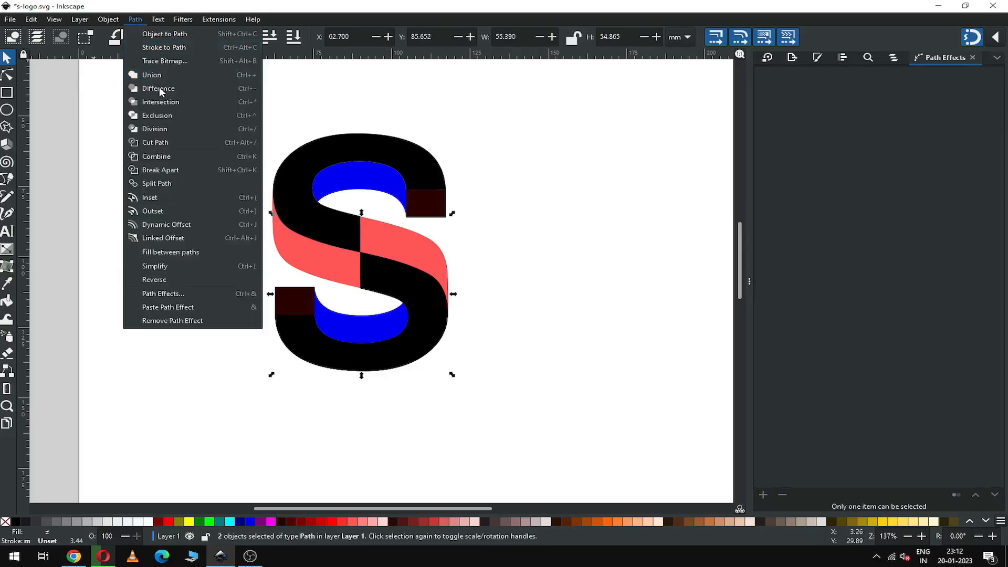
left_click(159, 87)
left_click(543, 225)
key("ctrl+s")
key("ctrl+s")
Step: Unite the right red side with the upper black half into one black path
left_click(405, 247)
left_click(318, 226, "shift")
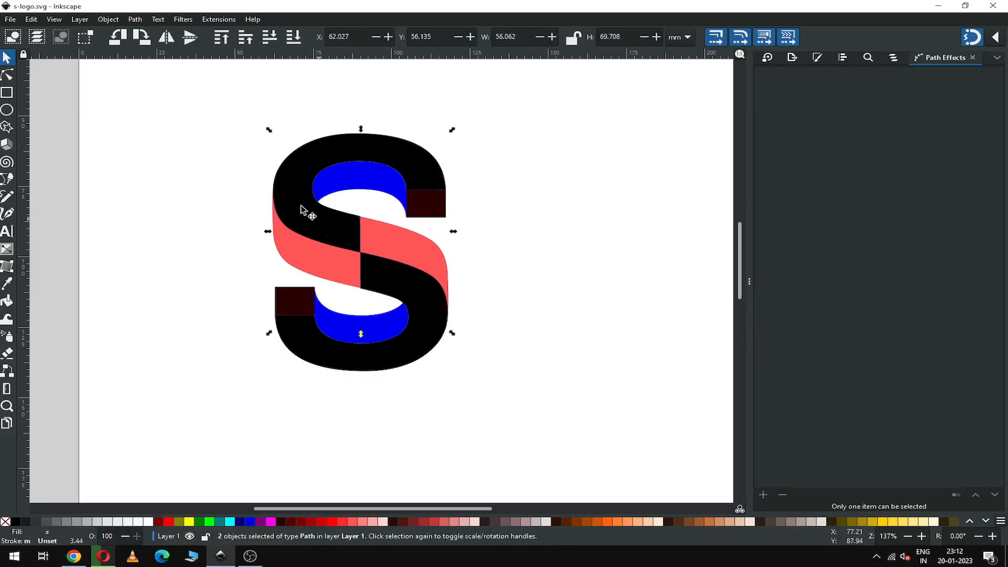
left_click(135, 19)
left_click(149, 74)
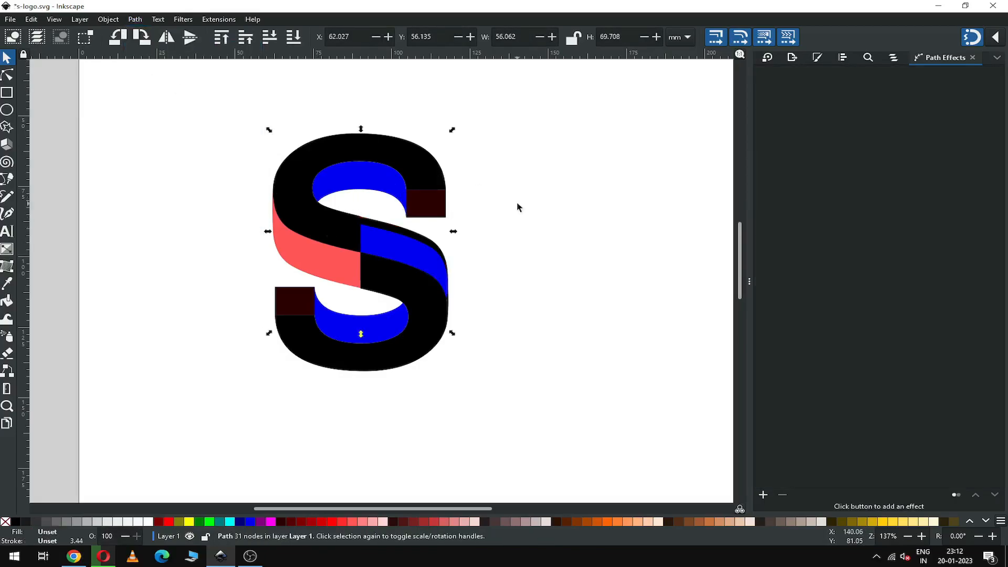
left_click(516, 201)
Step: Break apart the lower blue shape and delete its piece covering the right side of the S's middle band
left_click(405, 252)
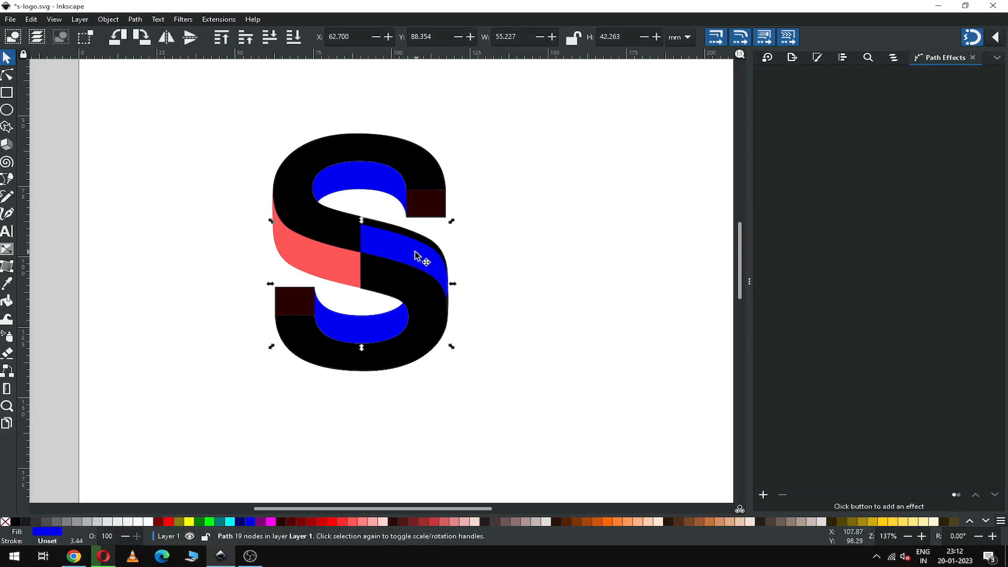
left_click(134, 20)
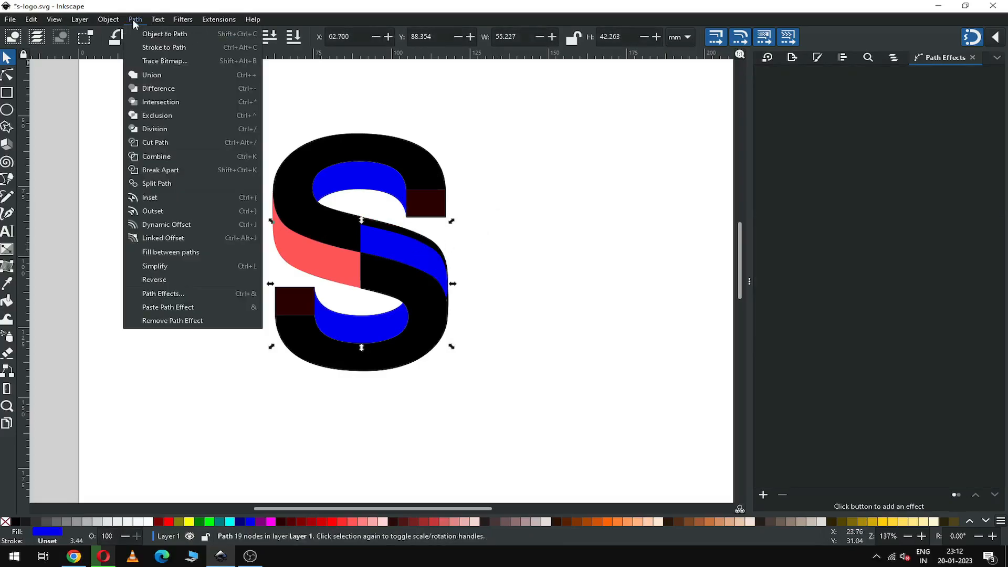
left_click(160, 170)
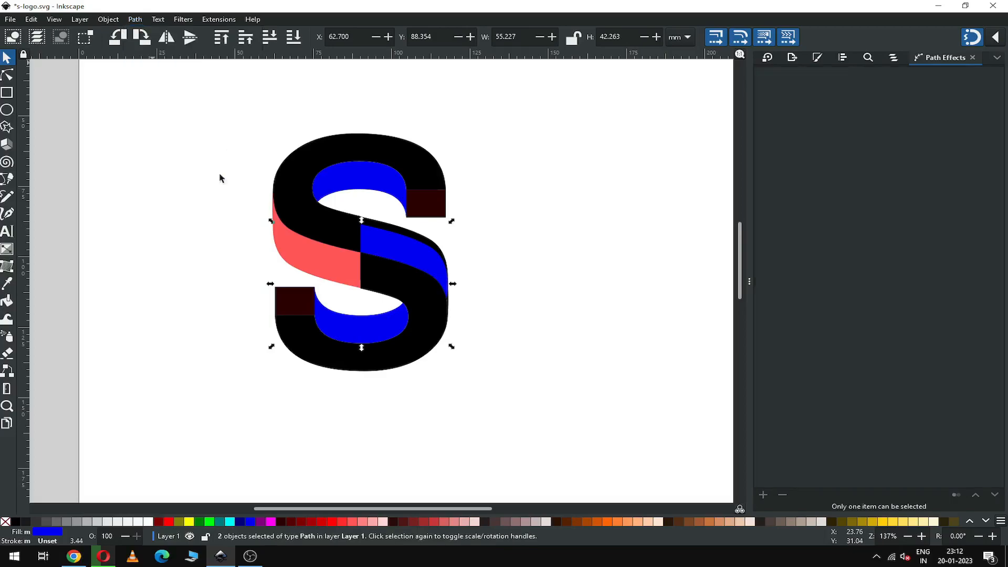
left_click(532, 218)
left_click(425, 266)
left_click_drag(426, 266, 583, 264)
key("Delete")
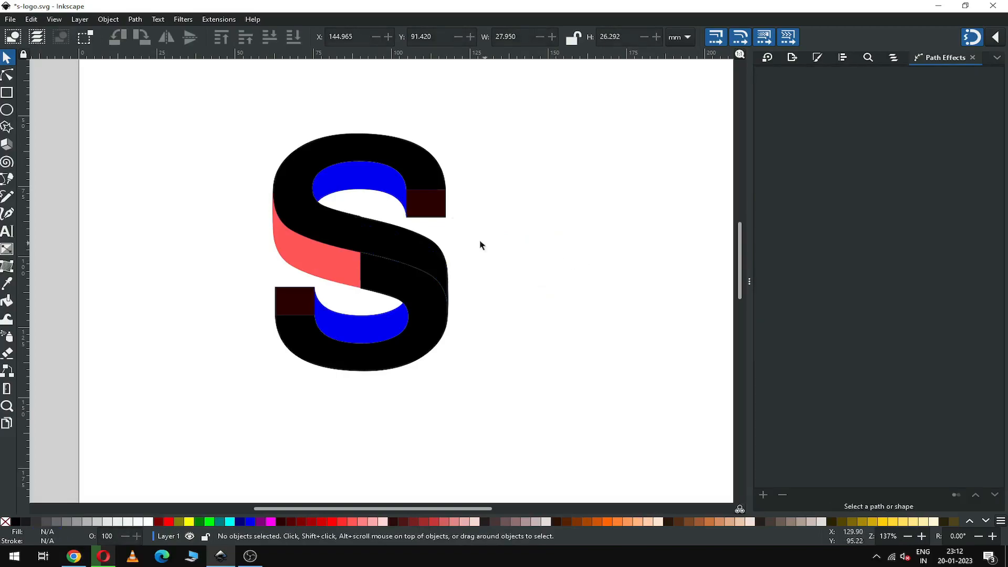
Step: Unite the left red side with the lower black half into one red path
left_click(333, 268)
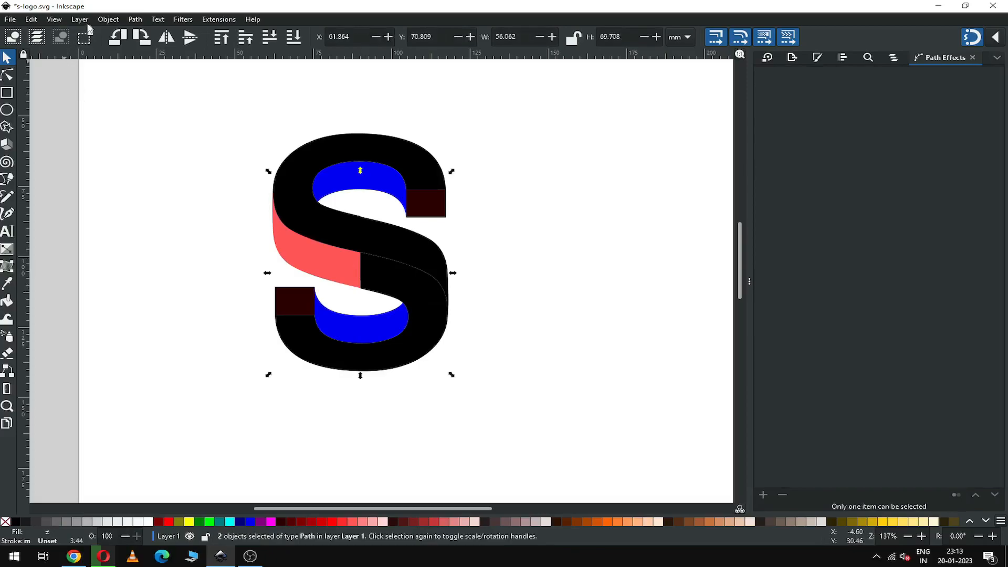
left_click(135, 20)
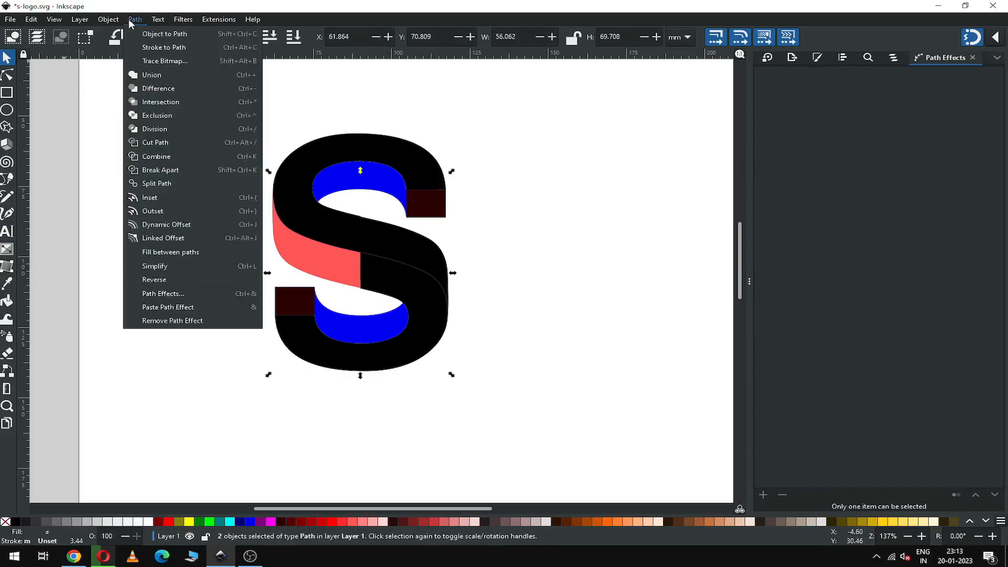
left_click(150, 75)
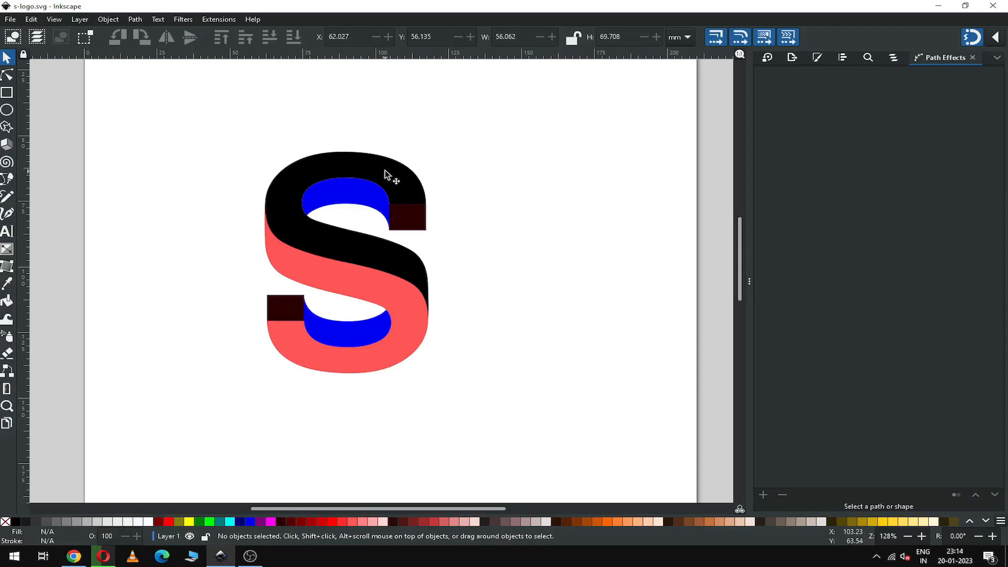
Step: Give the upper black S shape a linear gradient fill running vertically from the middle band up to its top centre
left_click(387, 176)
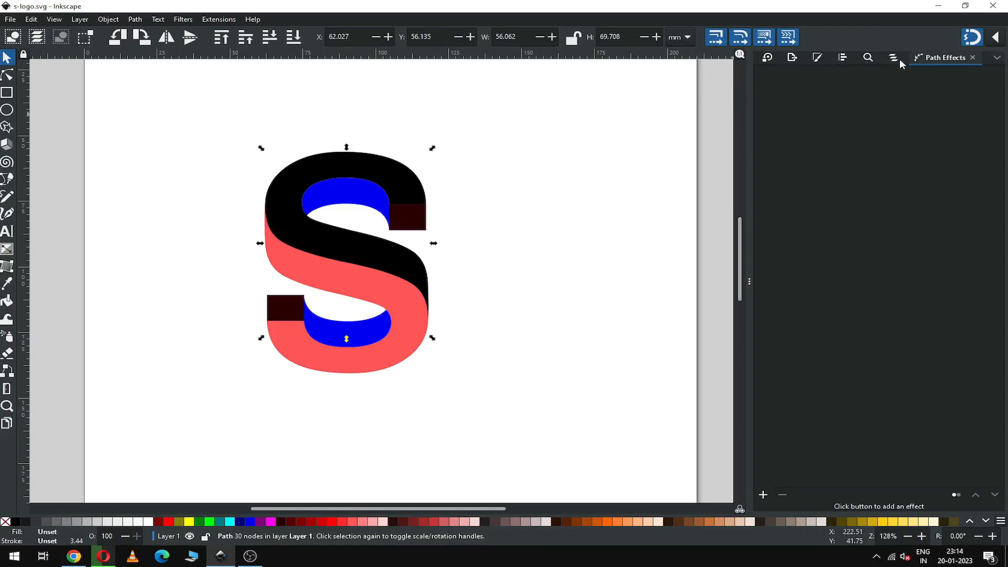
left_click(819, 57)
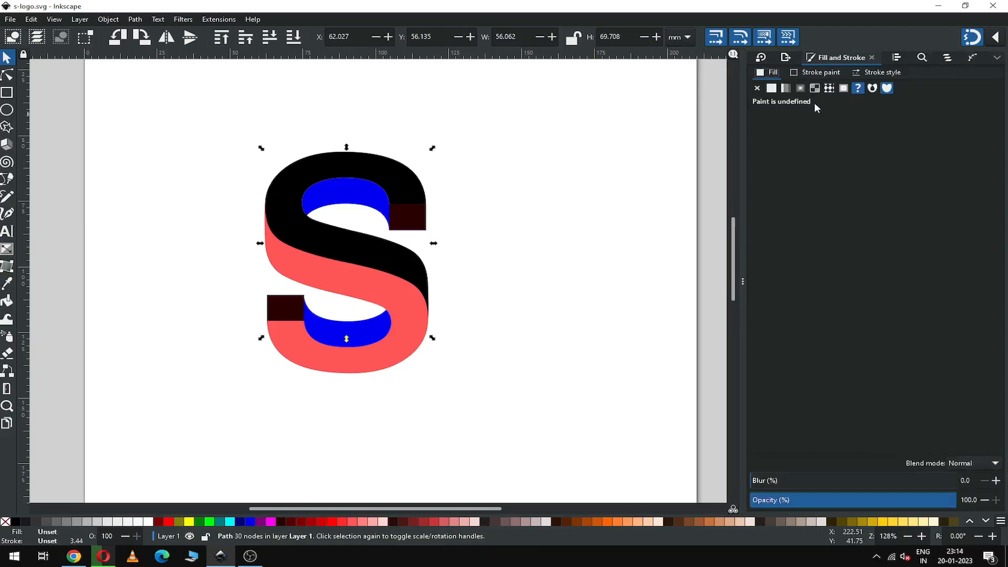
left_click(786, 88)
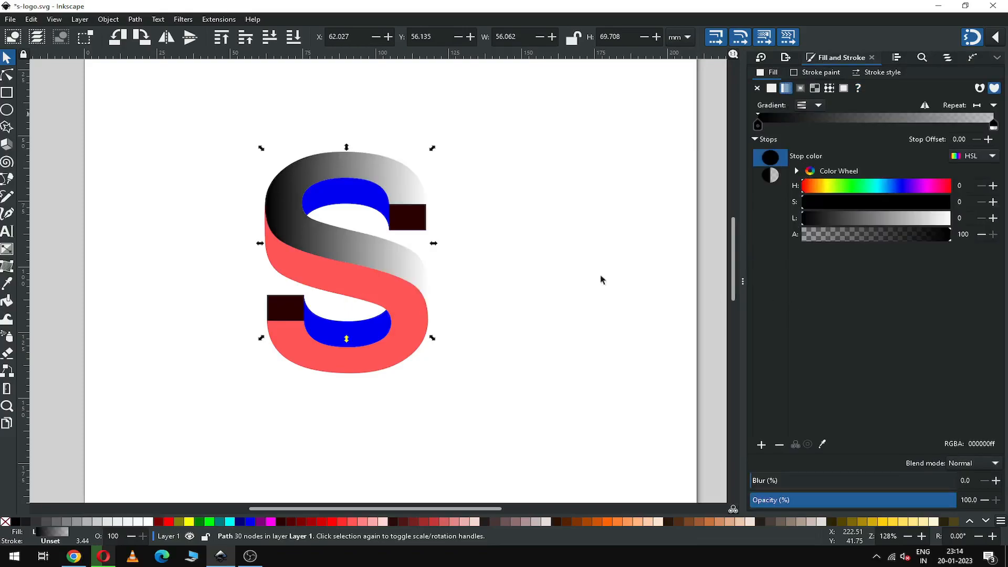
left_click(8, 249)
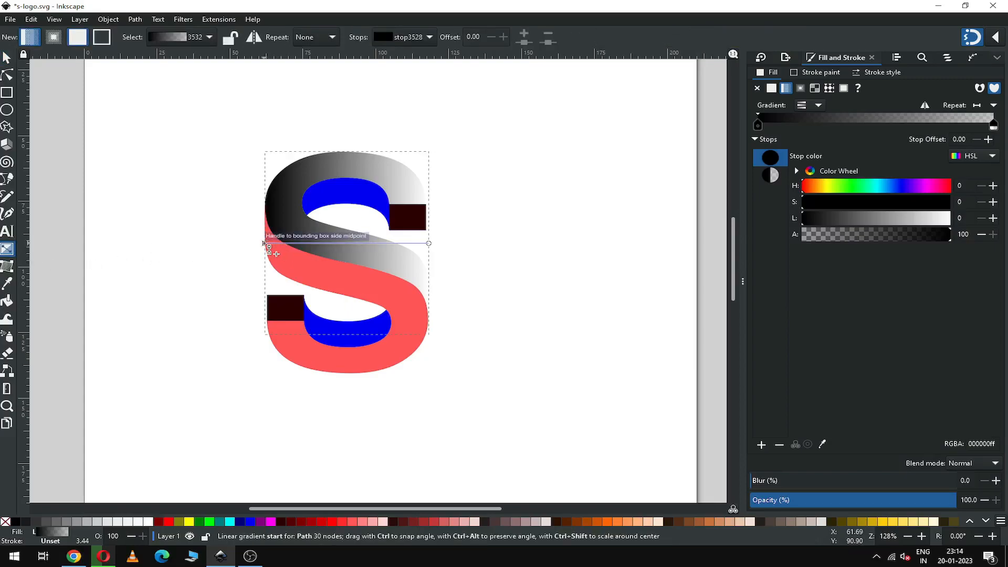
left_click_drag(268, 247, 347, 275)
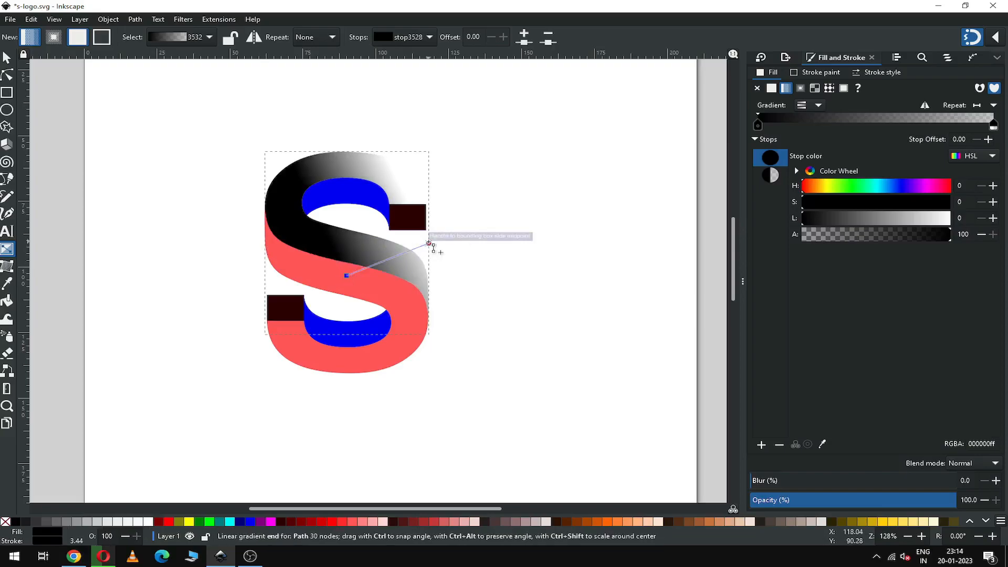
left_click_drag(429, 242, 357, 150)
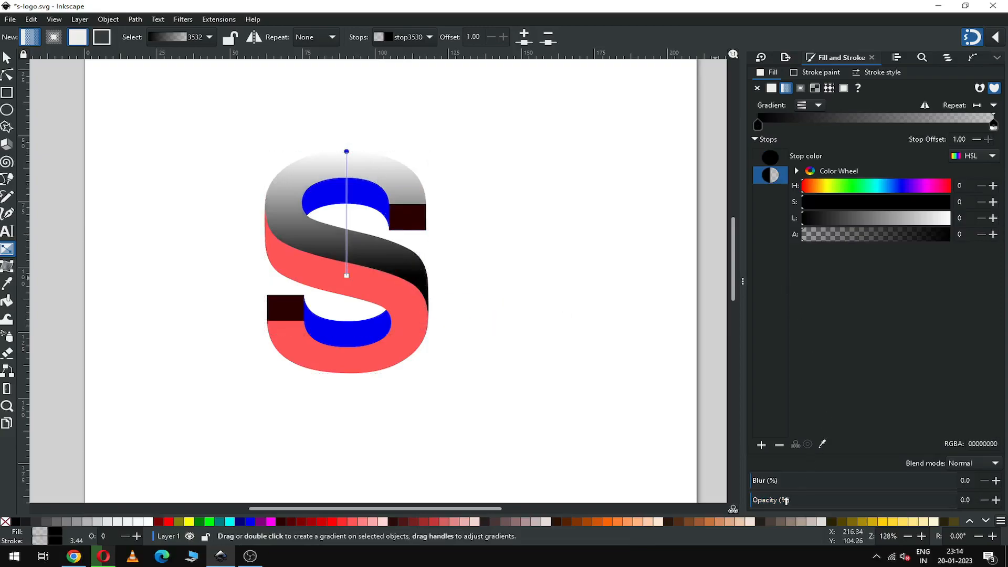
Step: Set the gradient's upper end stop to 100% opacity and colour it light blue, 80b3ff
left_click_drag(774, 501, 1005, 500)
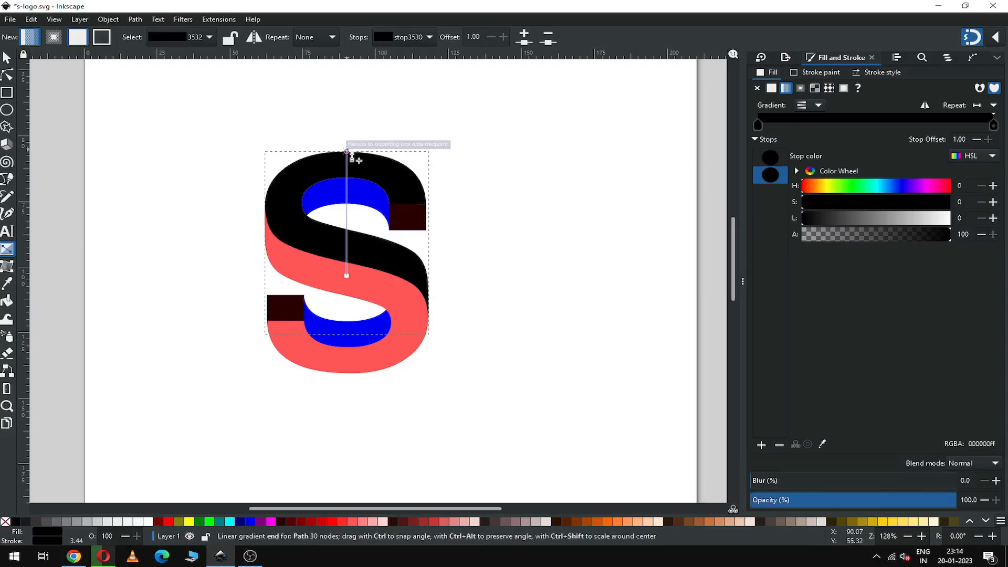
left_click(987, 522)
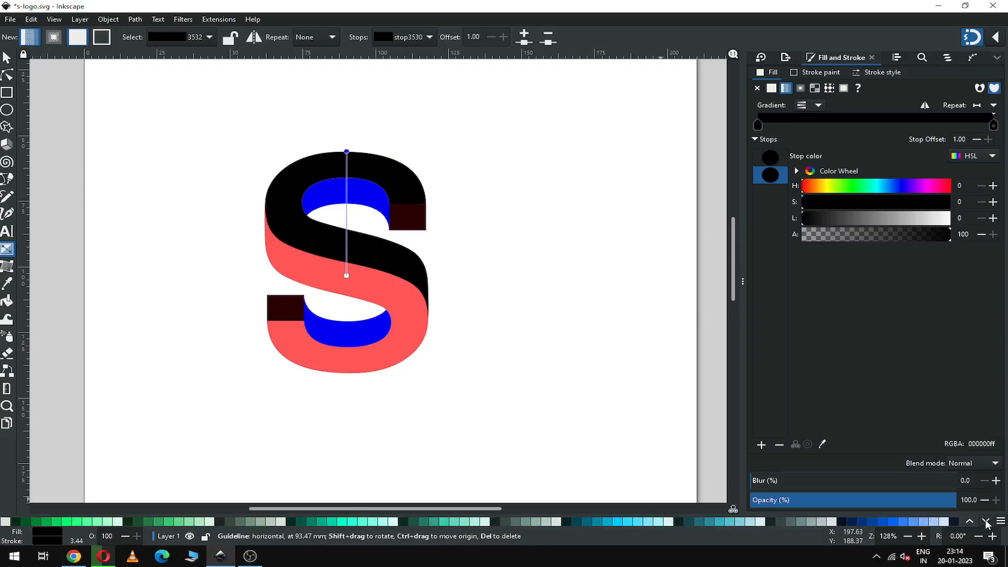
left_click(987, 522)
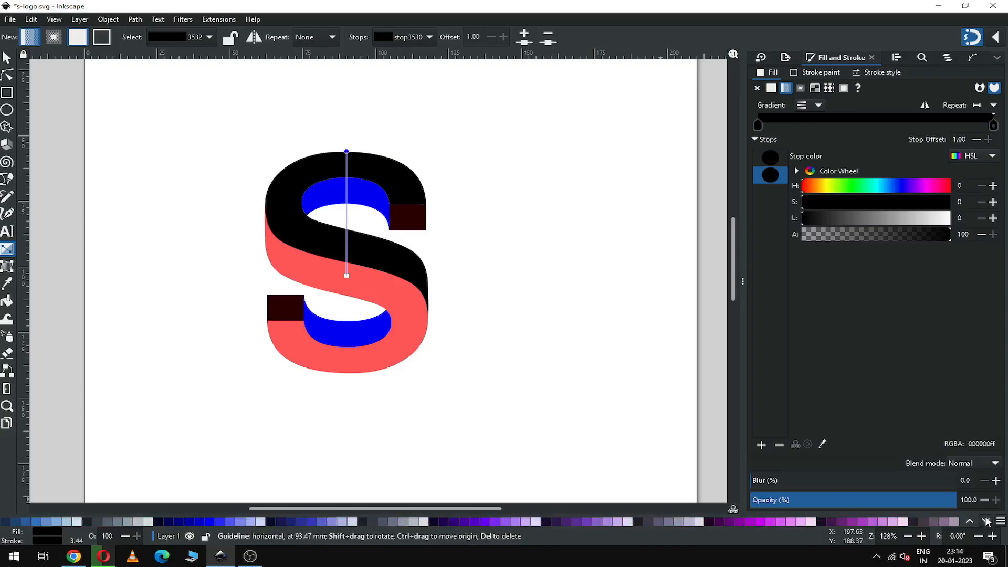
left_click(971, 523)
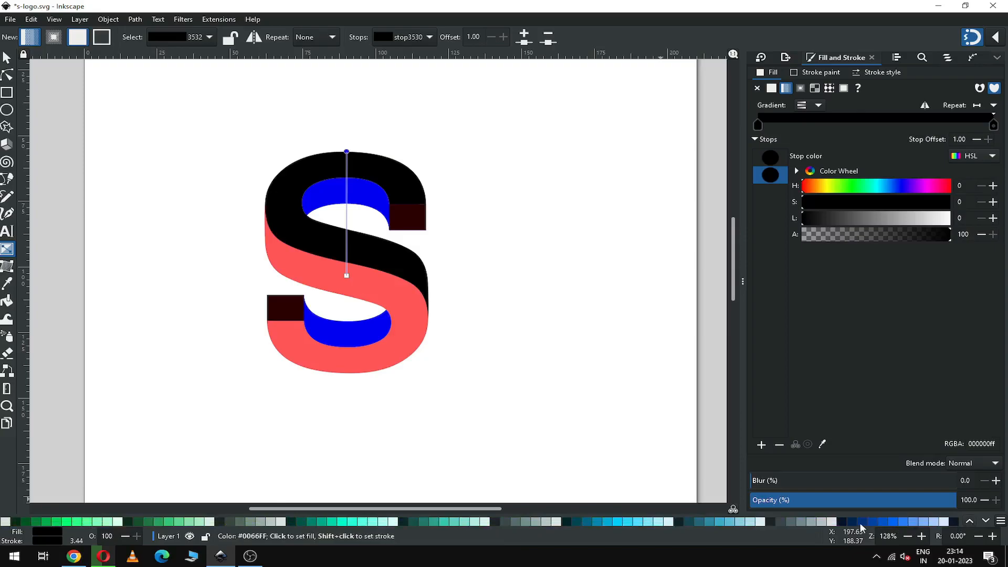
left_click(928, 522)
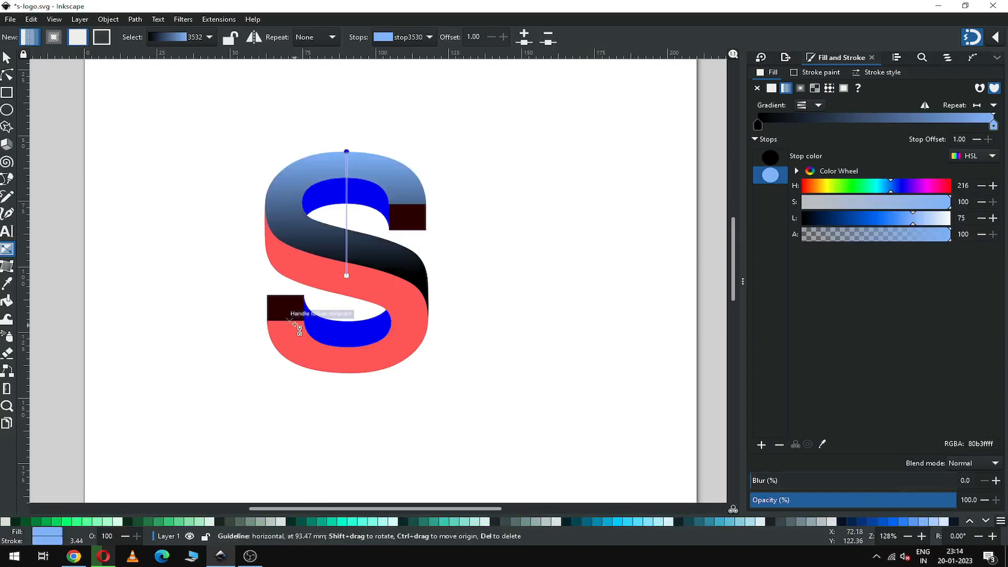
Step: Recolour the upper S shape's gradient, with its lower stop dark blue, 0044aa, and its upper stop pale blue, aaccff
left_click(347, 274)
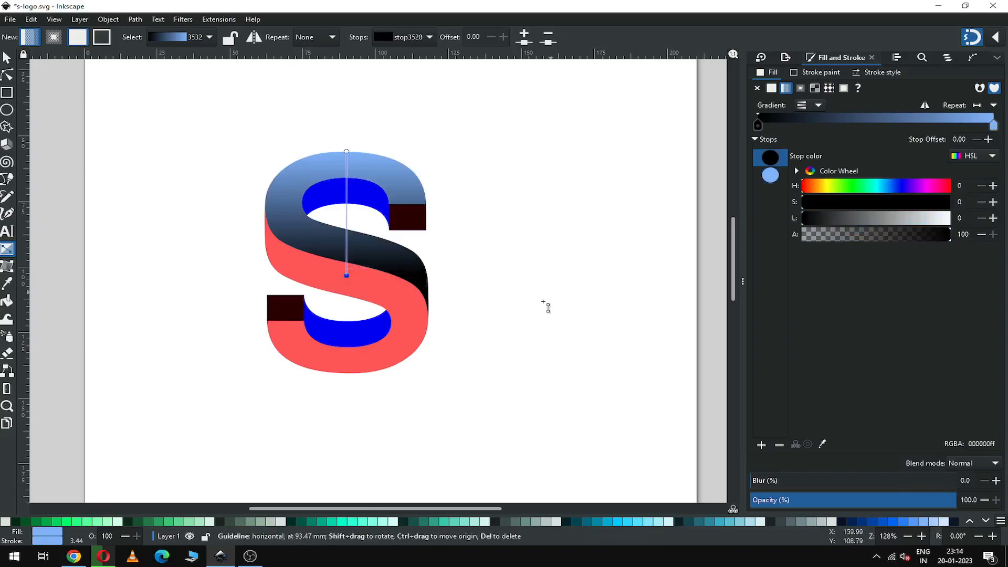
left_click(883, 521)
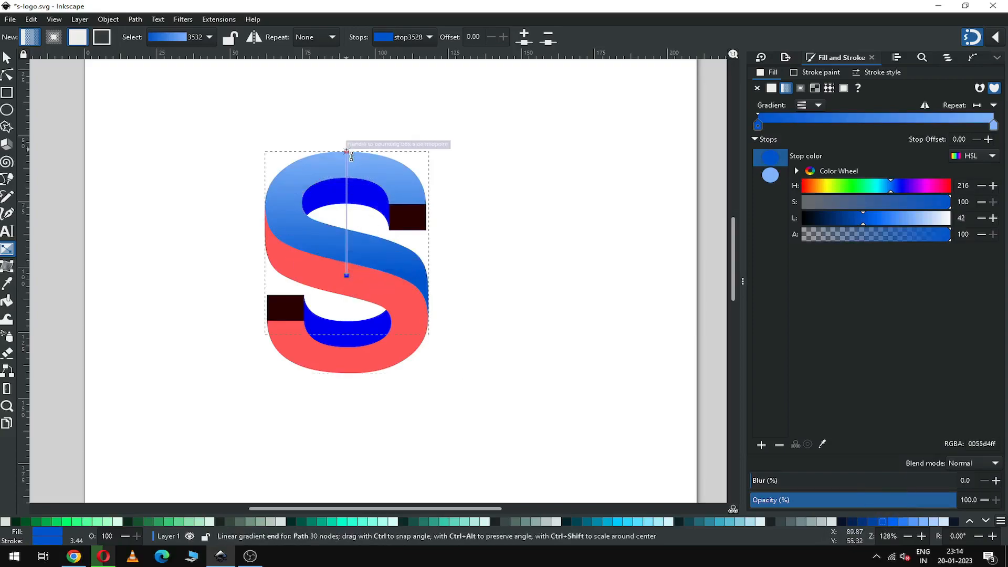
left_click(346, 152)
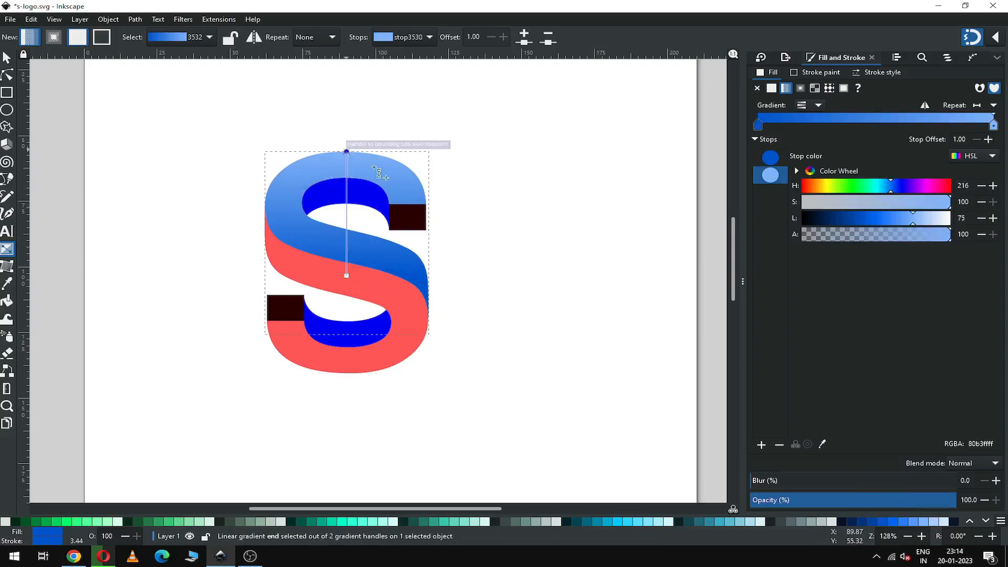
left_click(936, 524)
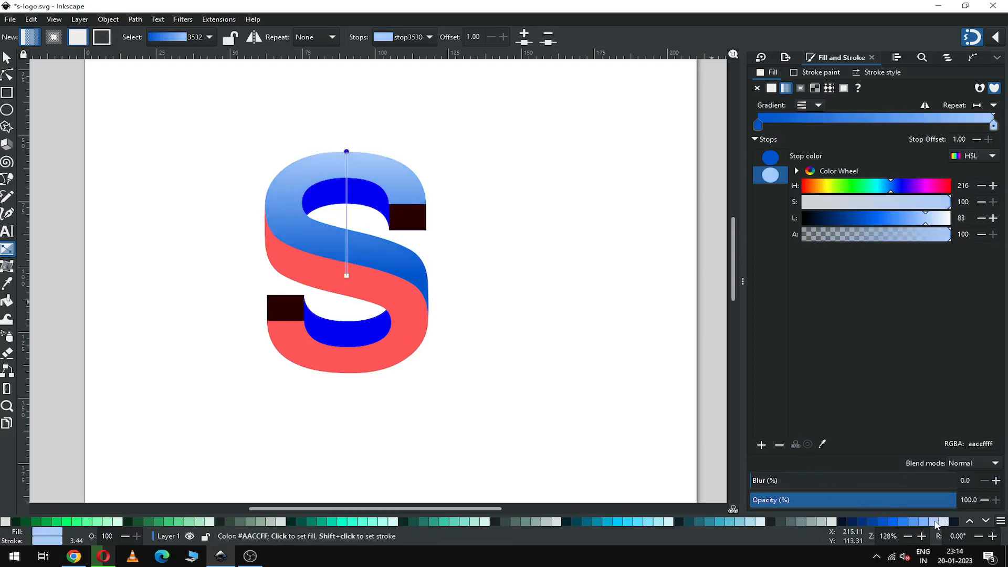
left_click(347, 276)
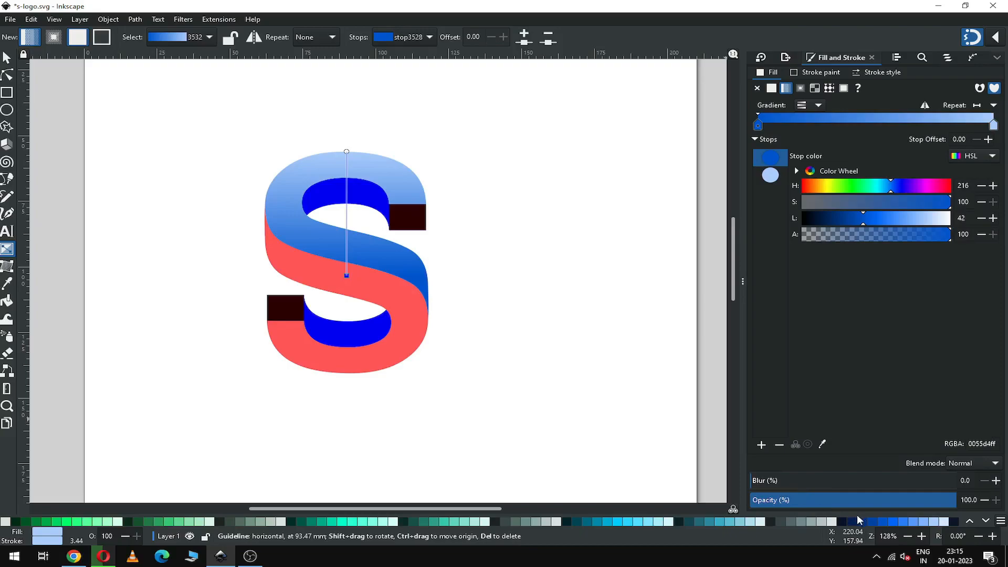
left_click(873, 523)
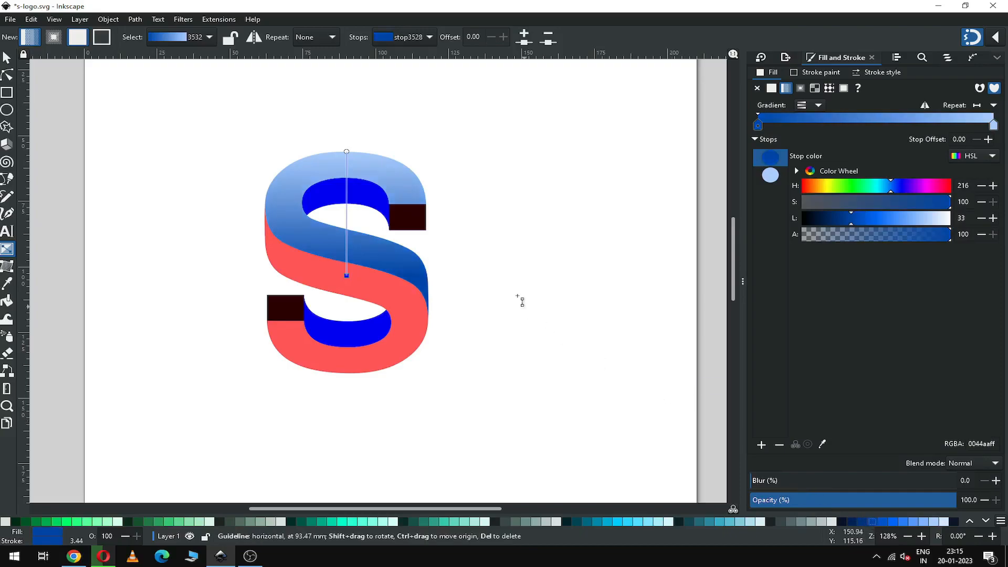
Step: Tilt the upper shape's gradient diagonally, from the top edge left of centre to the middle band right of centre, and deselect it
left_click_drag(346, 276, 346, 262)
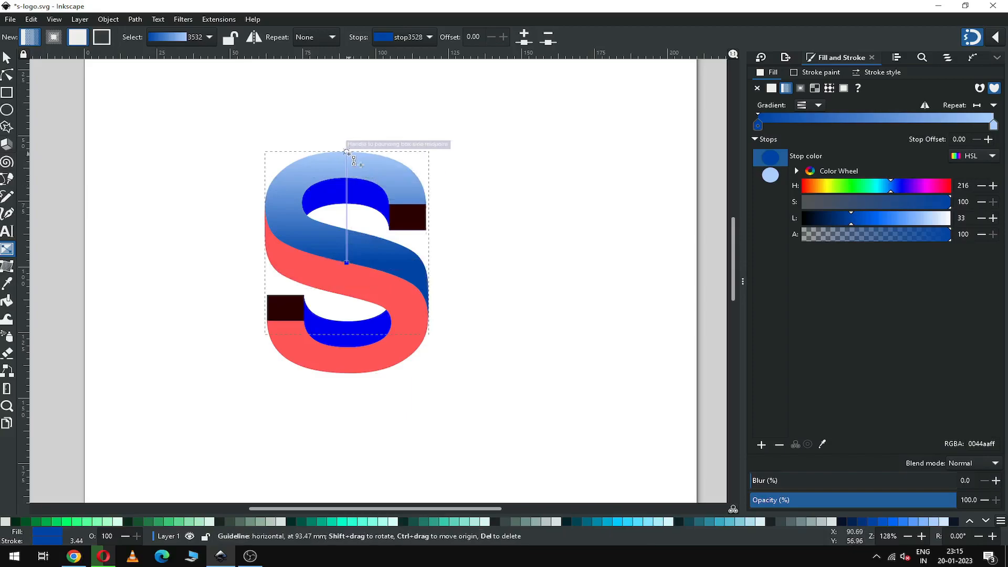
left_click_drag(347, 153, 315, 152)
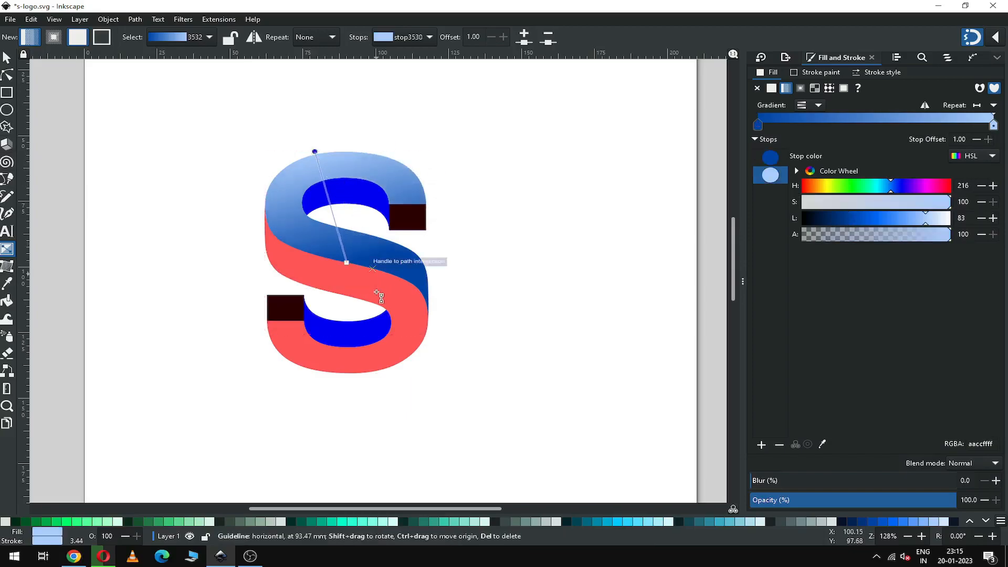
left_click_drag(347, 262, 373, 289)
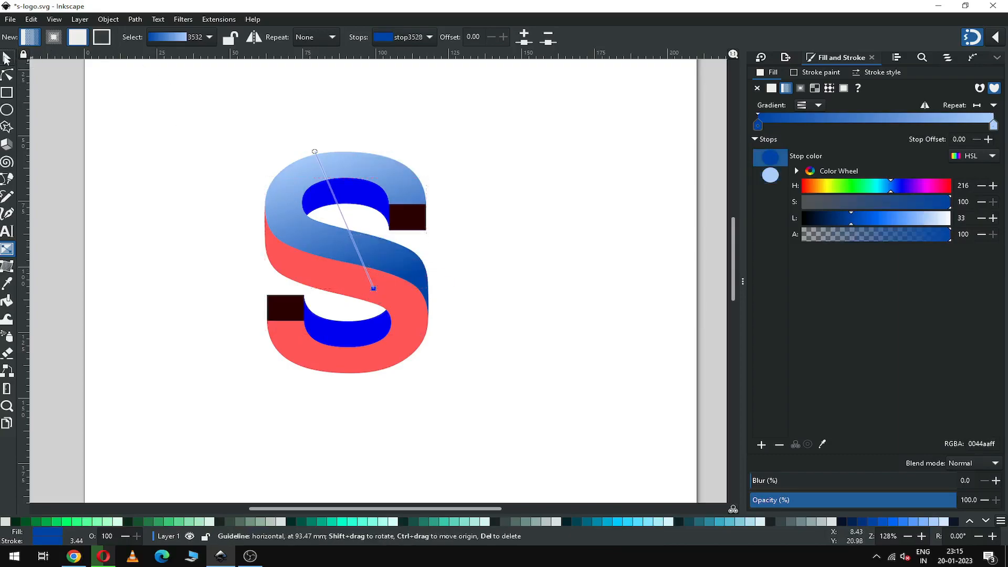
left_click(7, 57)
left_click(491, 250)
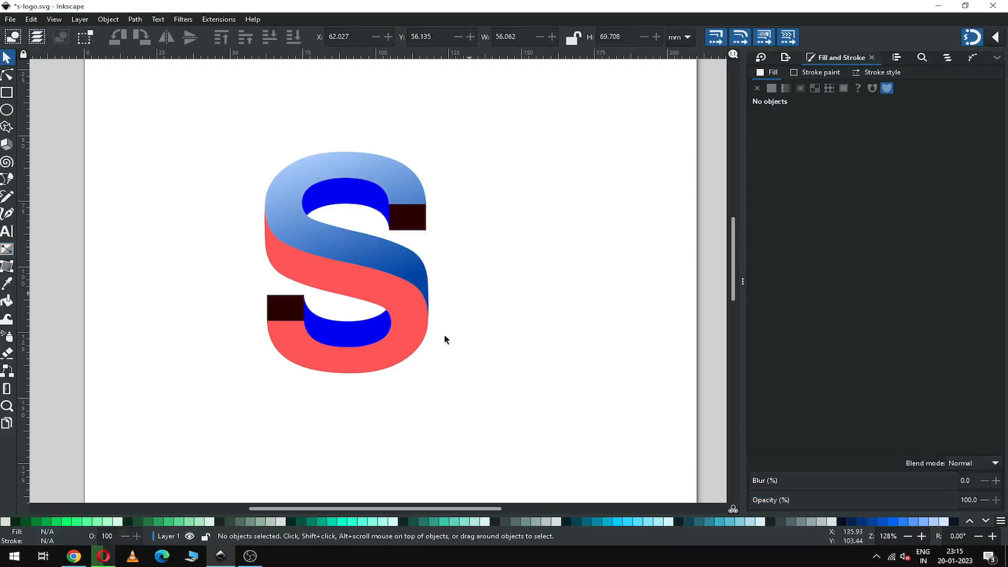
Step: Fill the red lower S shape with the existing blue linear gradient 3532 and save the document
left_click(408, 336)
left_click(786, 88)
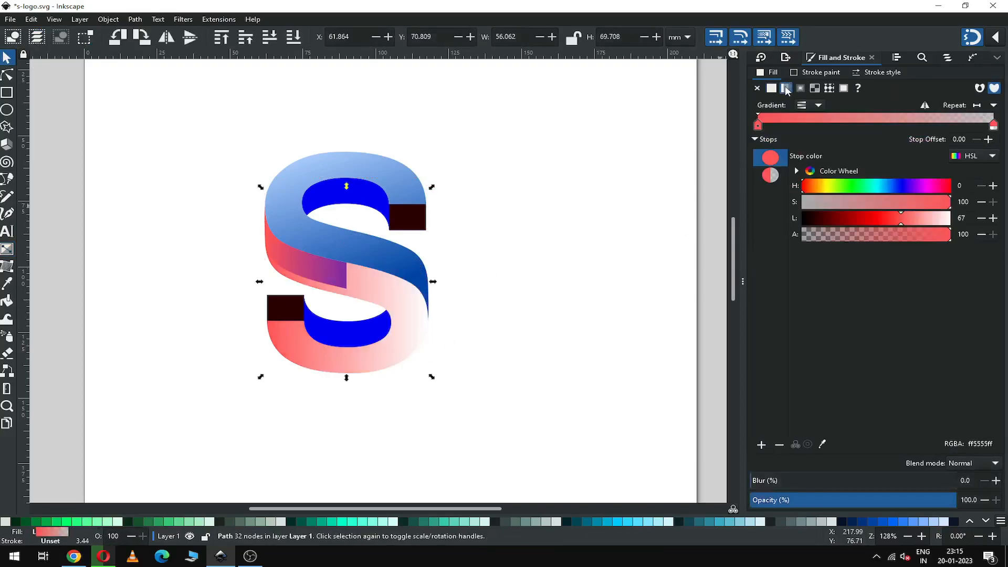
left_click(809, 105)
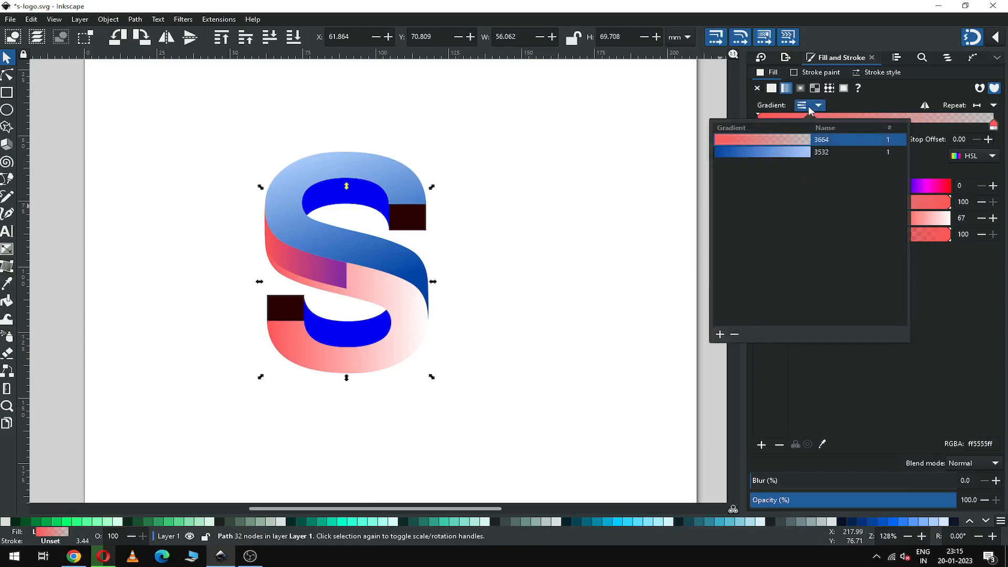
left_click(792, 153)
left_click(560, 284)
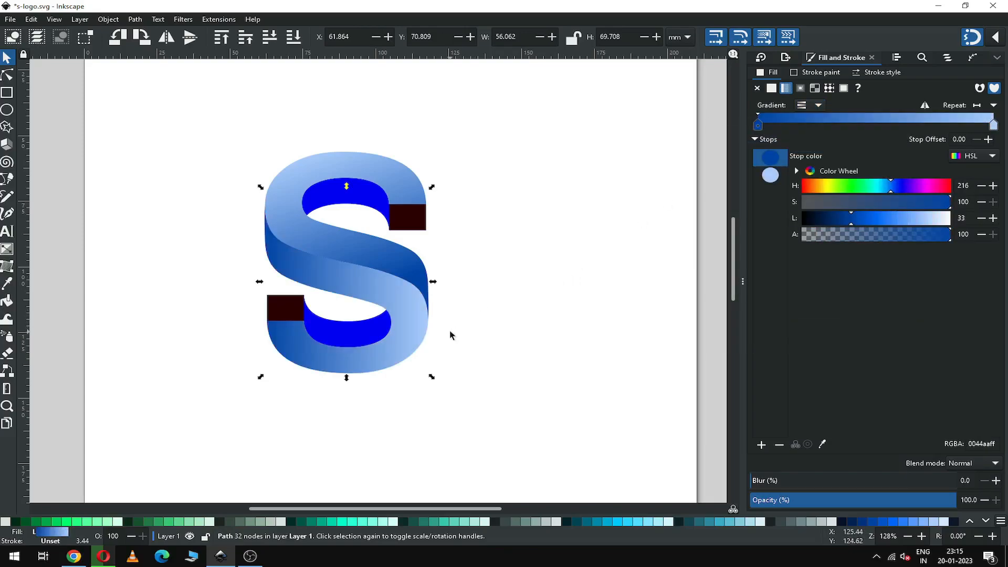
left_click(495, 332)
key("ctrl+s")
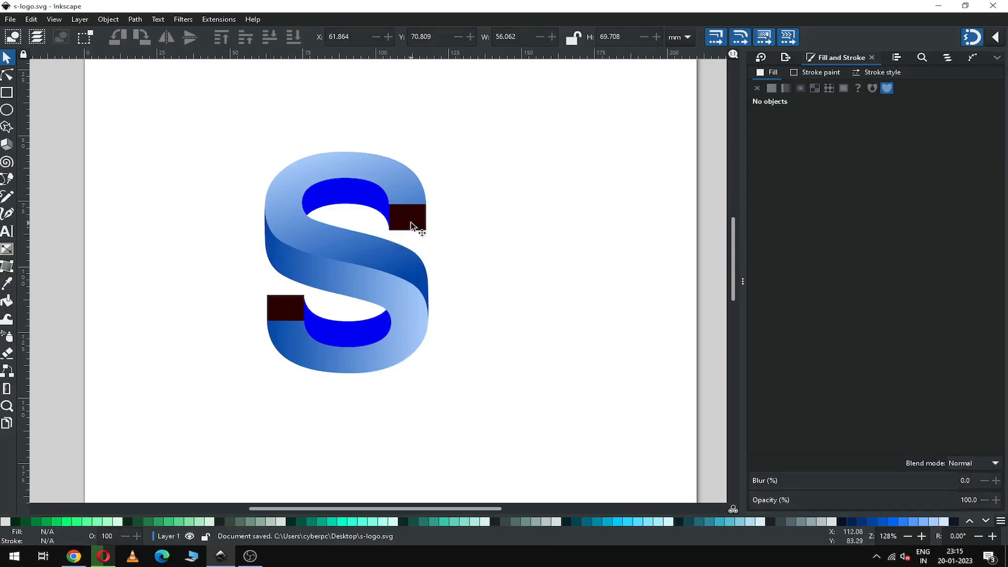
Step: Give both dark brown end blocks of the S a flat navy fill, 002f75, with lightness 23
left_click(411, 222)
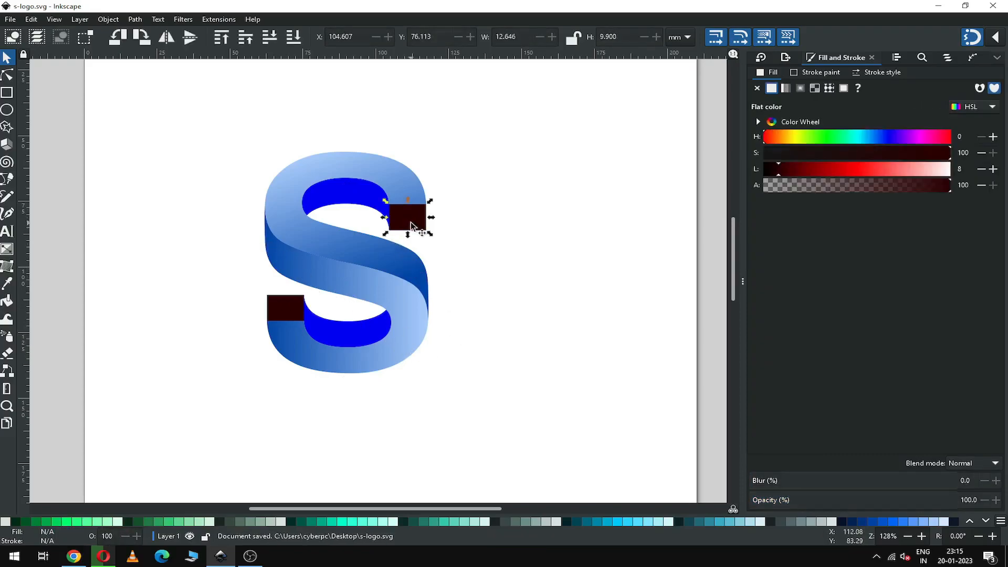
left_click(294, 311, "shift")
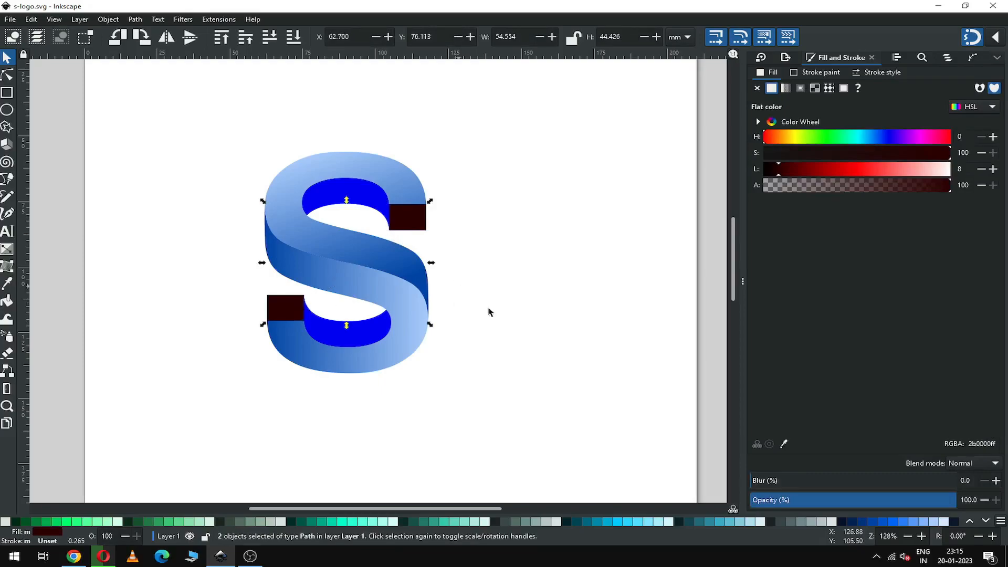
left_click(875, 523)
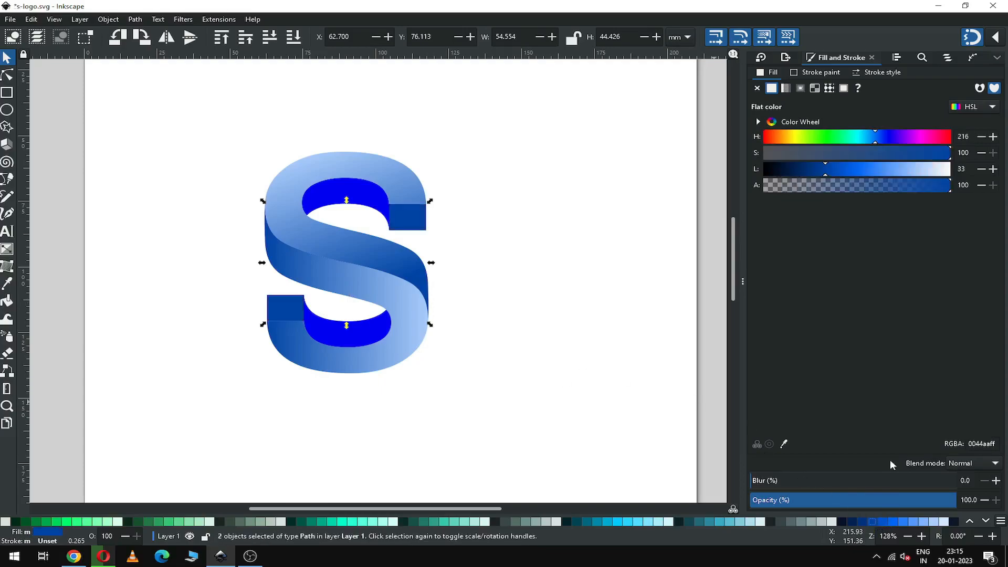
left_click(817, 166)
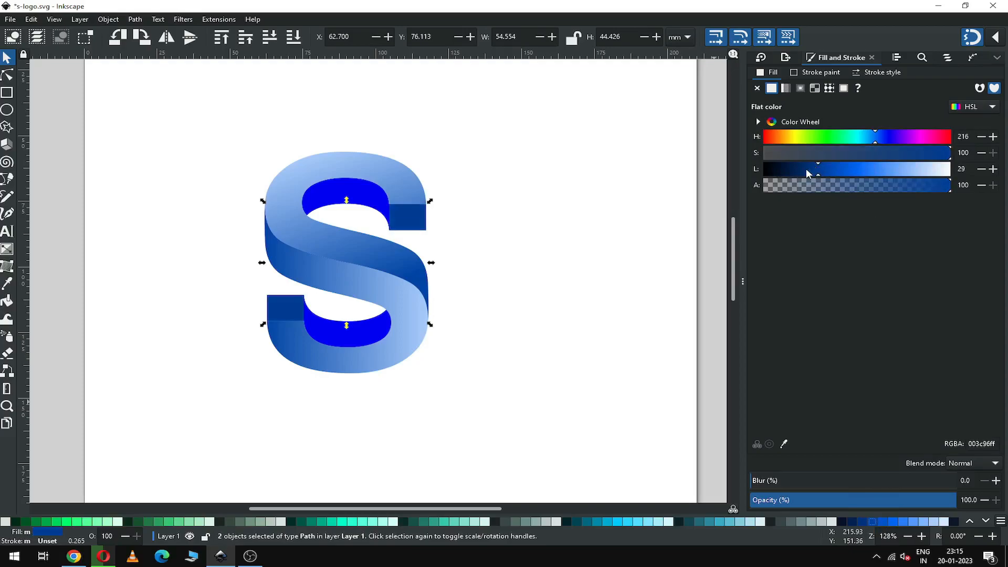
left_click(807, 170)
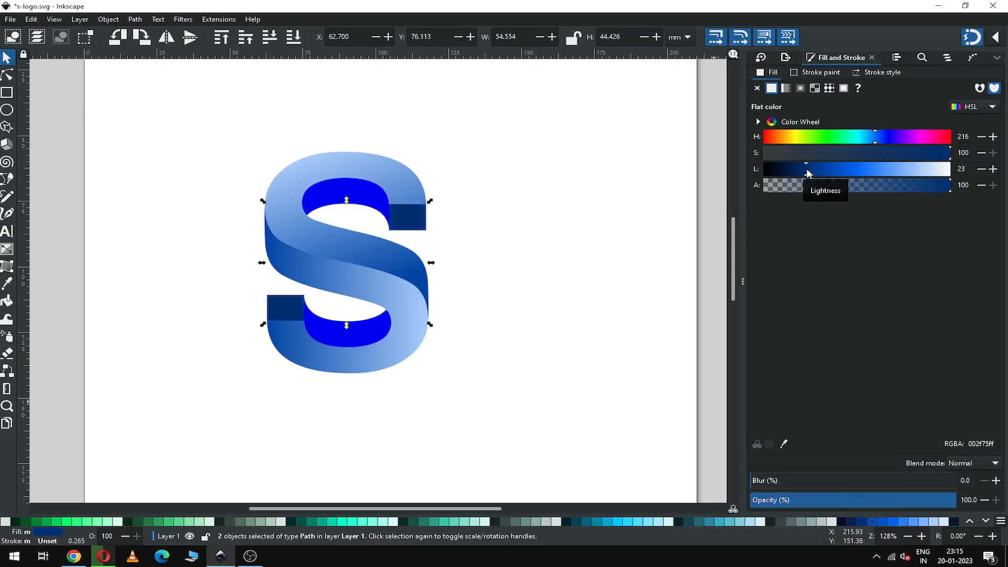
left_click(512, 247)
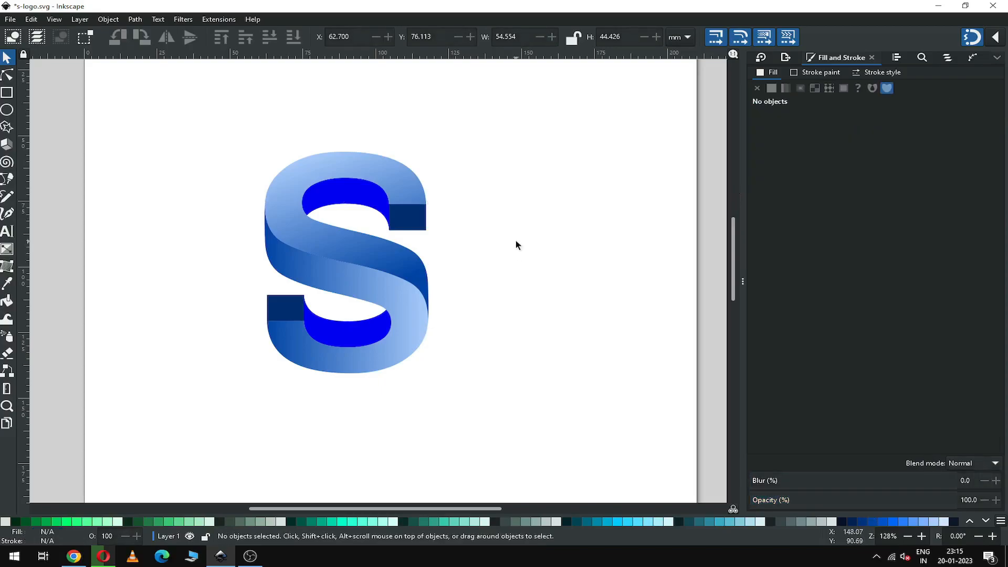
Step: Give the upper inner blue shape a horizontal linear gradient from 00112b to 0055d4, ending at the right edge of the inner curve
left_click(348, 194)
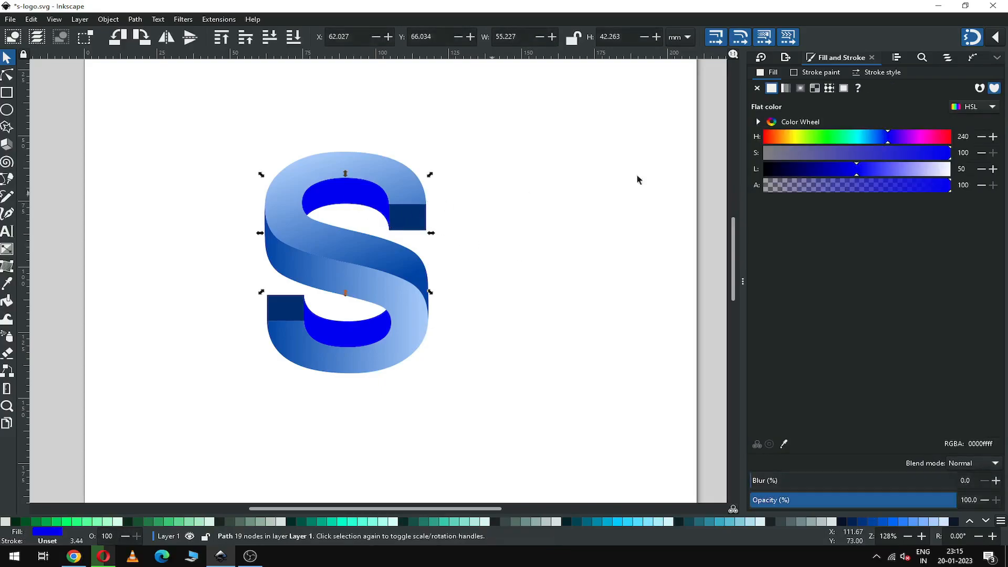
left_click(786, 88)
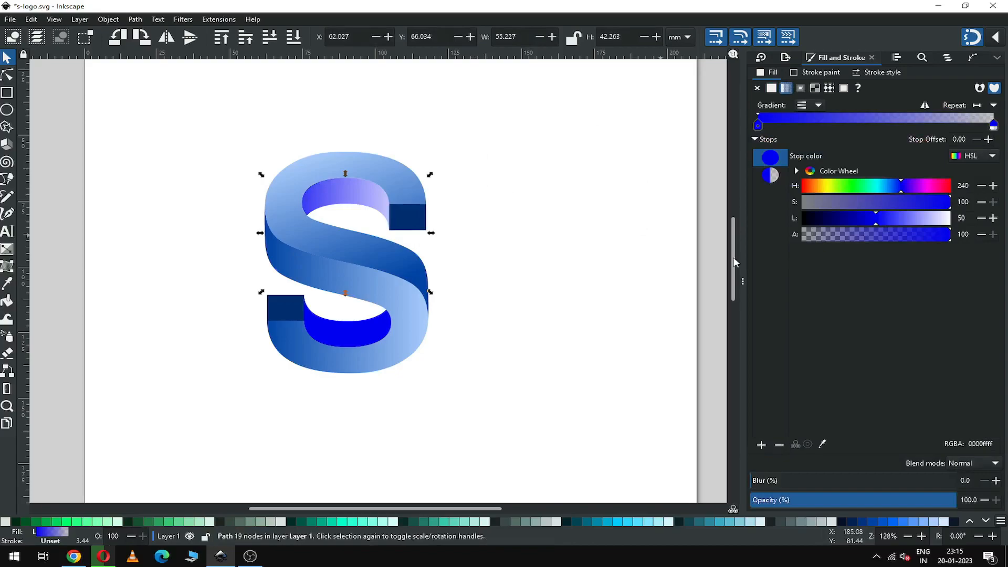
left_click(7, 249)
left_click(265, 234)
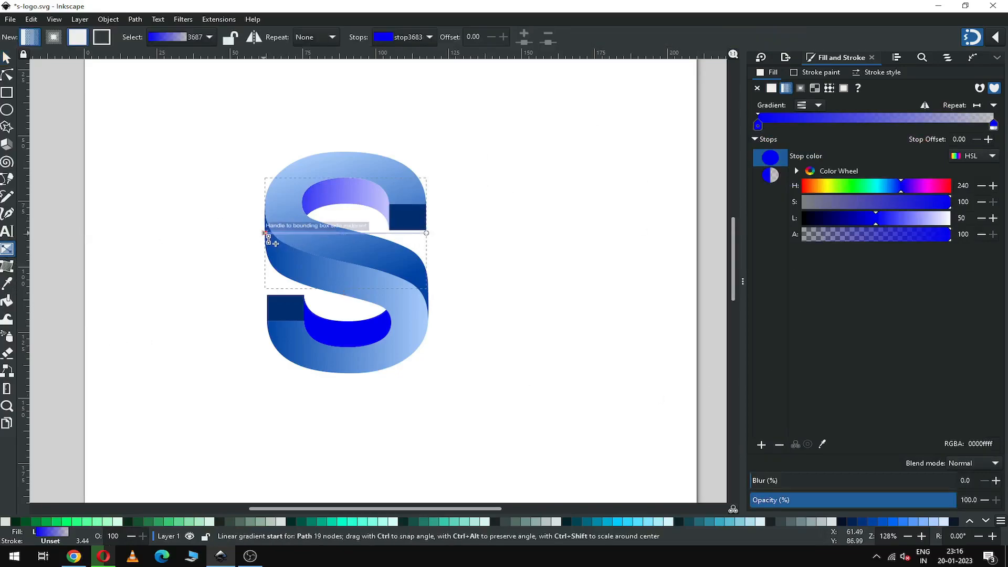
left_click(841, 521)
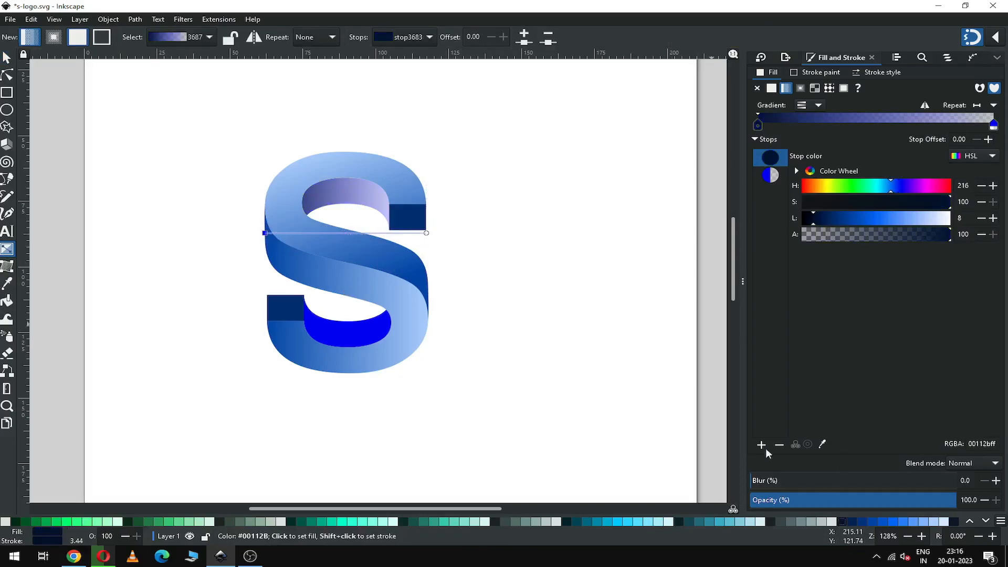
left_click(427, 234)
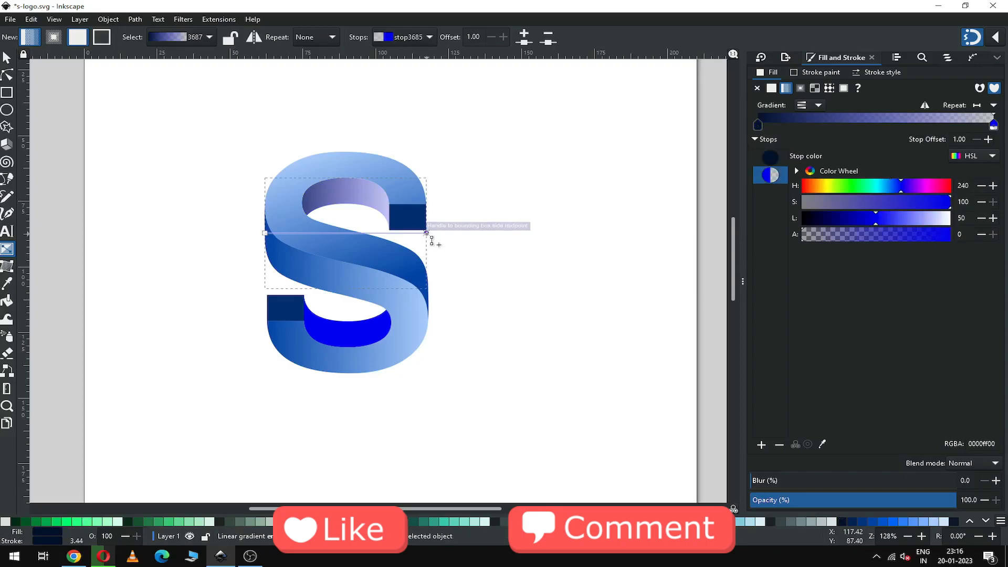
left_click(885, 522)
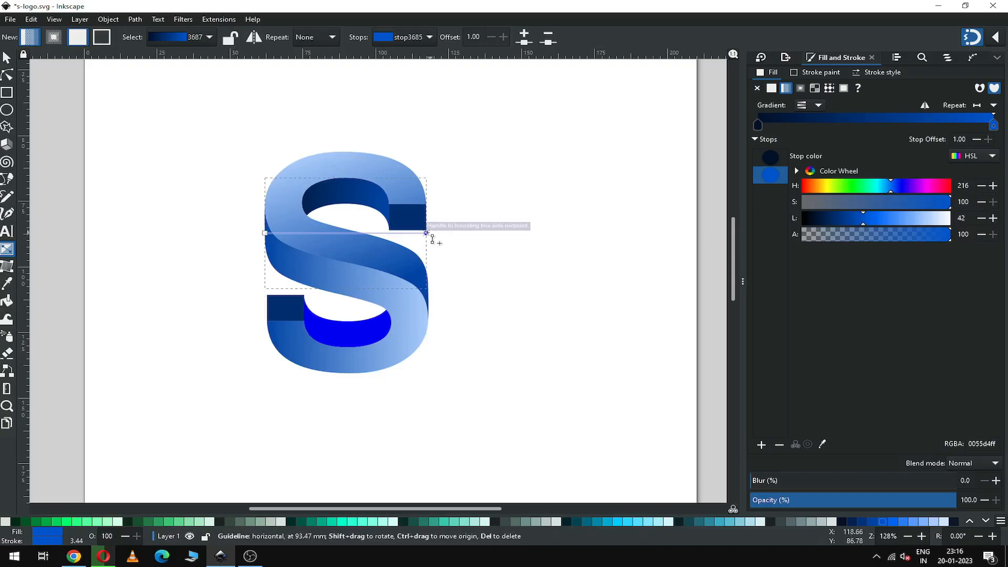
left_click_drag(427, 233, 389, 233)
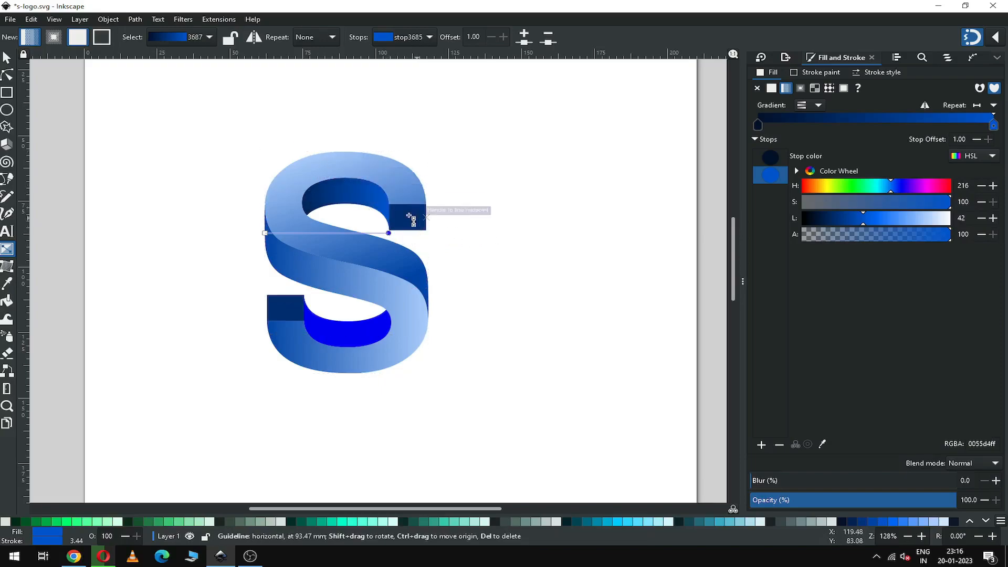
Step: Fill the lower inner blue shape with the existing dark blue linear gradient 3687
key("s")
left_click(372, 334)
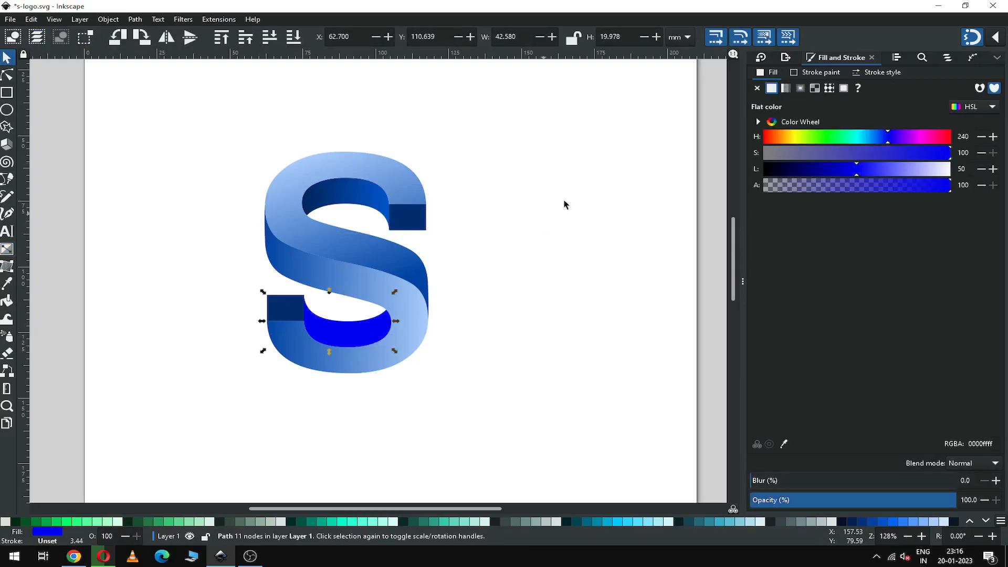
left_click(786, 89)
left_click(802, 106)
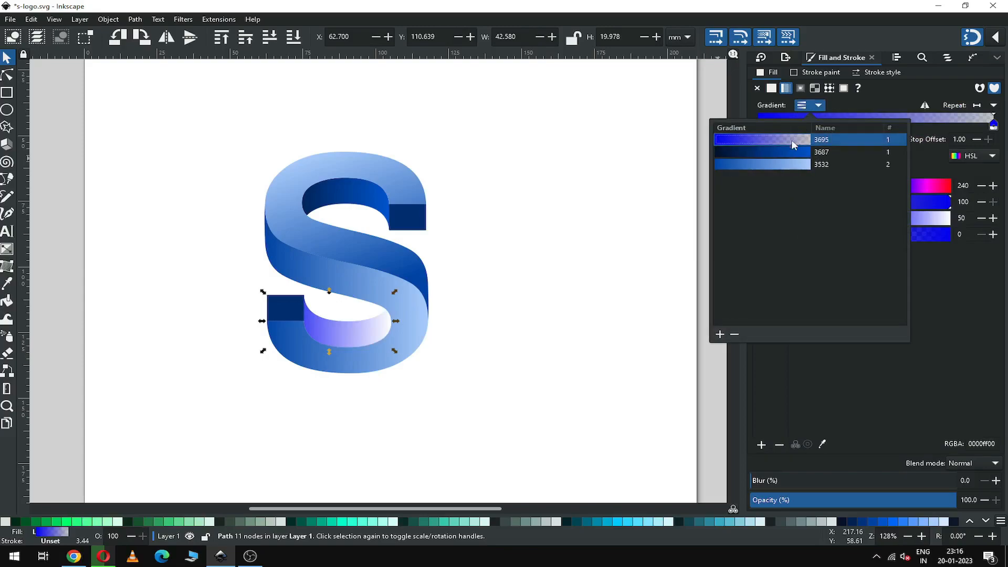
left_click(789, 152)
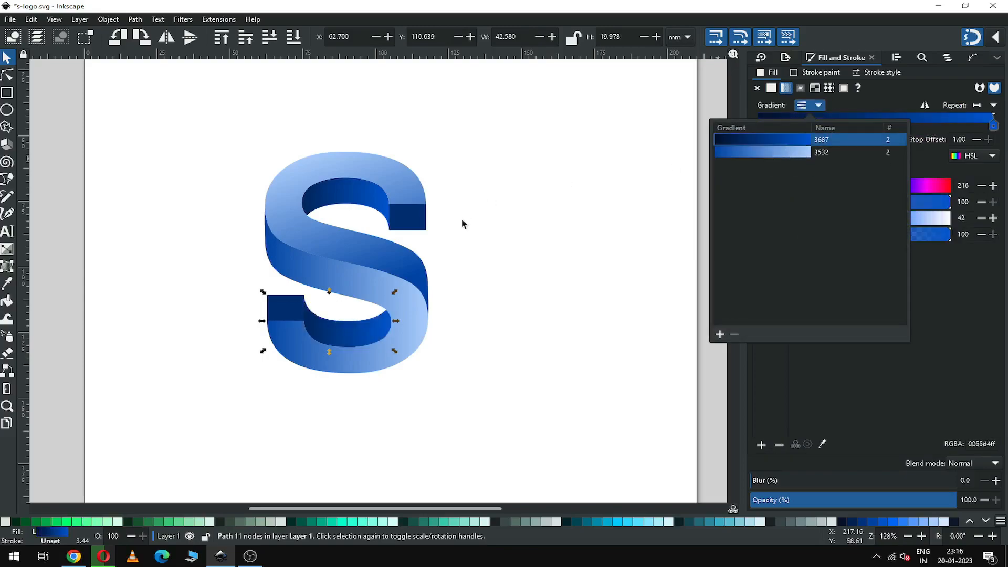
left_click(7, 255)
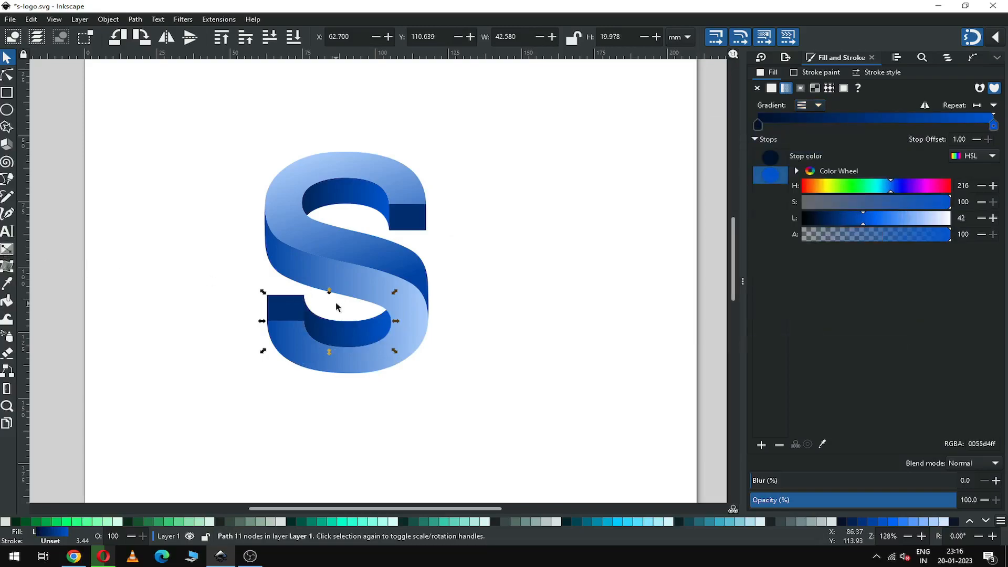
Step: Reverse the lower inner shape's gradient horizontally, with the bright end near the left end block and the dark end beyond its right edge
left_click(6, 251)
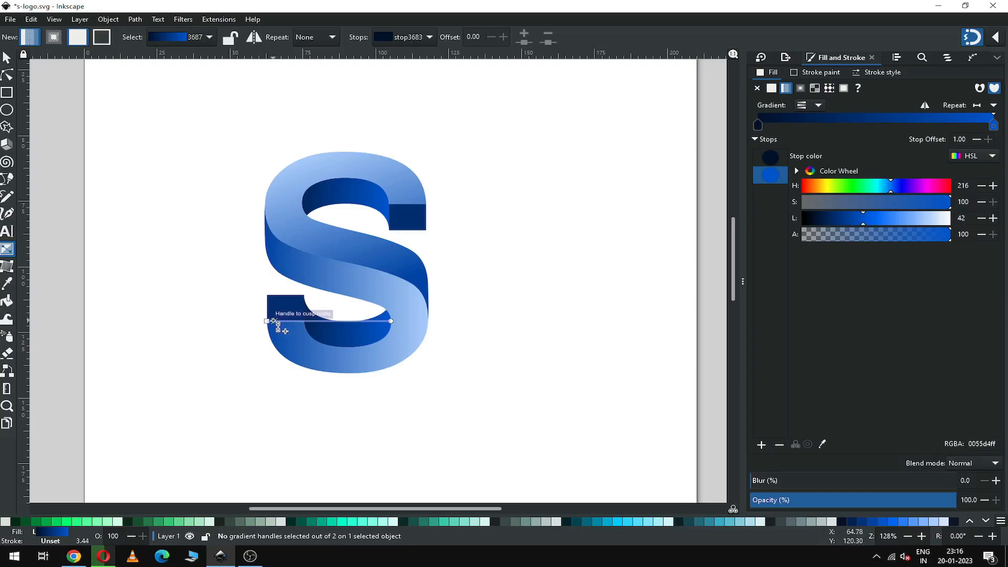
mouse_move(268, 321)
left_mouse_down()
mouse_move(363, 335)
mouse_move(394, 321)
mouse_move(275, 321)
left_mouse_up()
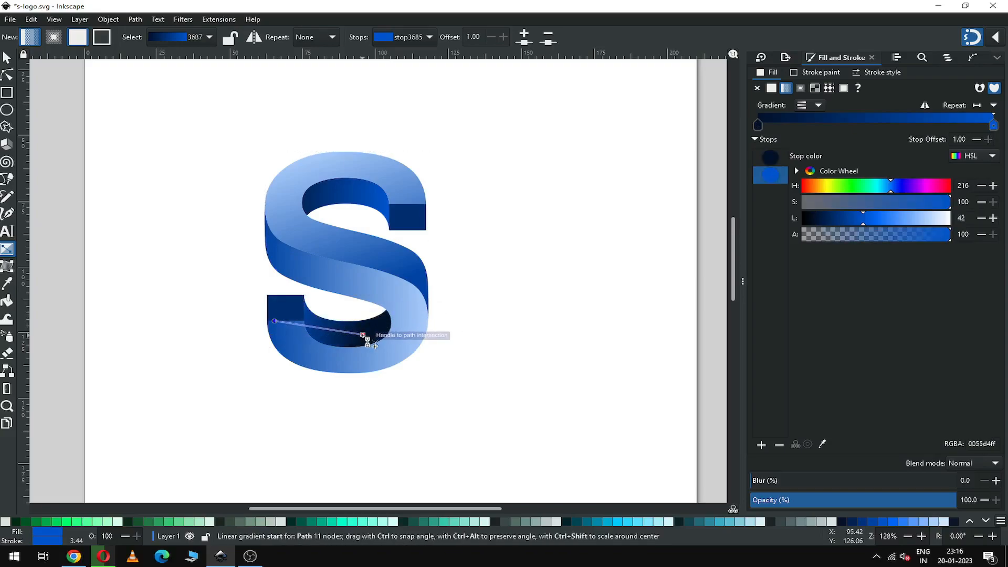
left_click_drag(363, 335, 408, 321)
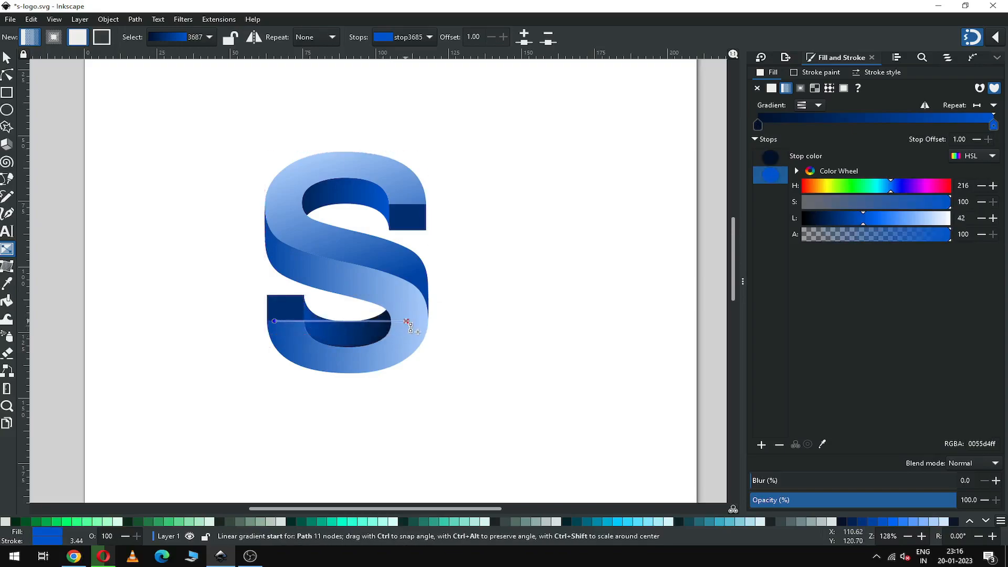
left_click(408, 322)
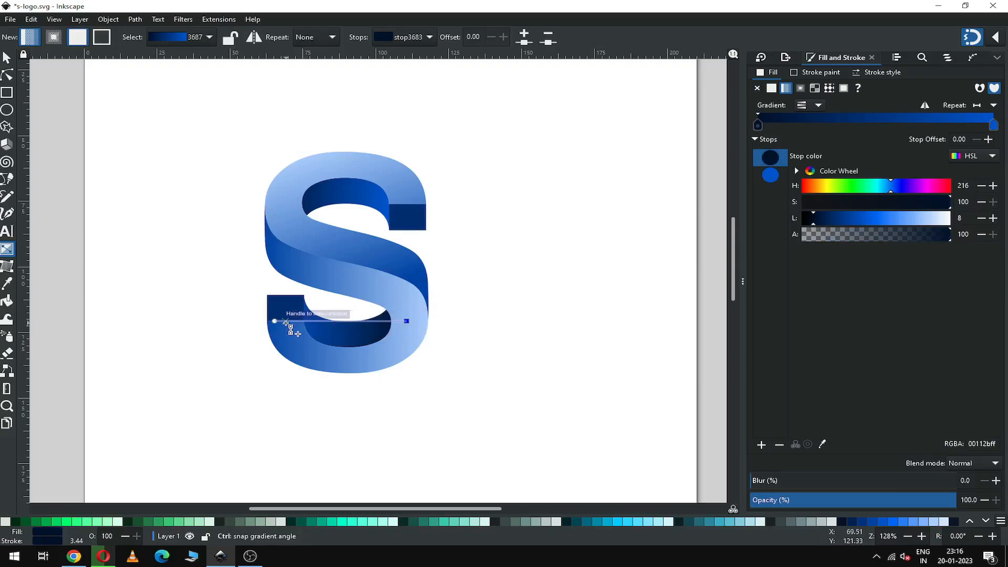
Step: Move the bright end of the lower inner shape's gradient to the lower end block's inner edge and save the file
left_click_drag(276, 321, 304, 321)
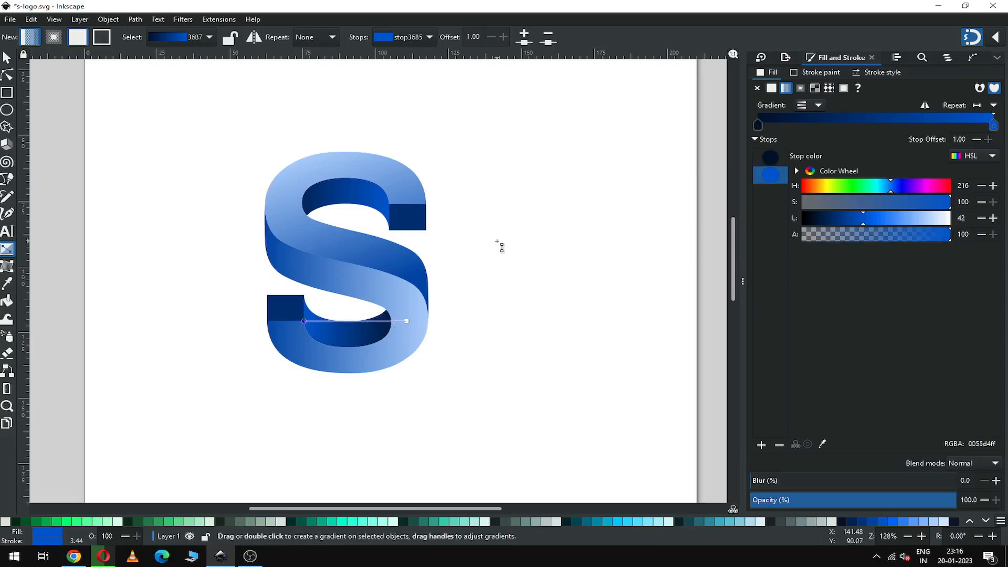
left_click(6, 59)
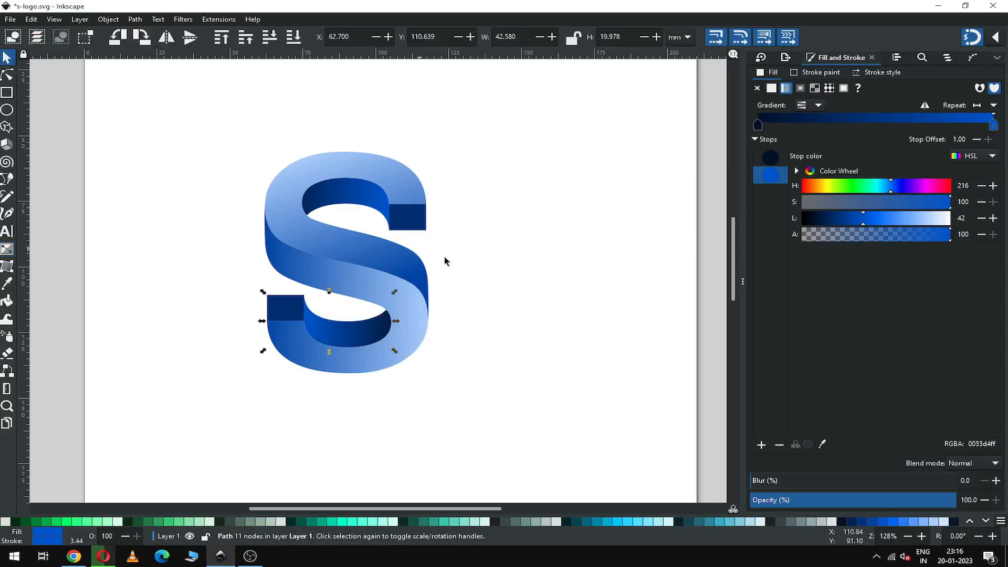
left_click(528, 274)
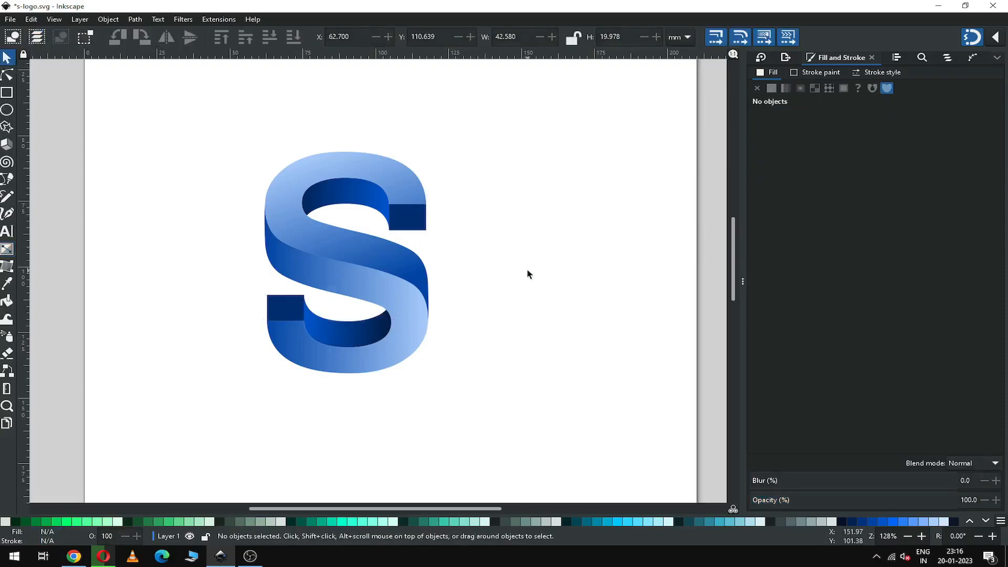
key("ctrl+s")
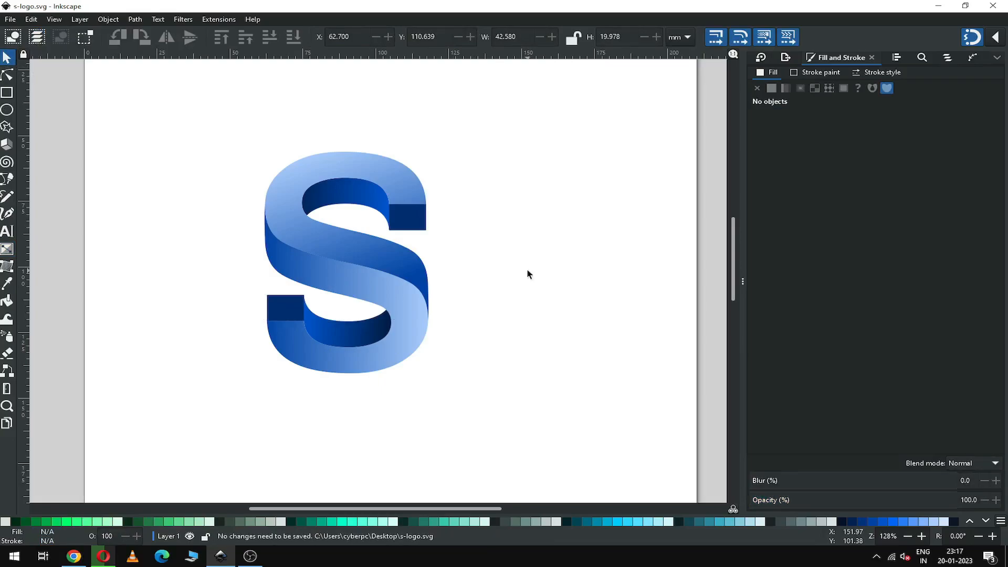
Step: Draw a 0055d4 blue circle about 106 mm in diameter and move it over the S
key("minus")
key("minus")
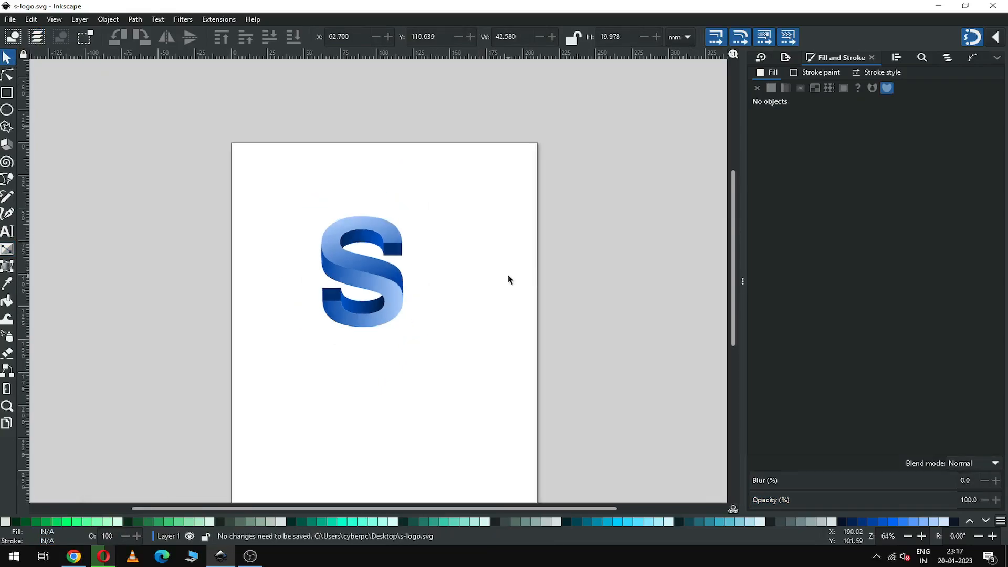
left_click(7, 110)
left_click_drag(463, 291, 544, 354)
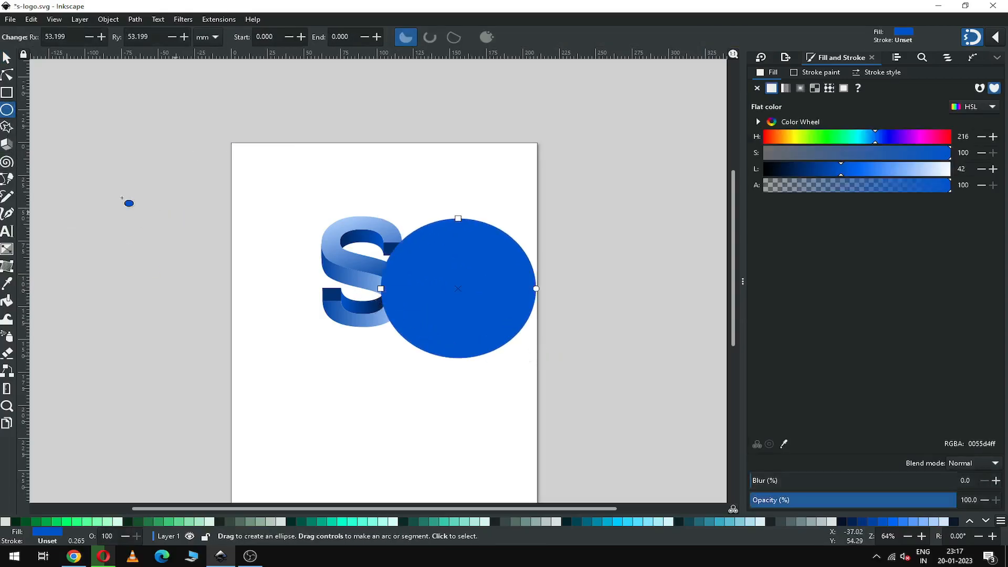
left_click(6, 58)
left_click_drag(427, 286, 324, 258)
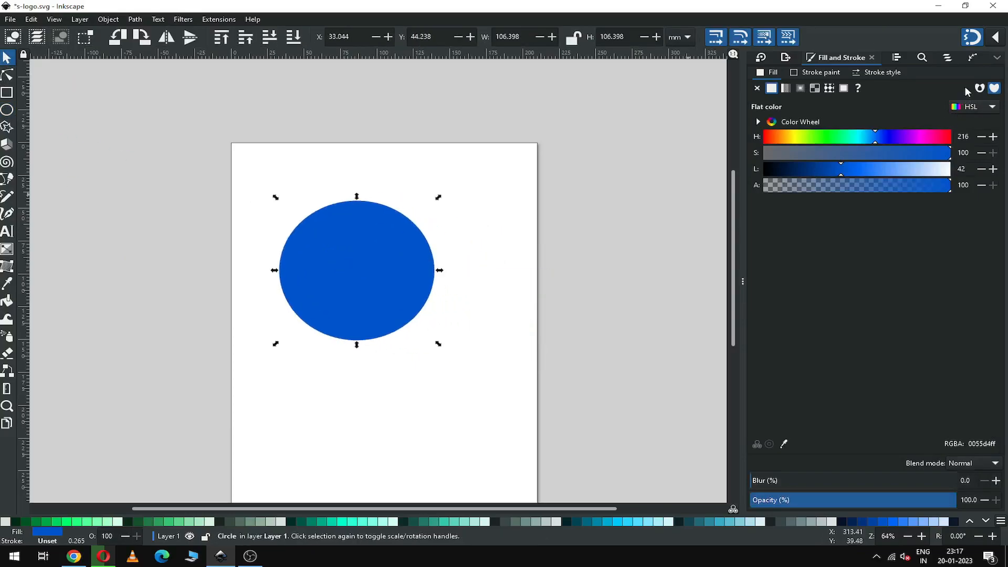
Step: Turn snapping off and lower the blue circle to the bottom, behind the S
left_click(997, 37)
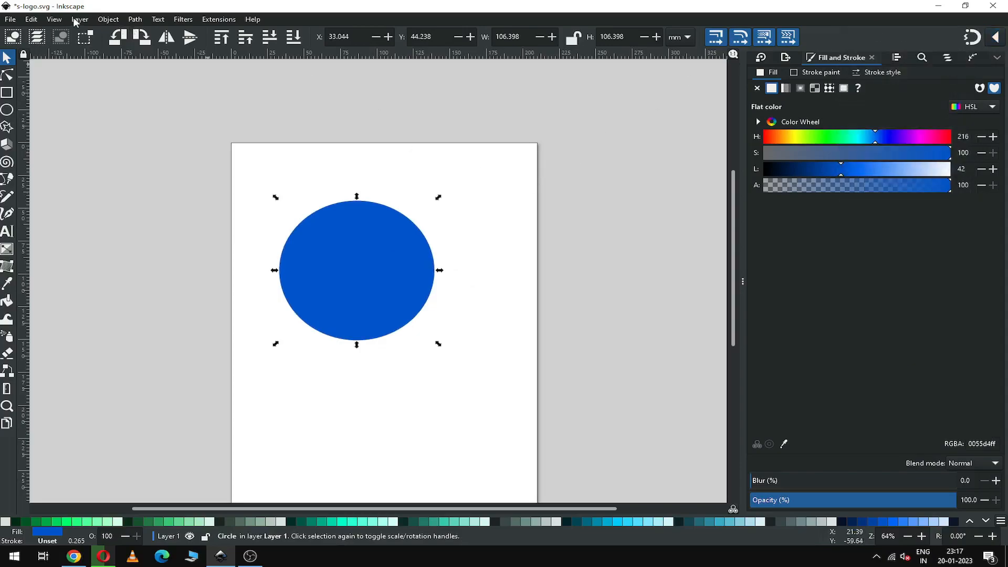
left_click(108, 20)
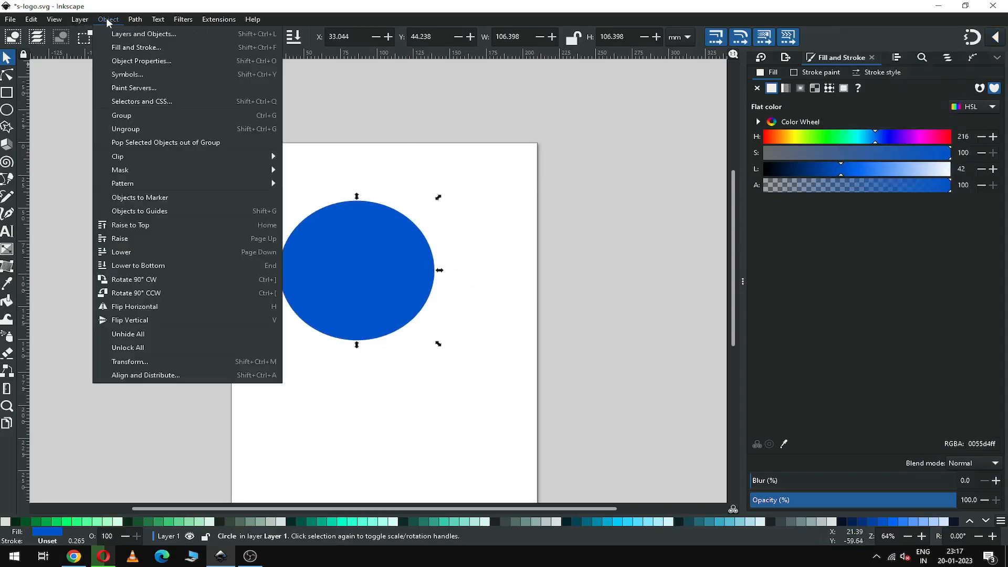
left_click(146, 269)
Step: Shrink the background circle to about 80.5 mm in diameter, centred behind the S, and save the file
key("z")
left_click_drag(216, 193, 525, 366)
key("s")
left_click_drag(475, 238, 485, 256)
left_click(996, 39)
left_click(873, 34)
left_click(603, 112)
left_click(996, 39)
left_click(873, 34)
left_click(596, 220)
left_click_drag(538, 420, 552, 386)
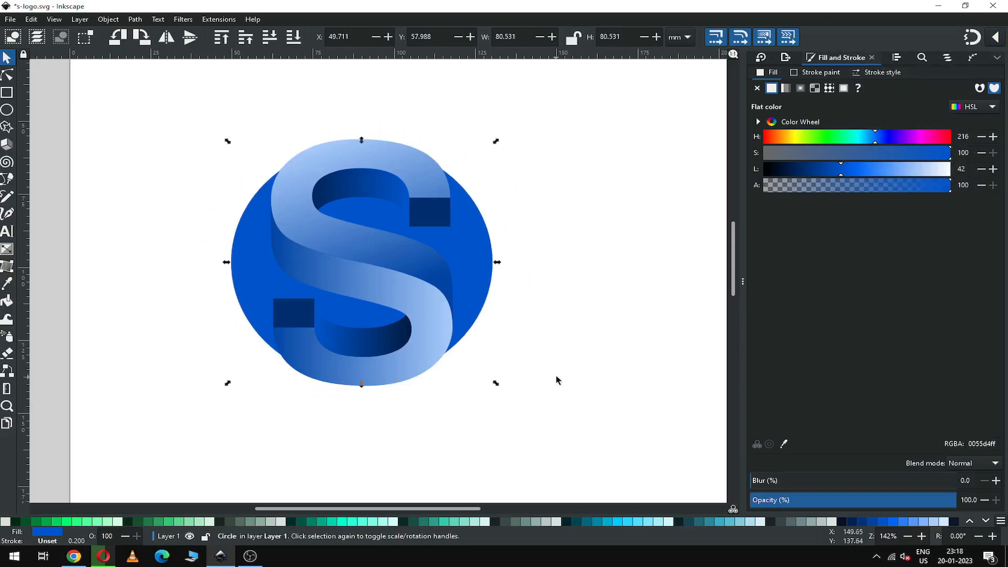
left_click(539, 363)
key("ctrl+s")
Step: Duplicate the background circle, fill the copy with dark blue 003380, and shrink it concentrically to about 59 mm in diameter
right_click(482, 270)
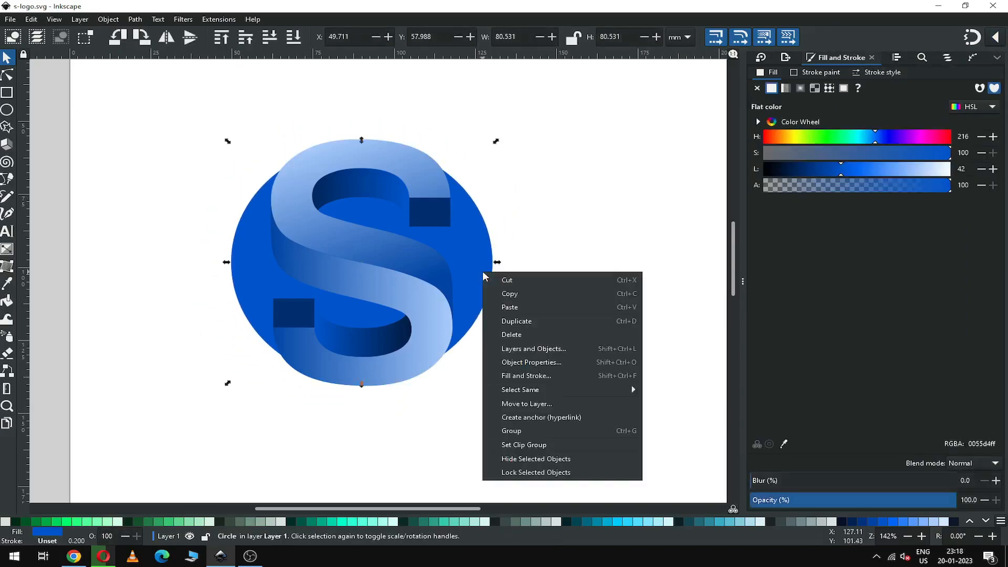
left_click(518, 321)
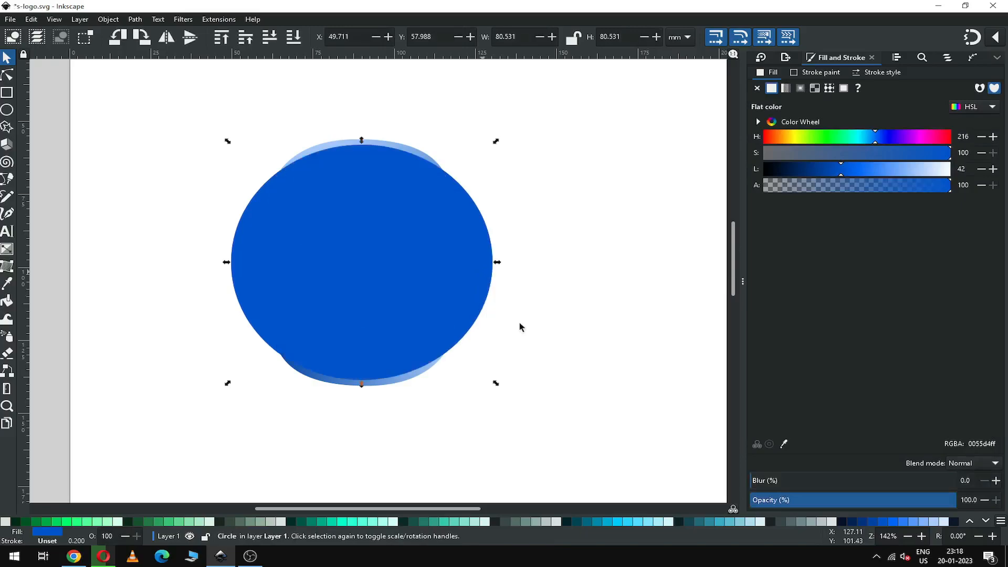
left_click(861, 522)
left_click_drag(499, 388, 463, 351)
Step: Lower both circles to the bottom so they sit behind the S
left_click(462, 284, "shift")
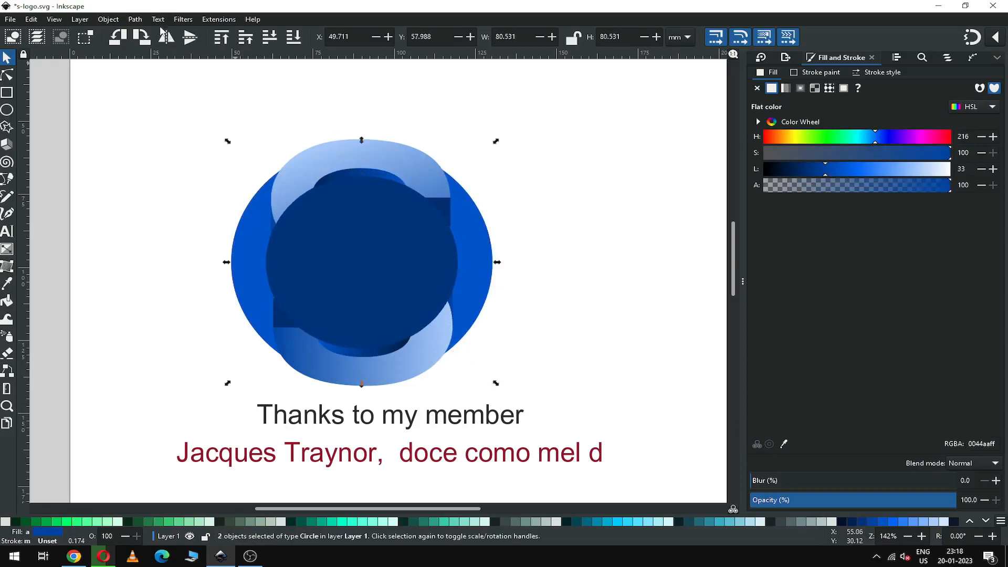
left_click(135, 19)
left_click(107, 19)
left_click(108, 19)
left_click(129, 266)
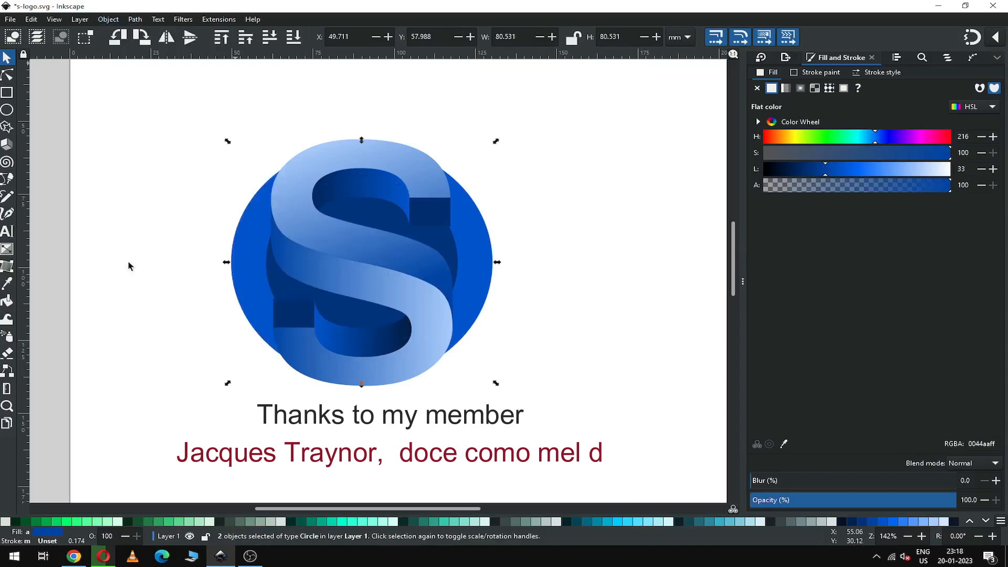
left_click(129, 267)
Step: Darken the inner circle's fill to 001029 with lightness 8 and save the file
left_click(439, 243)
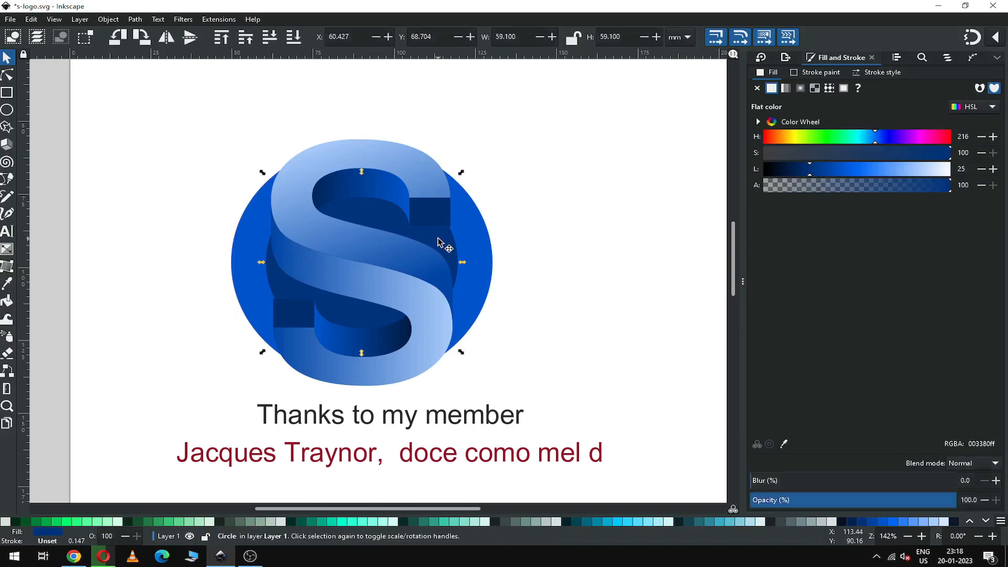
left_click(799, 168)
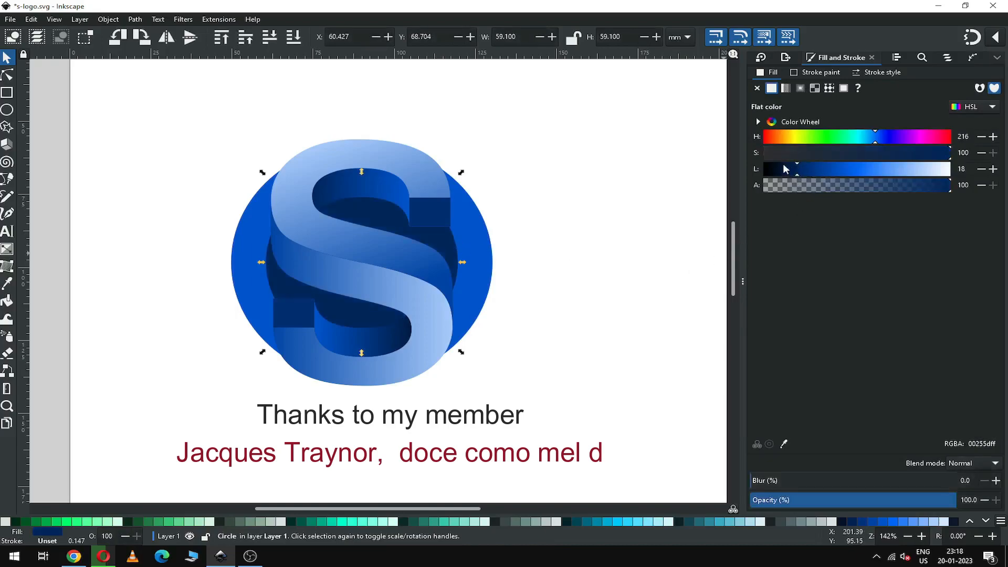
left_click(786, 169)
left_click(778, 169)
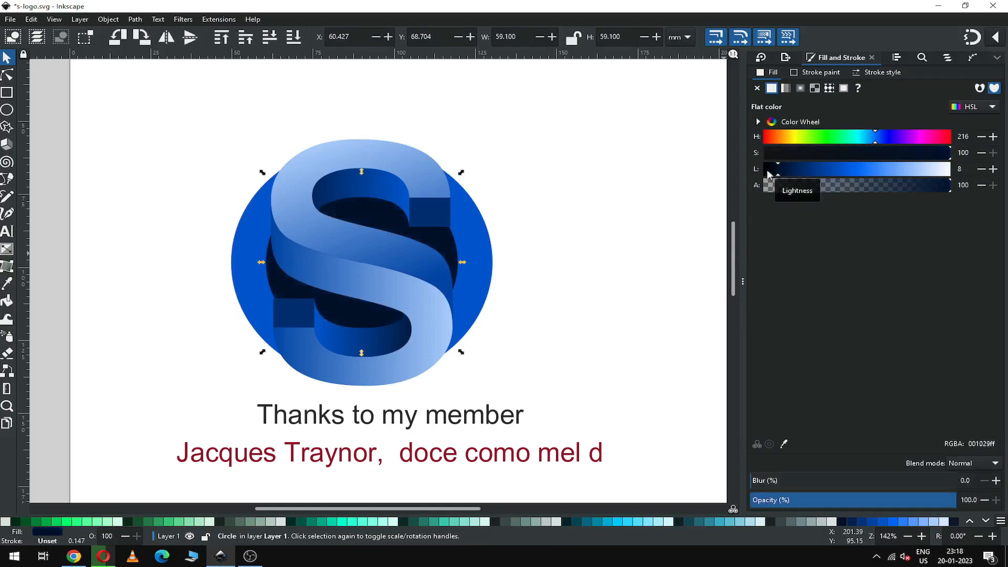
left_click(532, 302)
key("ctrl+s")
key("ctrl+s")
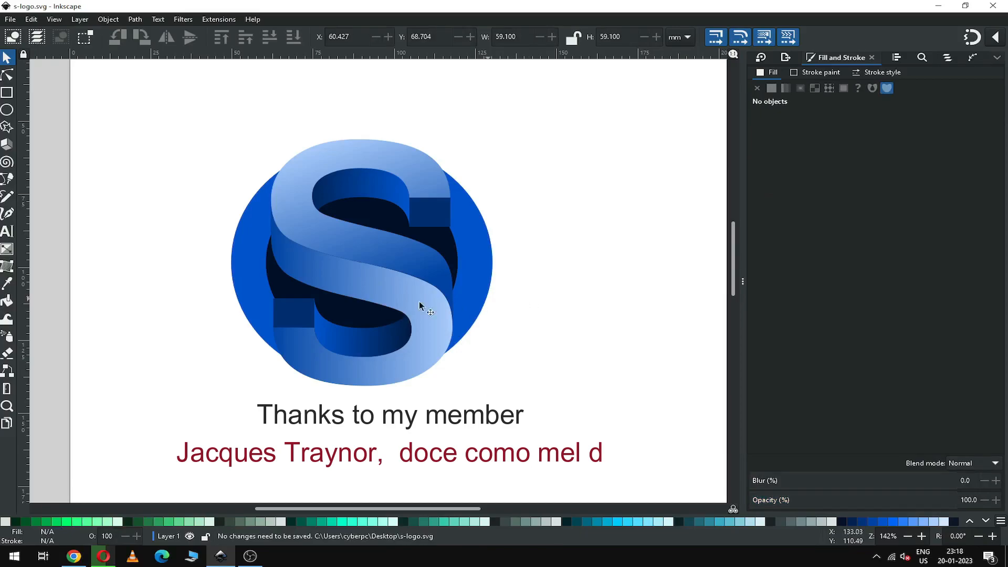
key("minus")
key("minus")
key("minus")
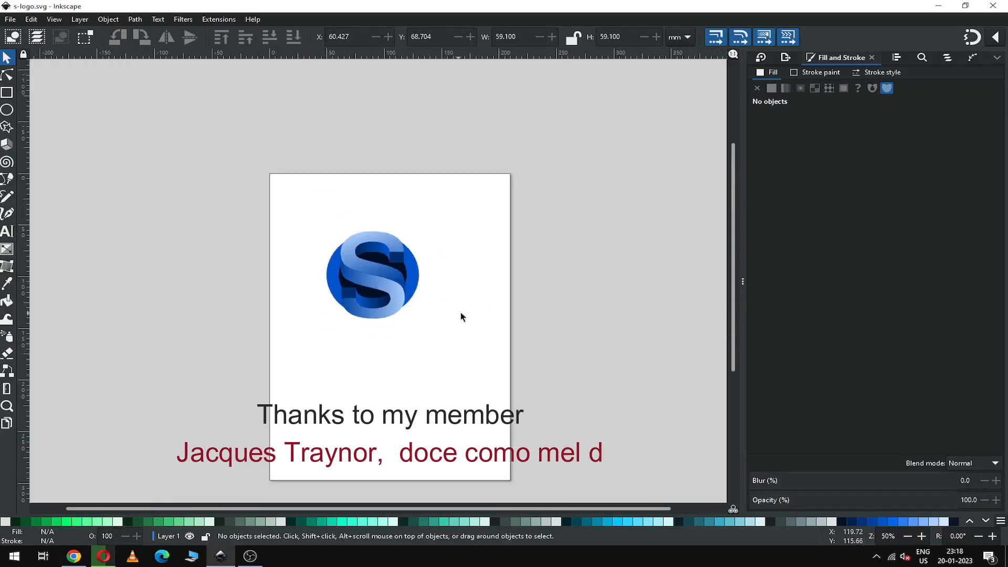
key("ctrl+s")
key("z")
left_click_drag(284, 221, 488, 351)
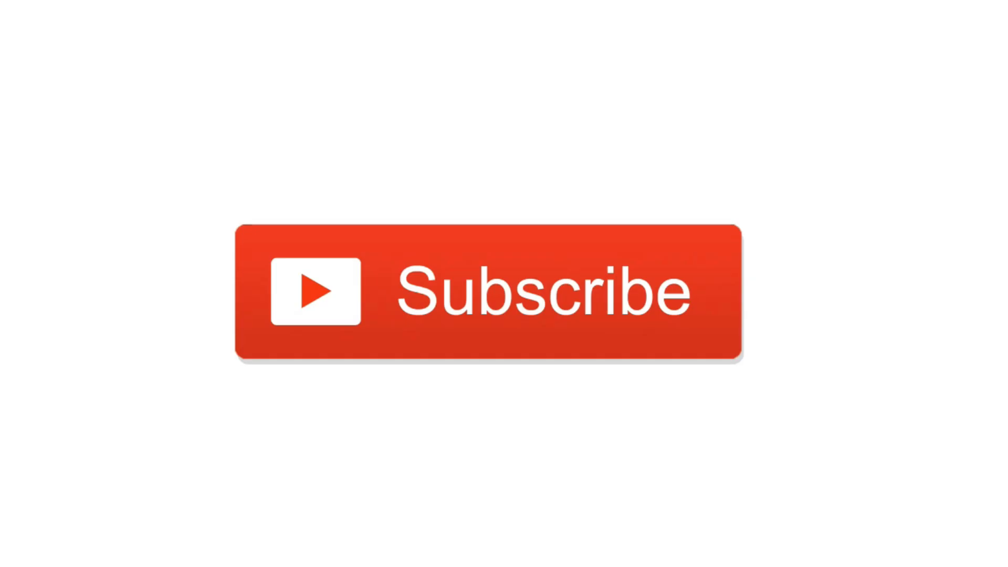